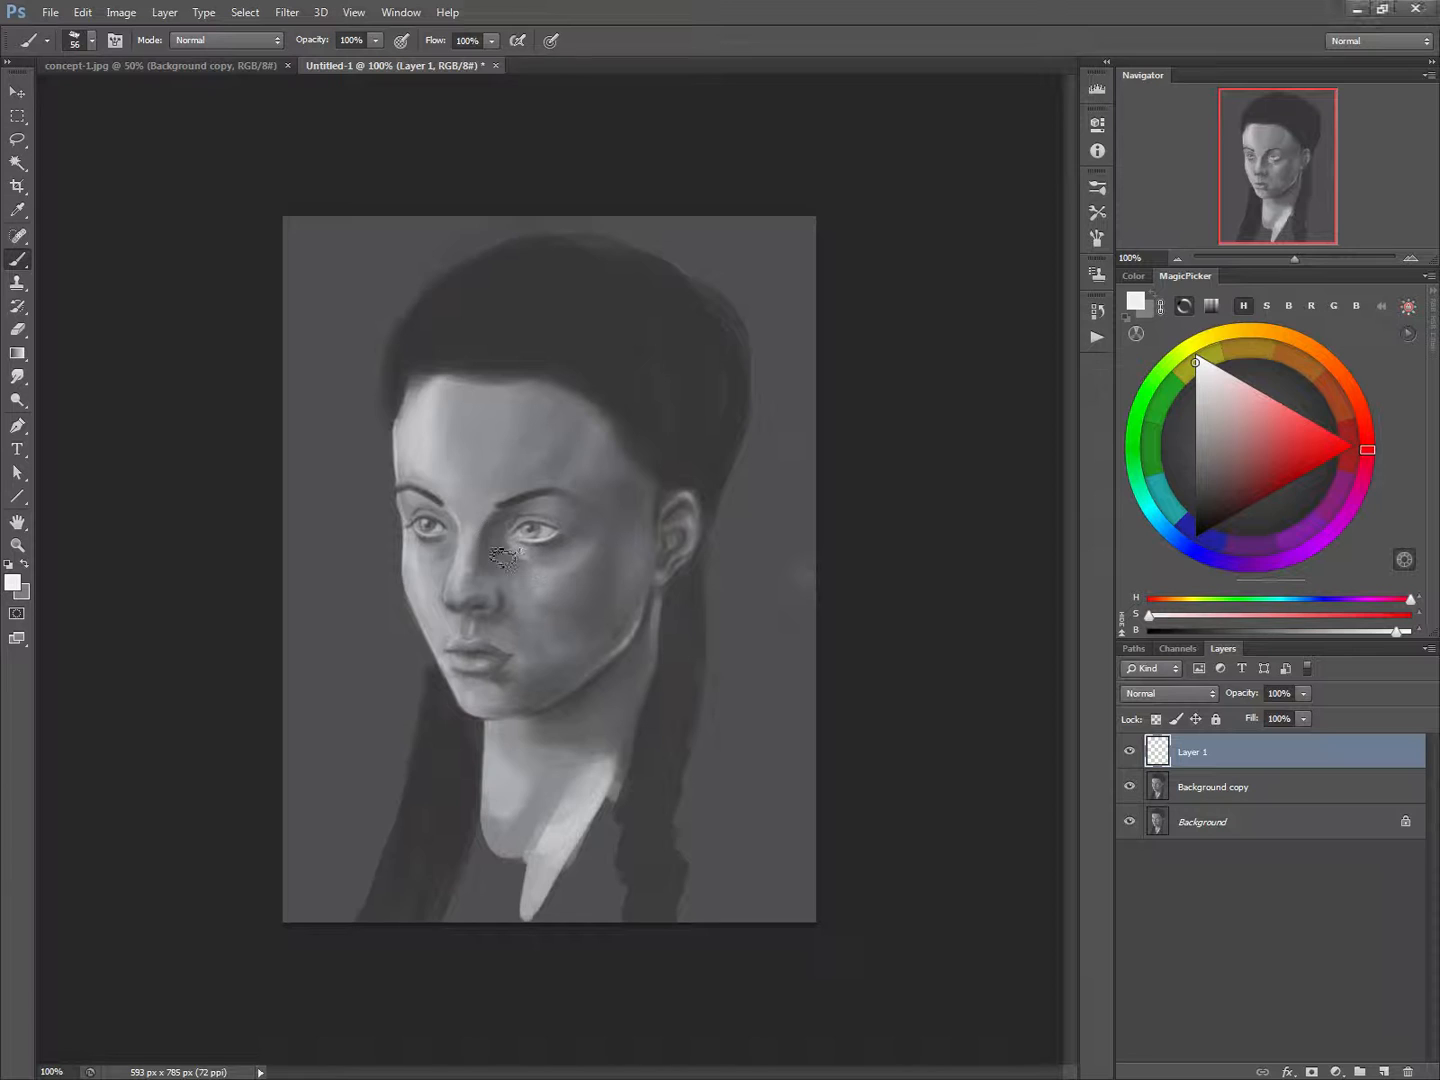
Draw curved construction lines on Layer 1 for the face's far contour, side plane, jaw and centre, using a 6 px red brush
key(bracketleft)
key(bracketleft)
key(bracketleft)
key(bracketleft)
key(bracketleft)
key(bracketleft)
key(bracketleft)
key(bracketleft)
key(bracketleft)
key(bracketleft)
click(1338, 444)
key(bracketleft)
key(bracketleft)
key(bracketleft)
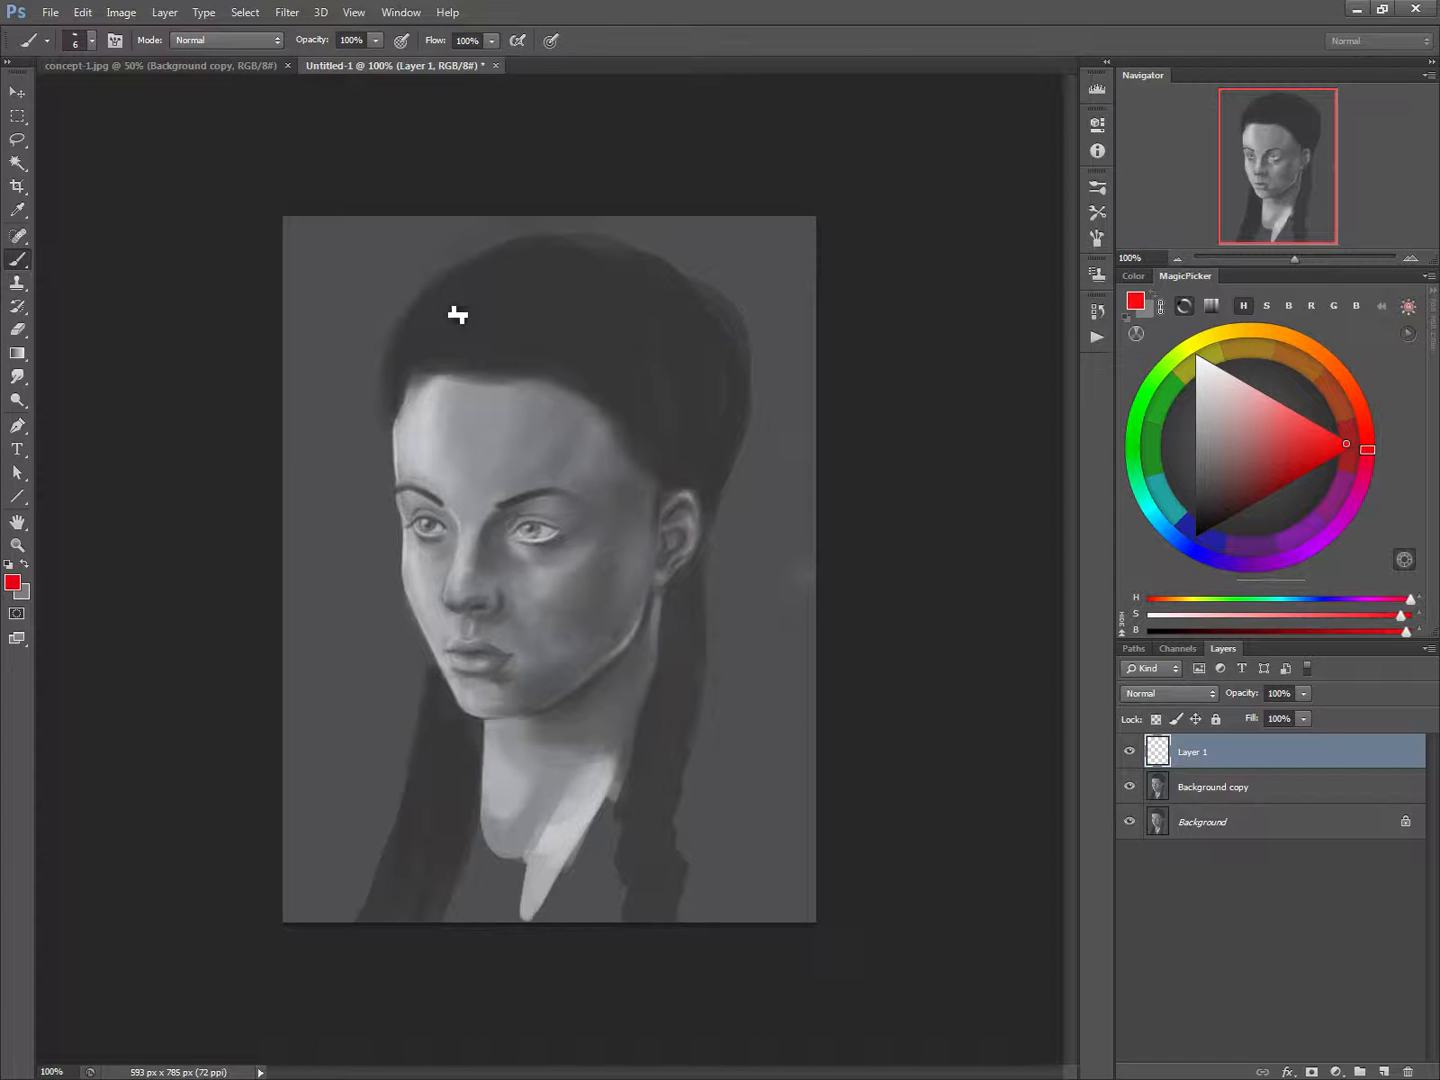
mouse_move(444, 307)
mouse_down()
mouse_move(409, 427)
mouse_move(436, 662)
mouse_move(424, 623)
mouse_move(463, 705)
mouse_up()
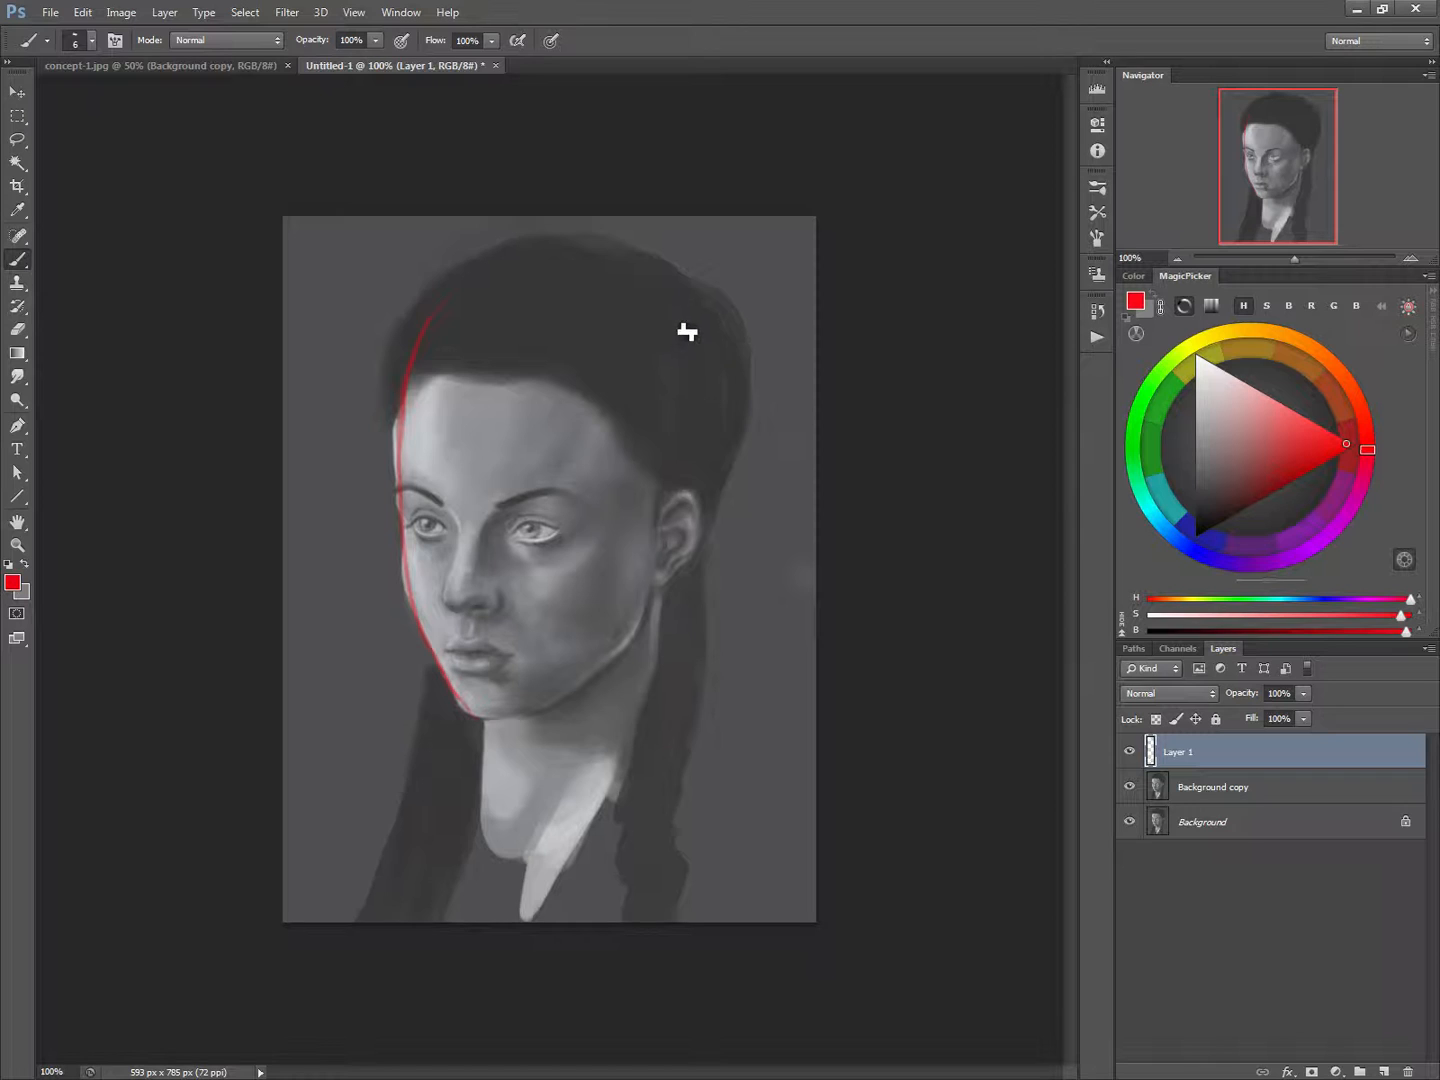
mouse_move(655, 318)
mouse_down()
mouse_move(611, 431)
mouse_move(570, 622)
mouse_move(540, 685)
mouse_move(489, 718)
mouse_up()
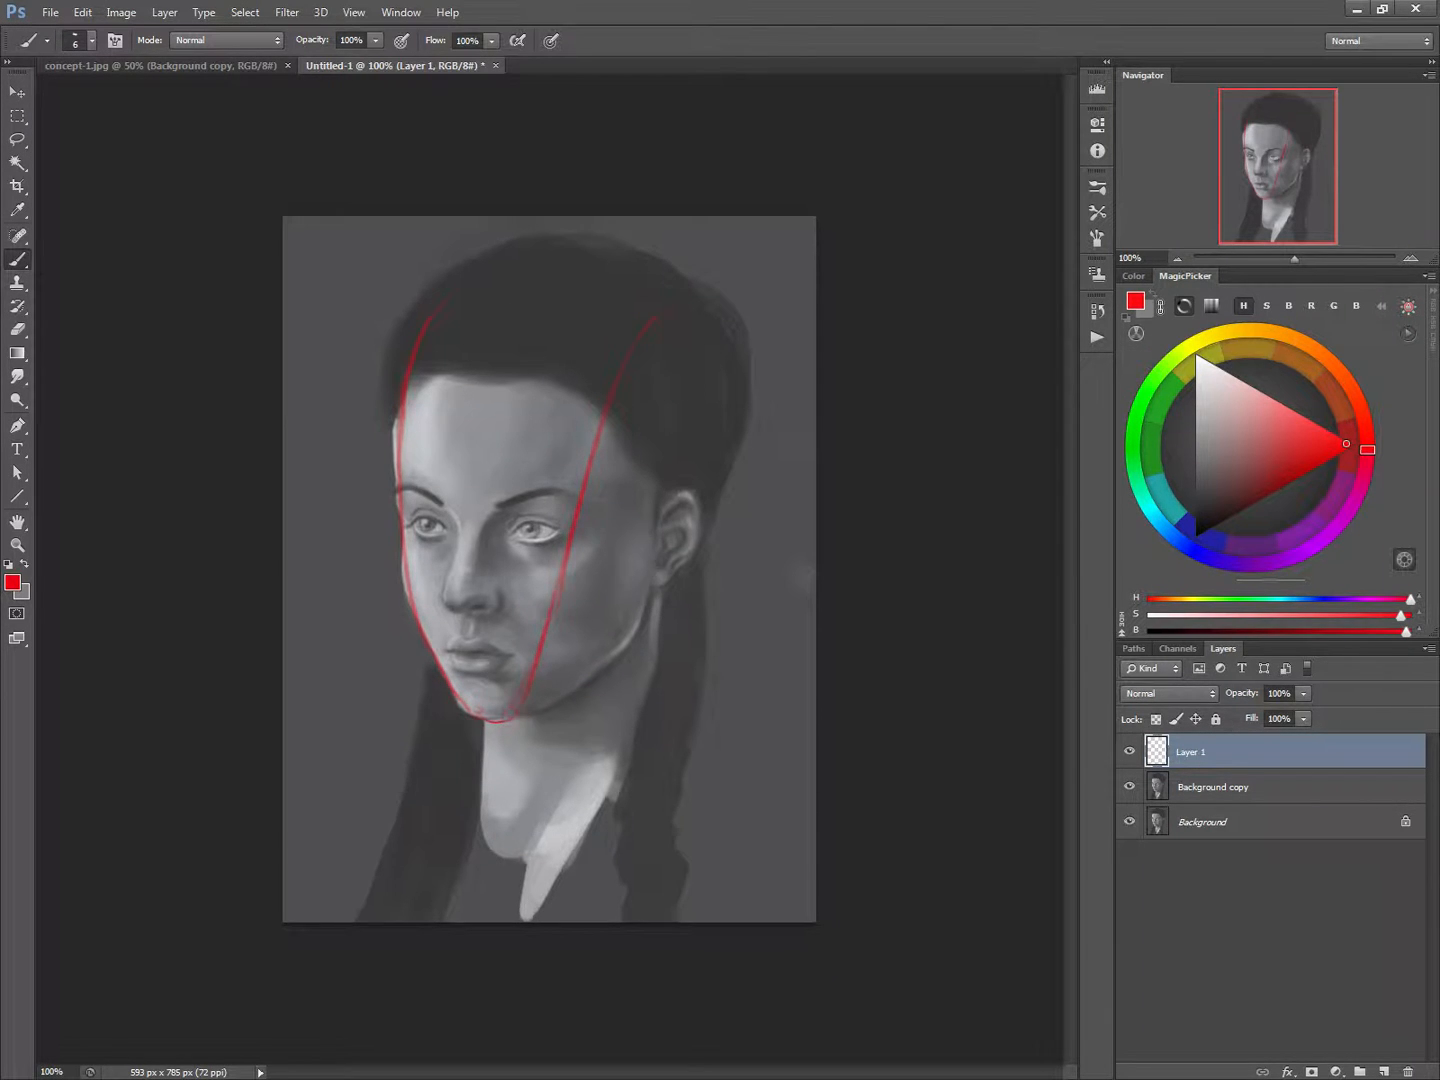
mouse_move(663, 535)
mouse_down()
mouse_move(647, 649)
mouse_move(518, 728)
mouse_up()
mouse_move(528, 327)
mouse_down()
mouse_move(519, 360)
mouse_move(547, 330)
mouse_move(491, 424)
mouse_move(515, 375)
mouse_move(477, 500)
mouse_move(482, 487)
mouse_move(468, 649)
mouse_move(485, 724)
mouse_up()
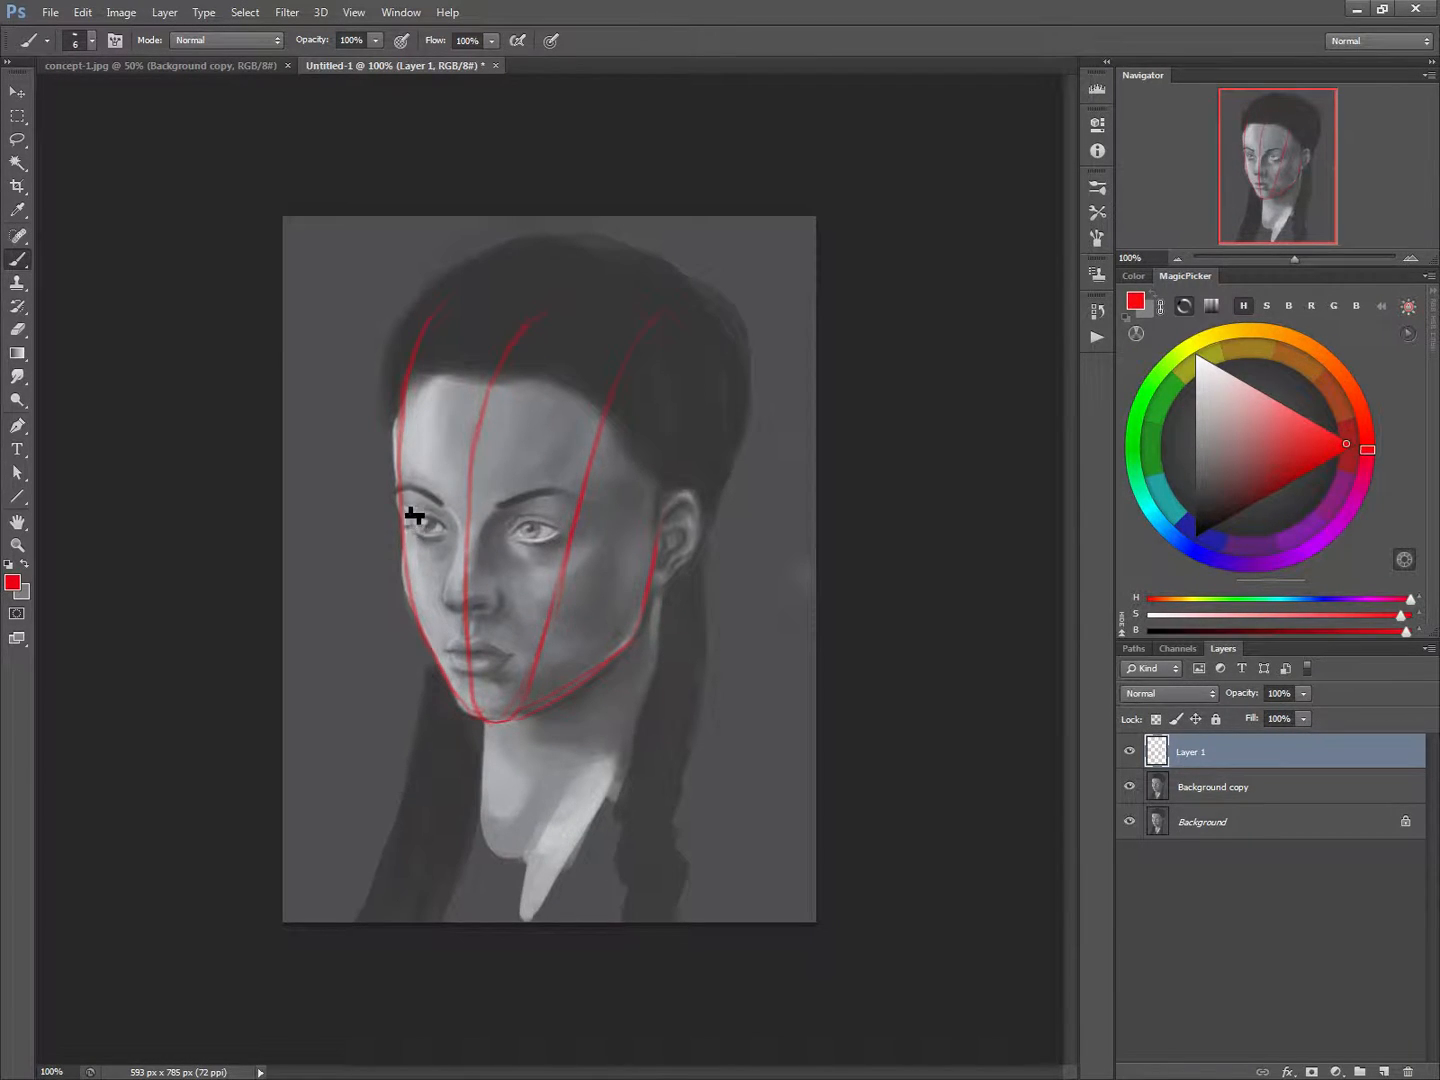
Draw the red guide lines across the eyes and mouth, and hide Layer 1
mouse_move(401, 508)
mouse_down()
mouse_move(440, 533)
mouse_move(411, 525)
mouse_move(484, 547)
mouse_move(430, 533)
mouse_move(577, 562)
mouse_move(420, 524)
mouse_up()
drag(390, 530, 605, 530)
drag(446, 652, 495, 664)
click(1130, 752)
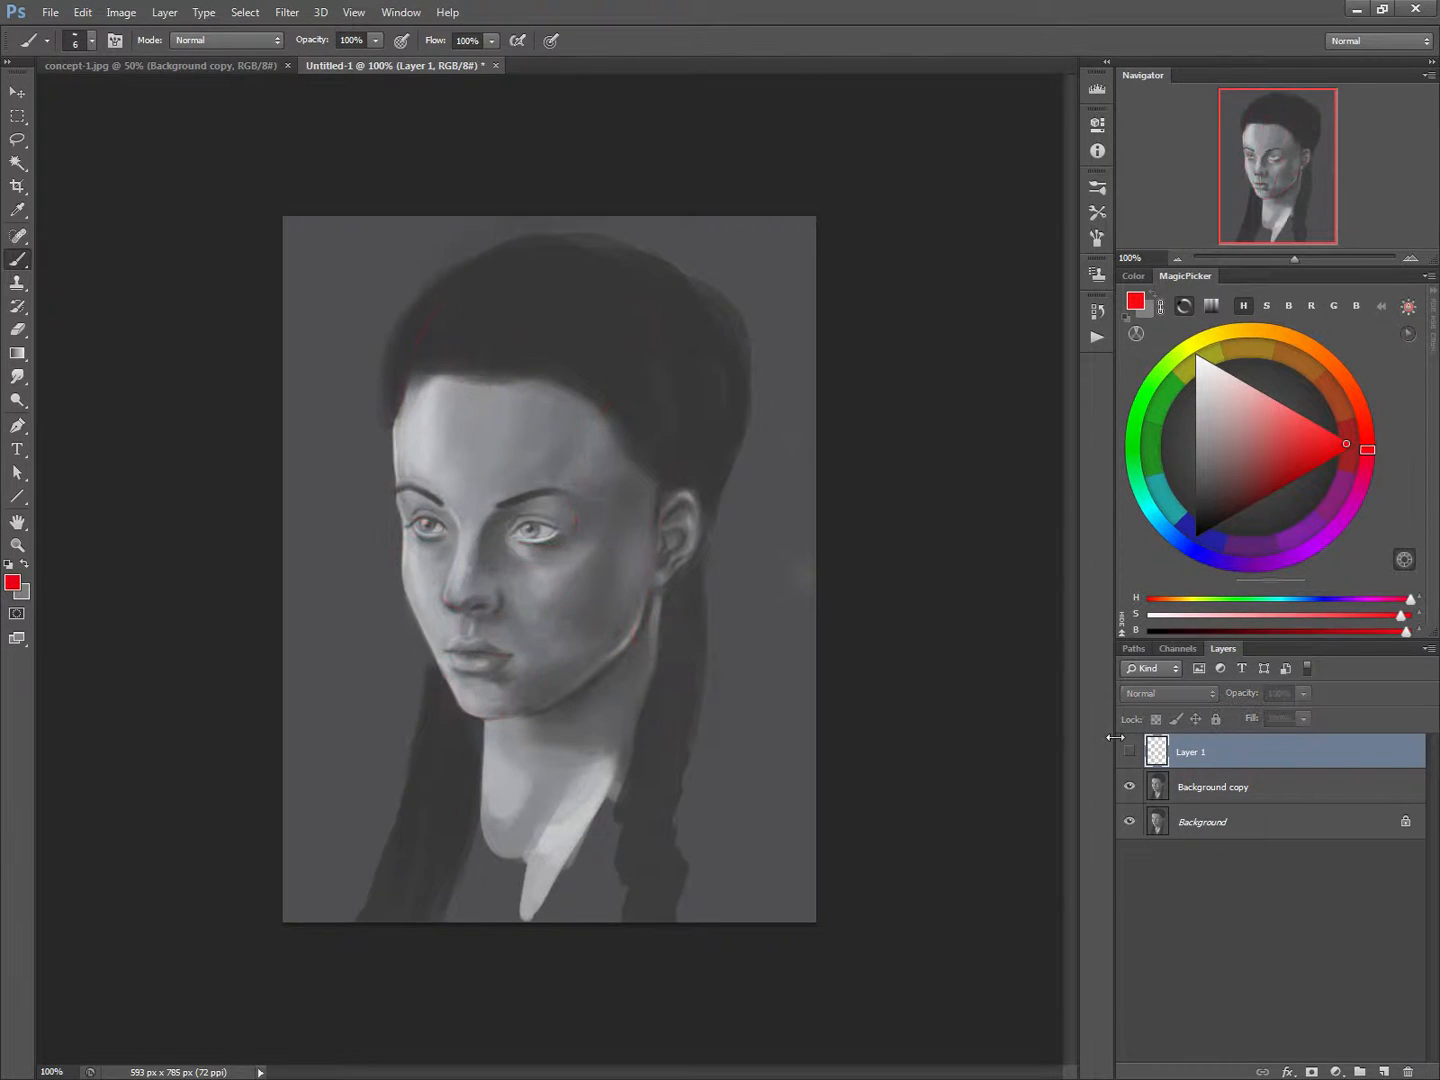
click(17, 140)
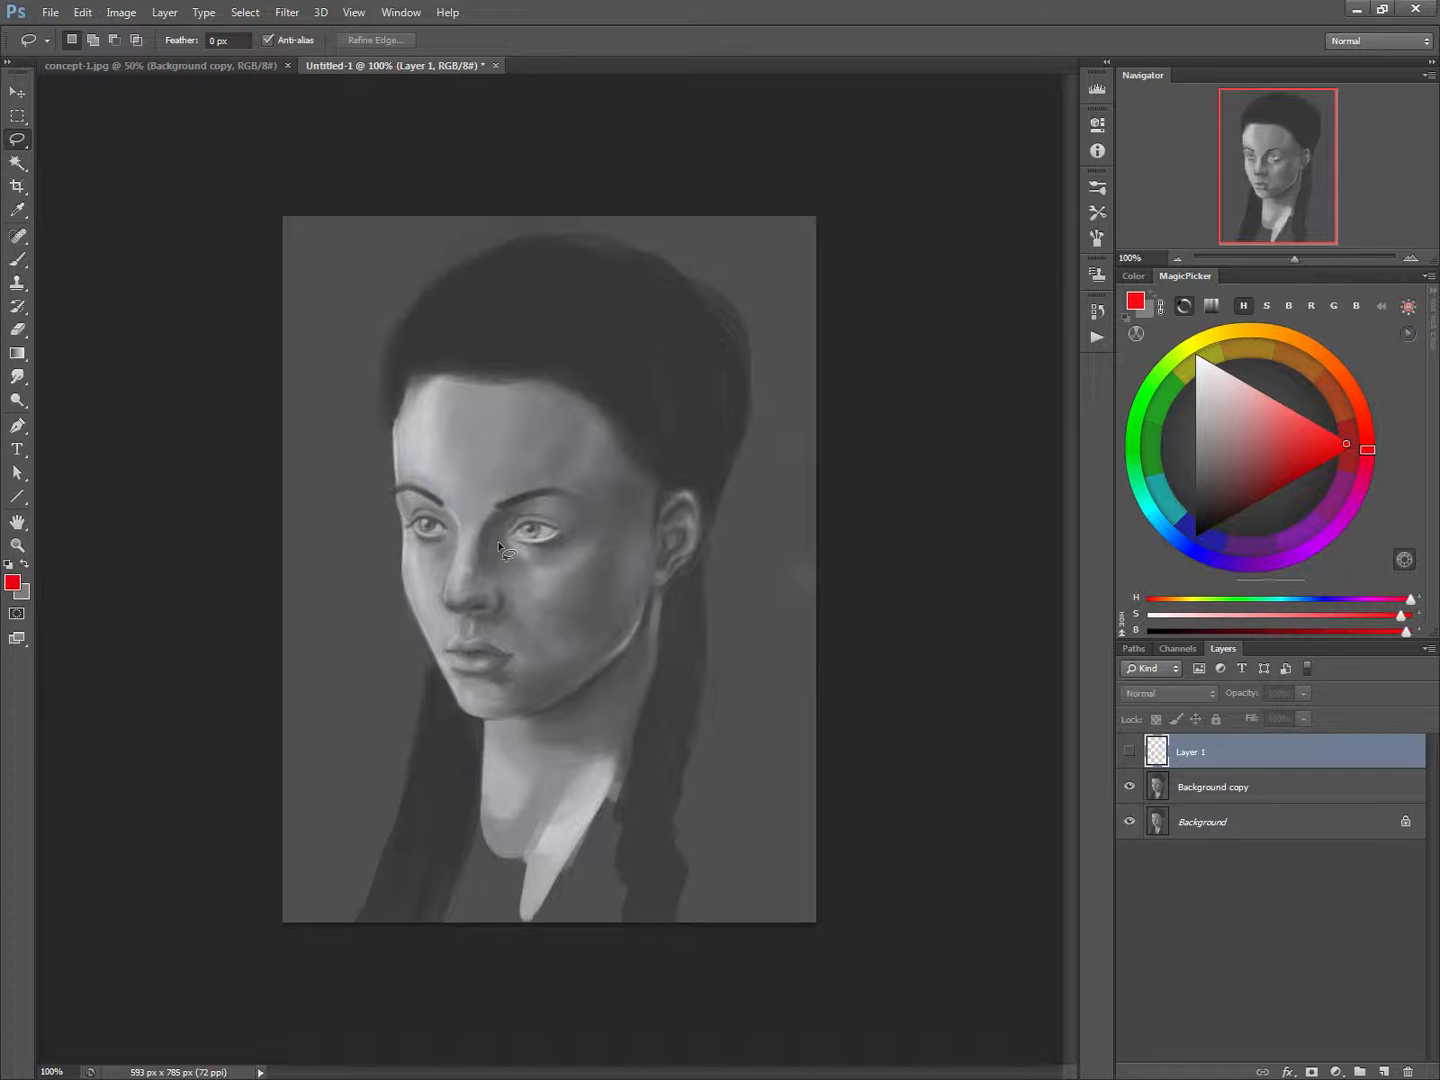
mouse_move(522, 492)
mouse_down()
mouse_move(584, 497)
mouse_move(603, 526)
mouse_move(581, 564)
mouse_move(527, 573)
mouse_move(490, 512)
mouse_up()
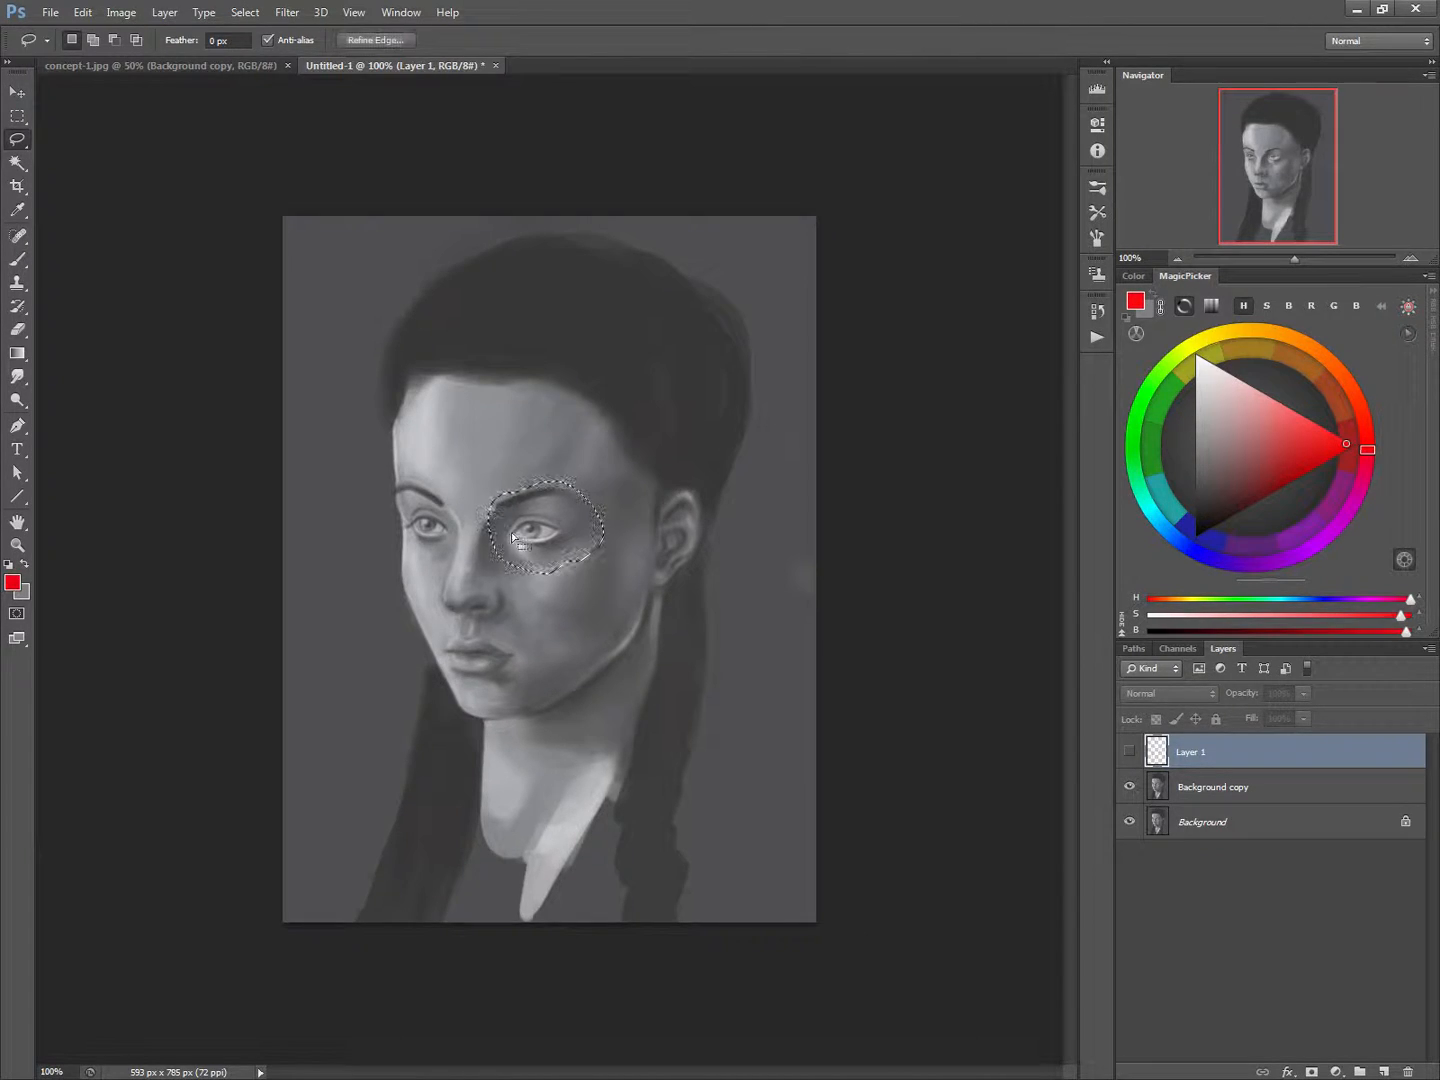
right_click(520, 535)
key(Escape)
click(523, 528)
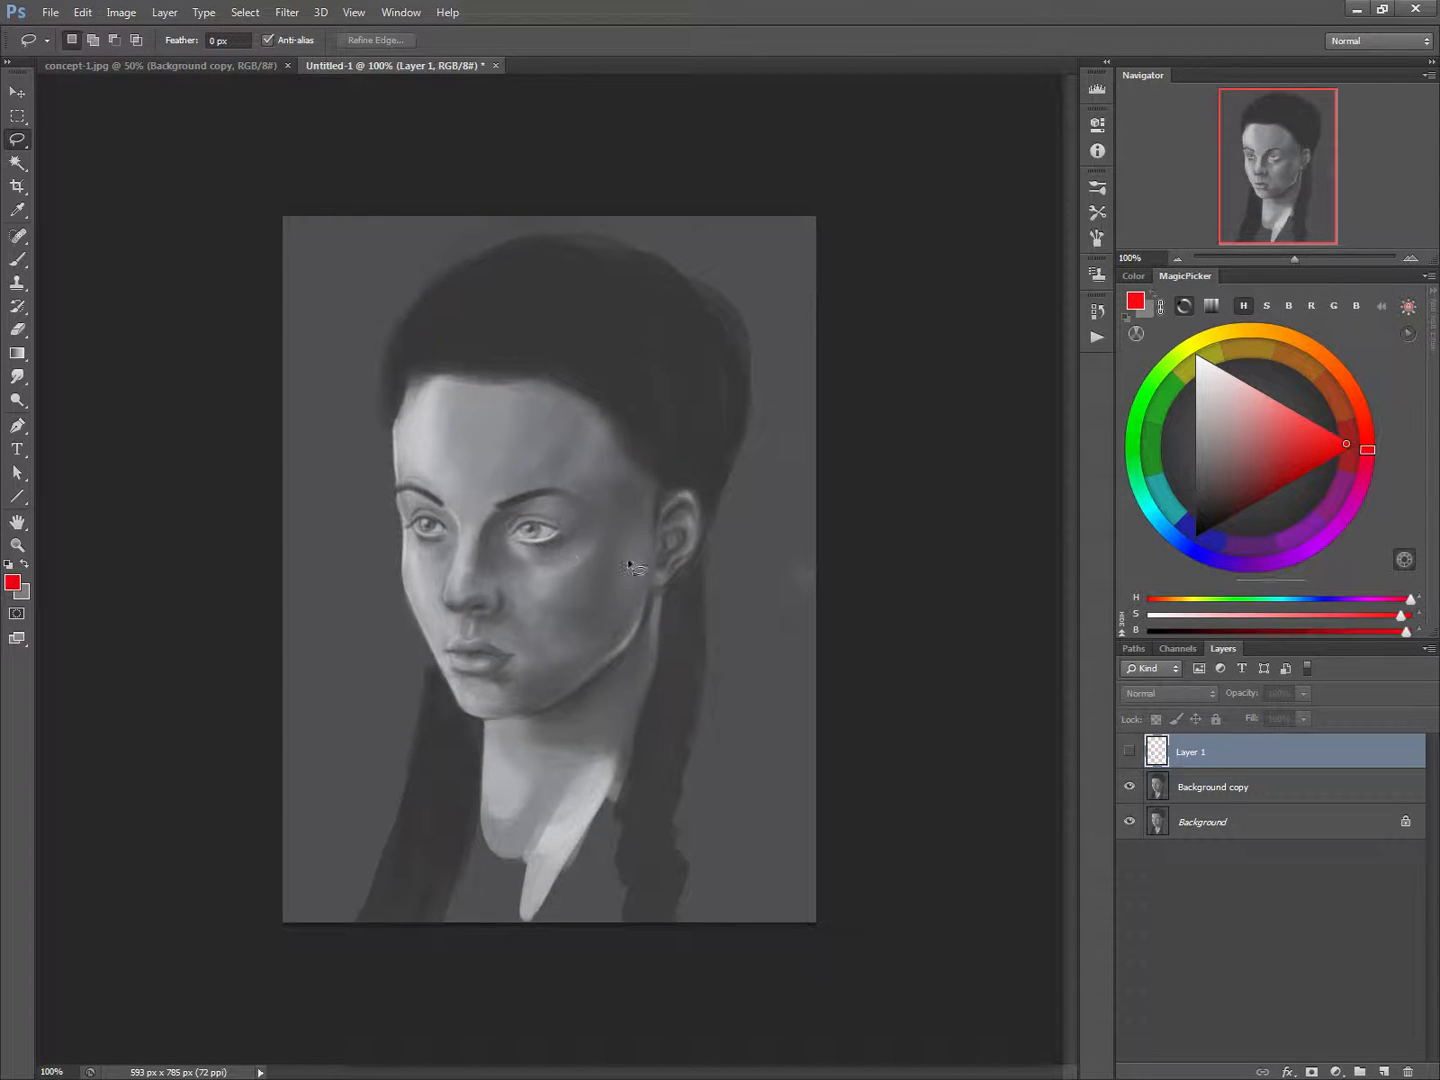
Lasso the near eye and eyebrow on the Background copy layer, enlarge them to about 108%, rotate them about 5.8°, and deselect
key(alt+bracketleft)
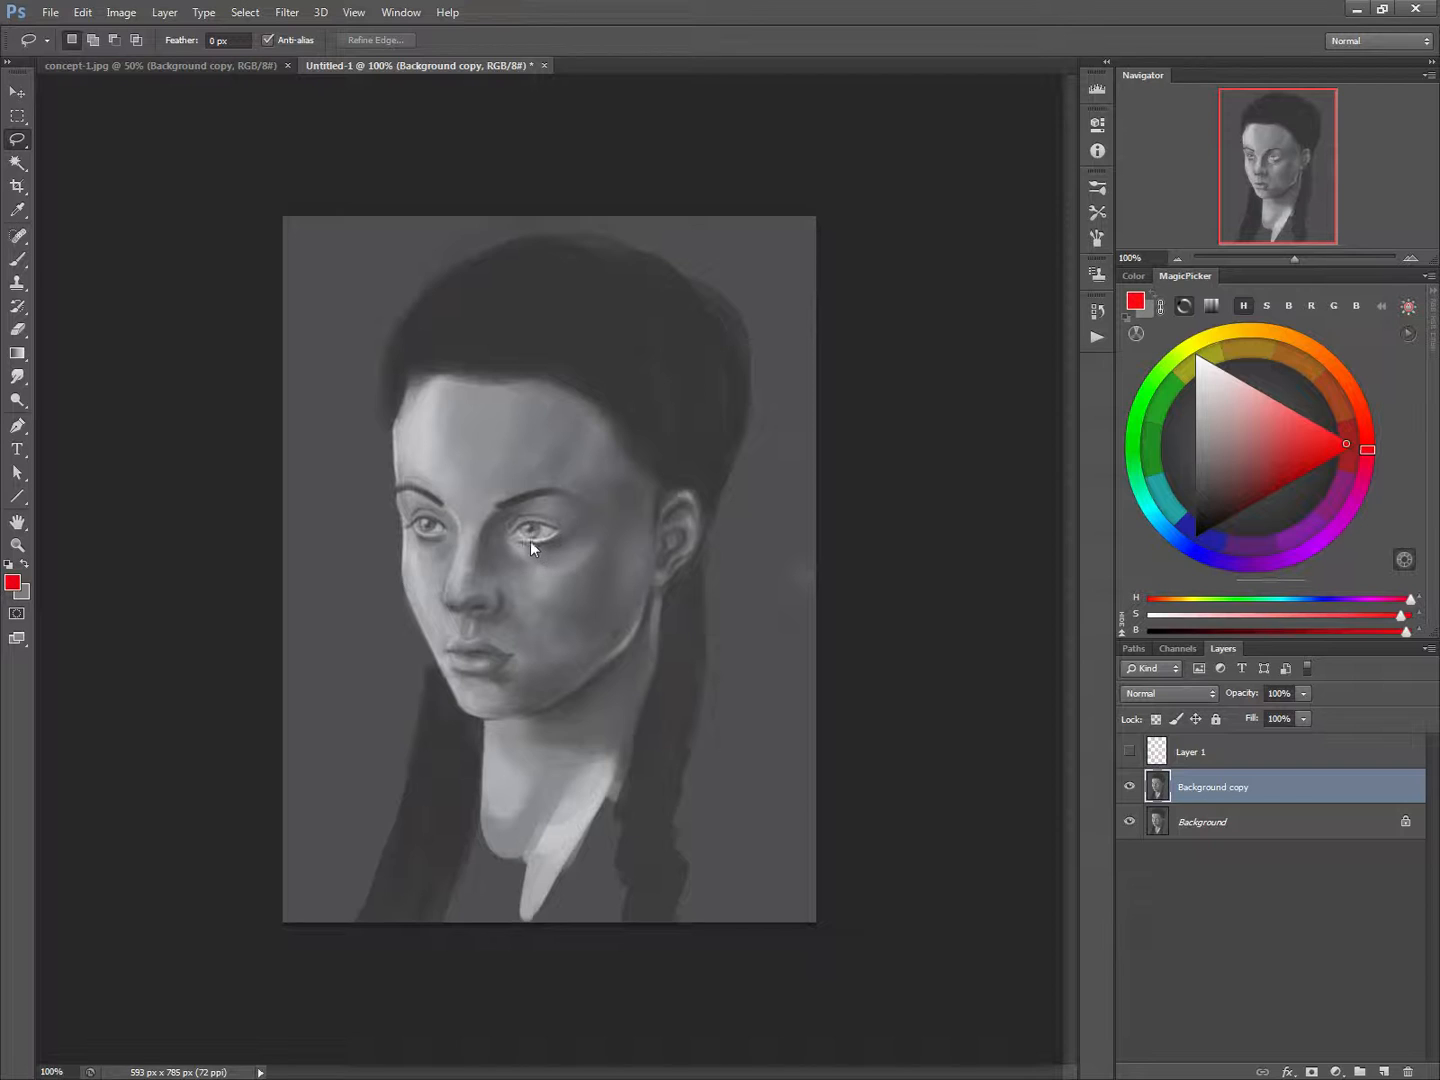
mouse_move(537, 547)
mouse_down()
mouse_move(489, 512)
mouse_move(522, 479)
mouse_move(578, 483)
mouse_move(606, 533)
mouse_up()
drag(553, 585, 508, 548)
key(ctrl+t)
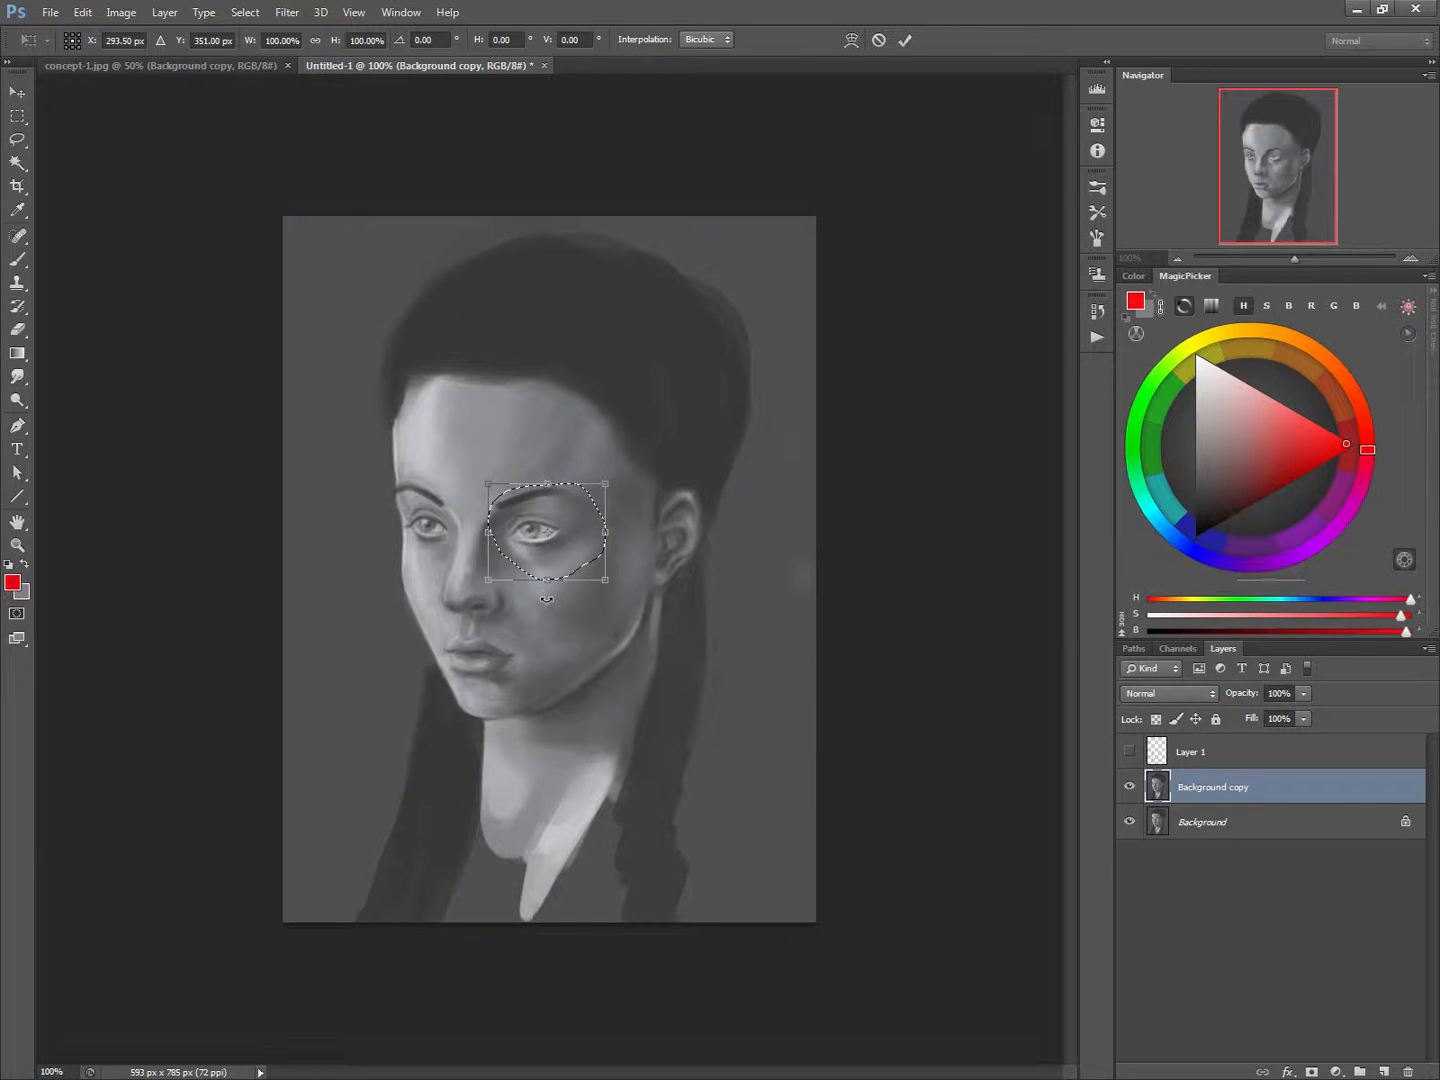
drag(603, 579, 543, 556)
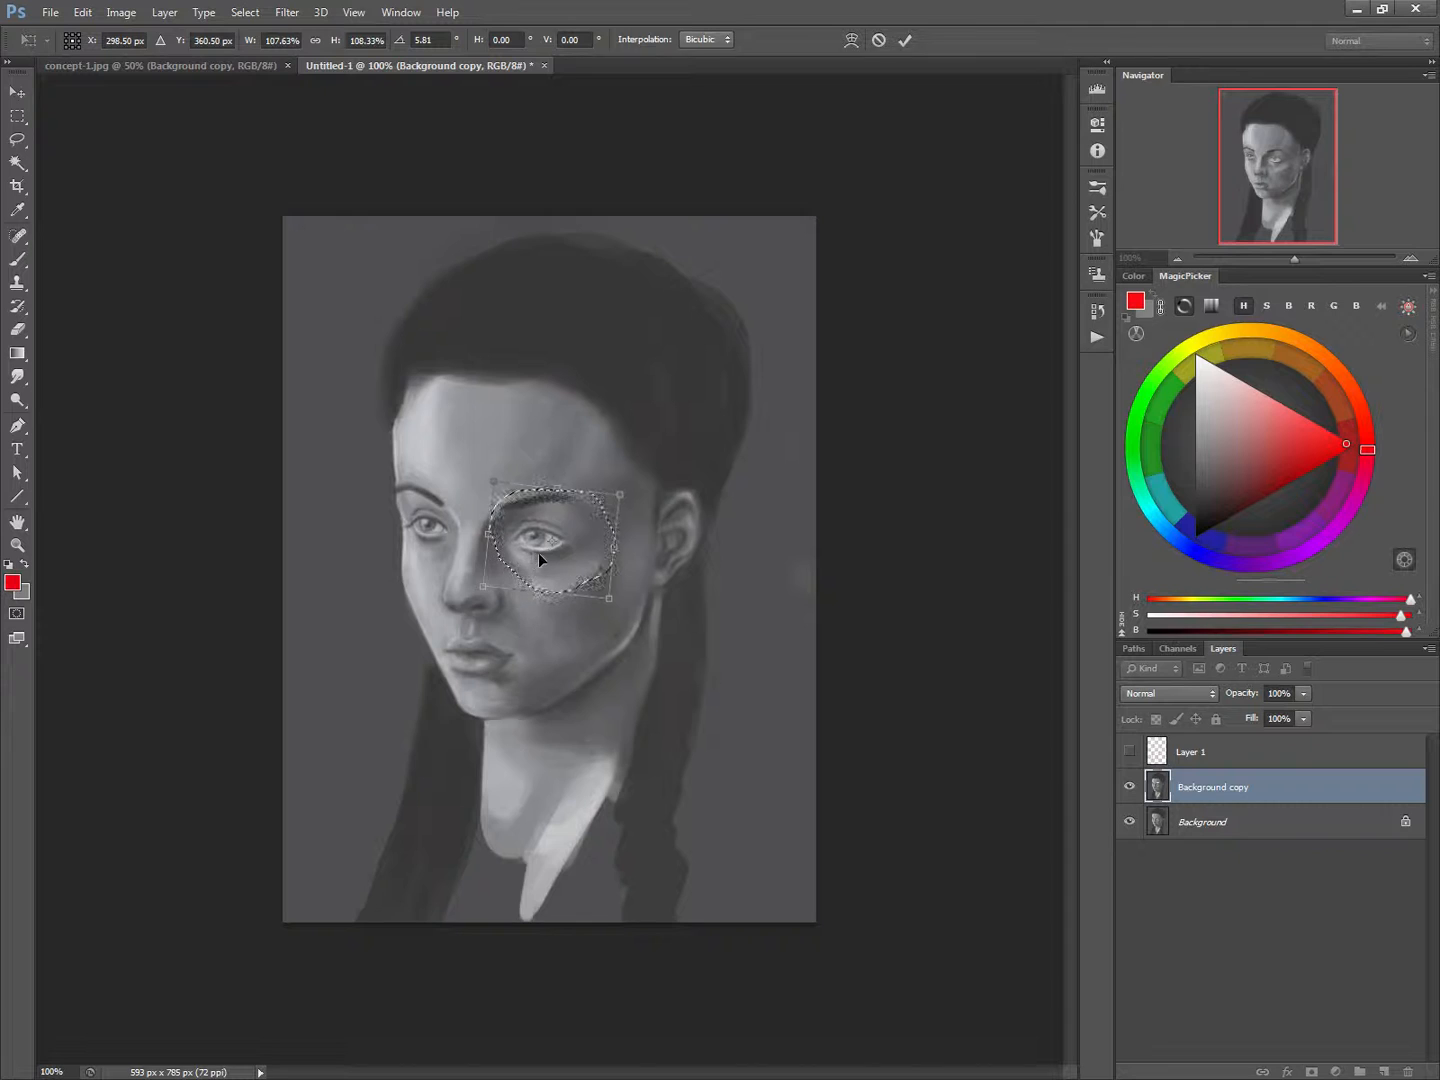
key(Return)
key(ctrl+d)
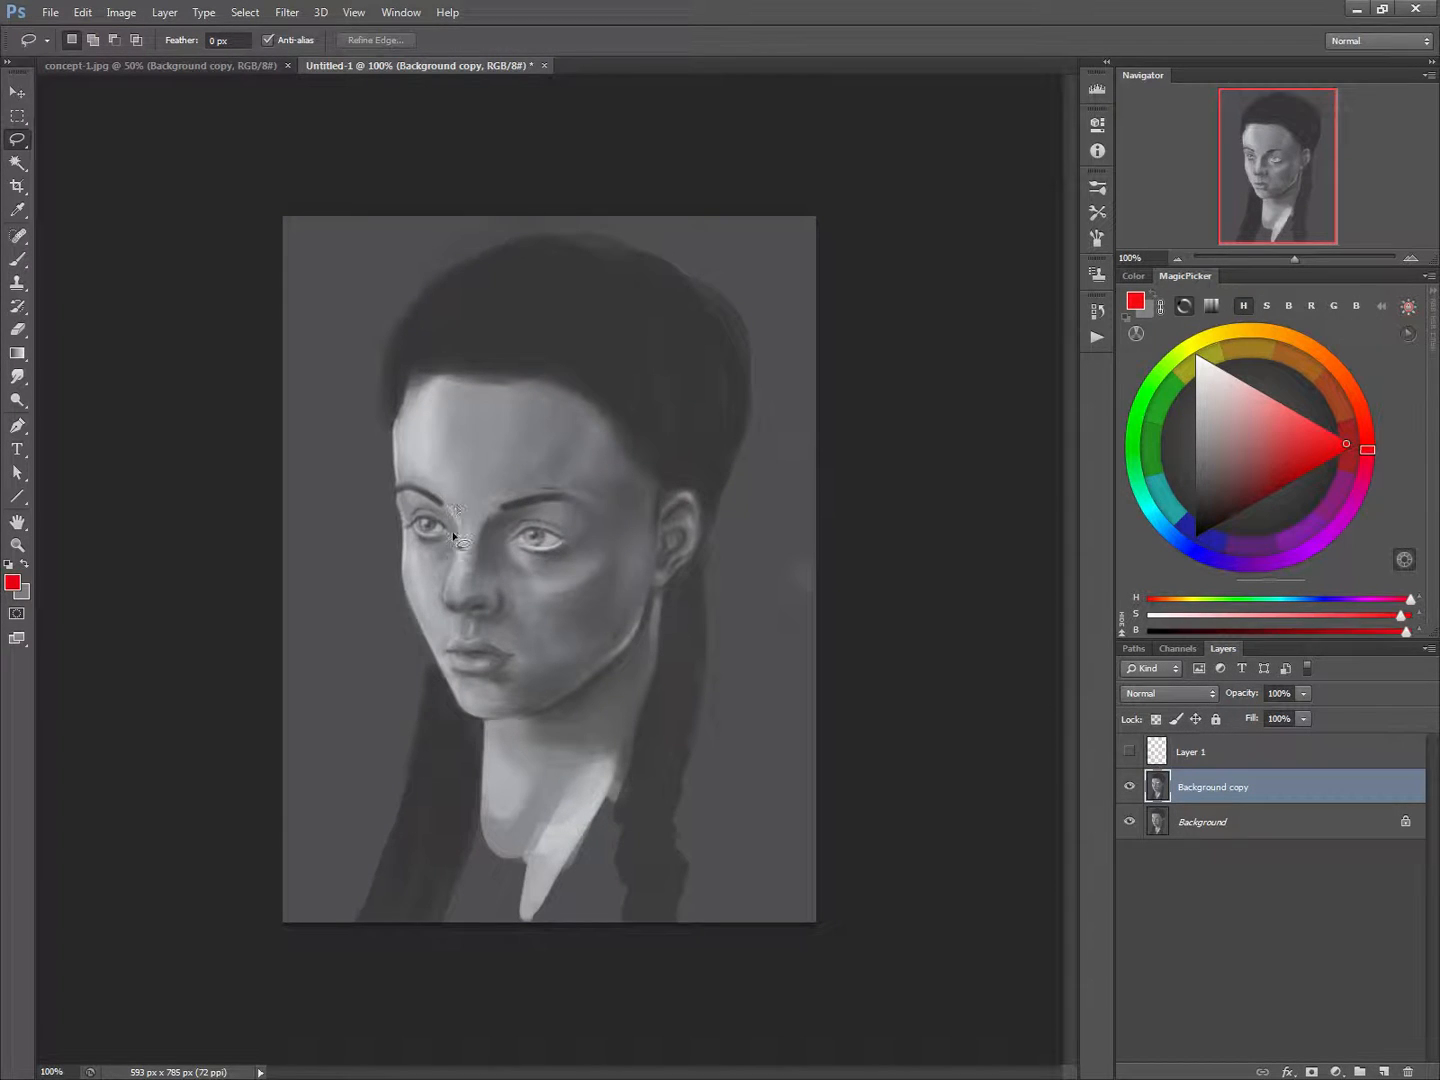
Blend the transformed patch's edge around the eyebrow and inner eye corner with a 10 px brush in sampled skin grey
key(b)
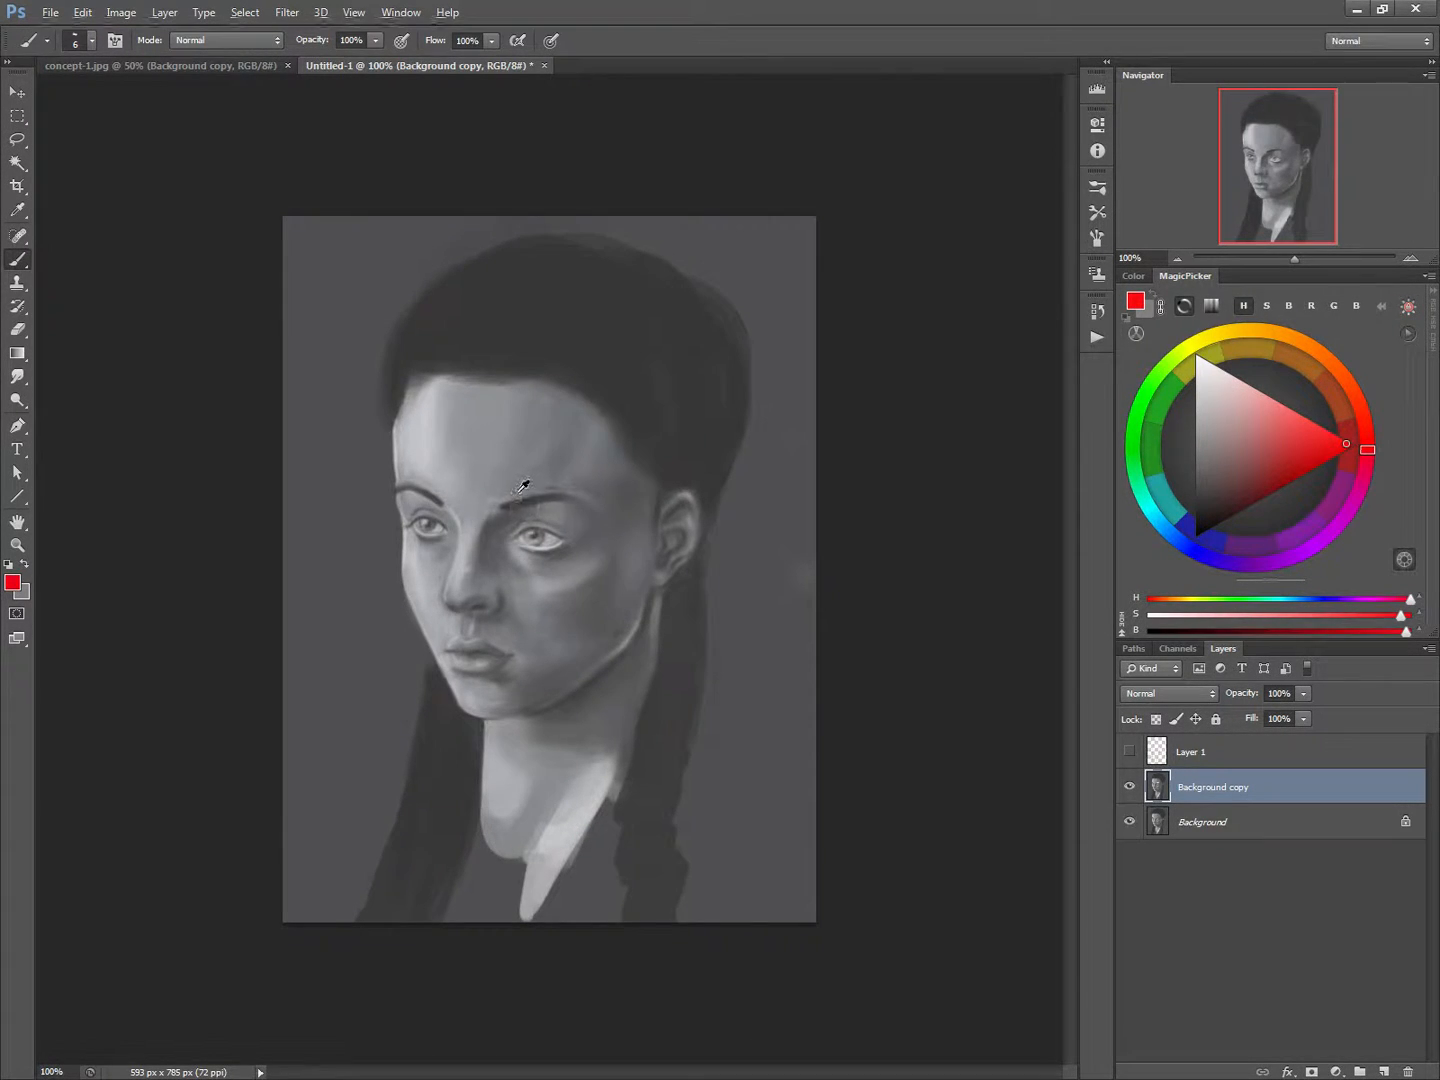
alt+click(525, 484)
key(bracketright)
key(bracketright)
key(bracketright)
key(bracketright)
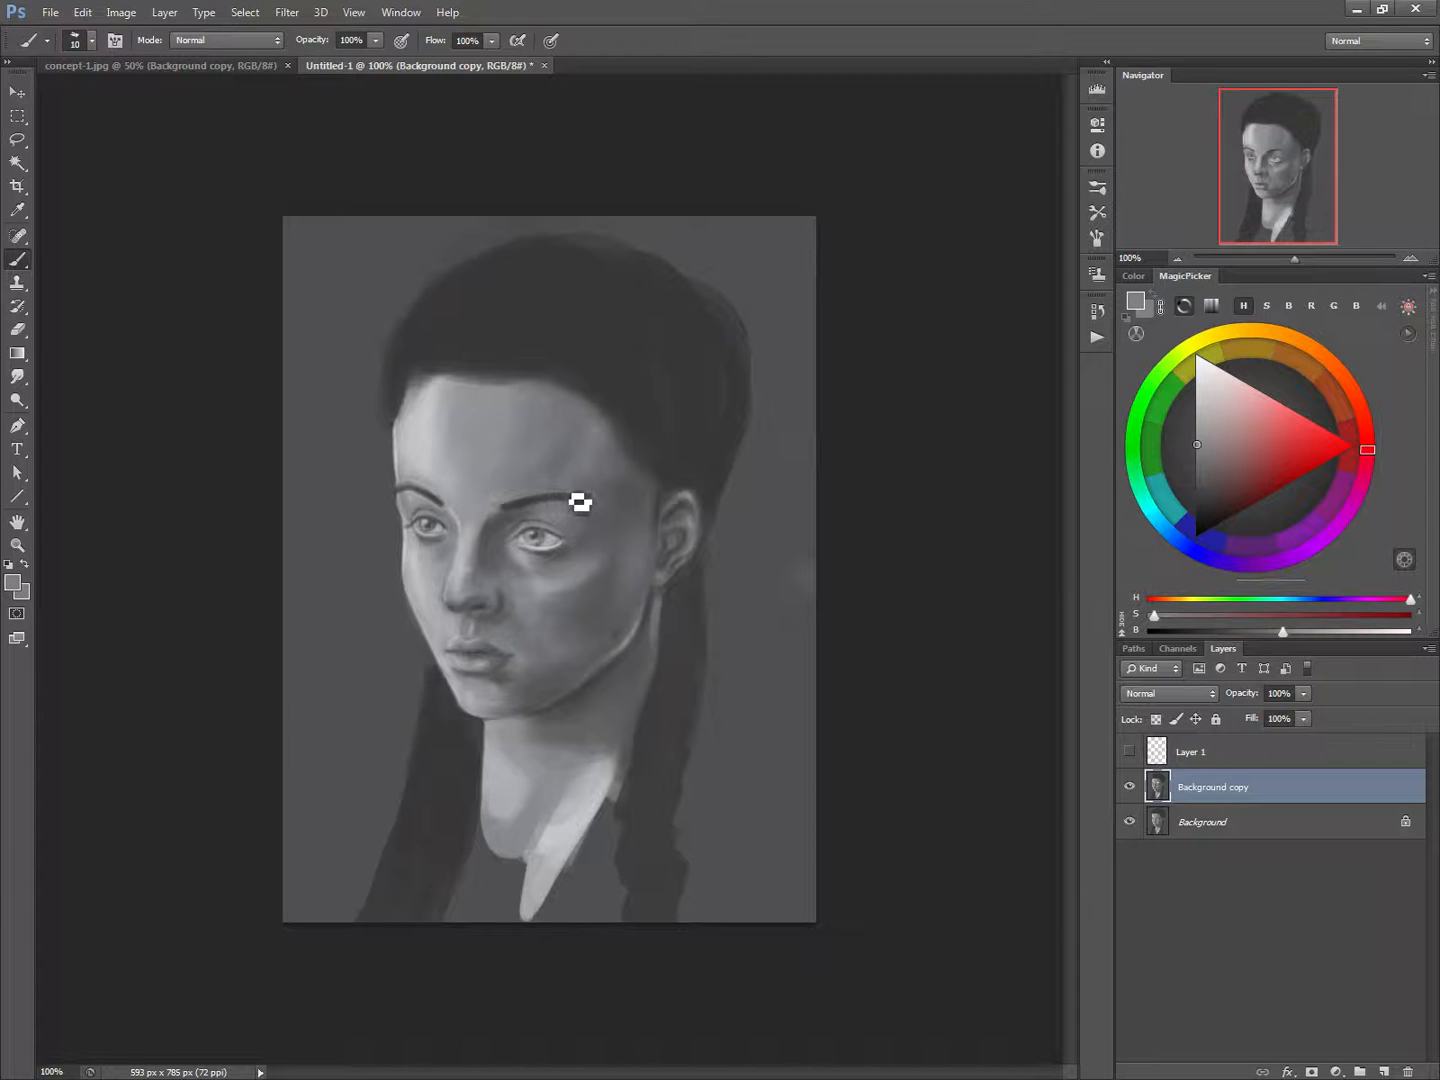
alt+click(498, 514)
Blend the patch's edge below the near eye and across the cheek with sampled greys, enlarging the brush up to 35 px
key(bracketright)
key(bracketright)
alt+click(505, 562)
key(bracketleft)
alt+click(535, 585)
key(bracketright)
key(bracketright)
key(bracketright)
mouse_move(582, 601)
mouse_down()
mouse_move(609, 578)
mouse_move(557, 602)
mouse_move(590, 569)
mouse_move(549, 605)
mouse_move(614, 561)
mouse_move(587, 600)
mouse_move(608, 578)
mouse_up()
alt+click(593, 583)
key(bracketright)
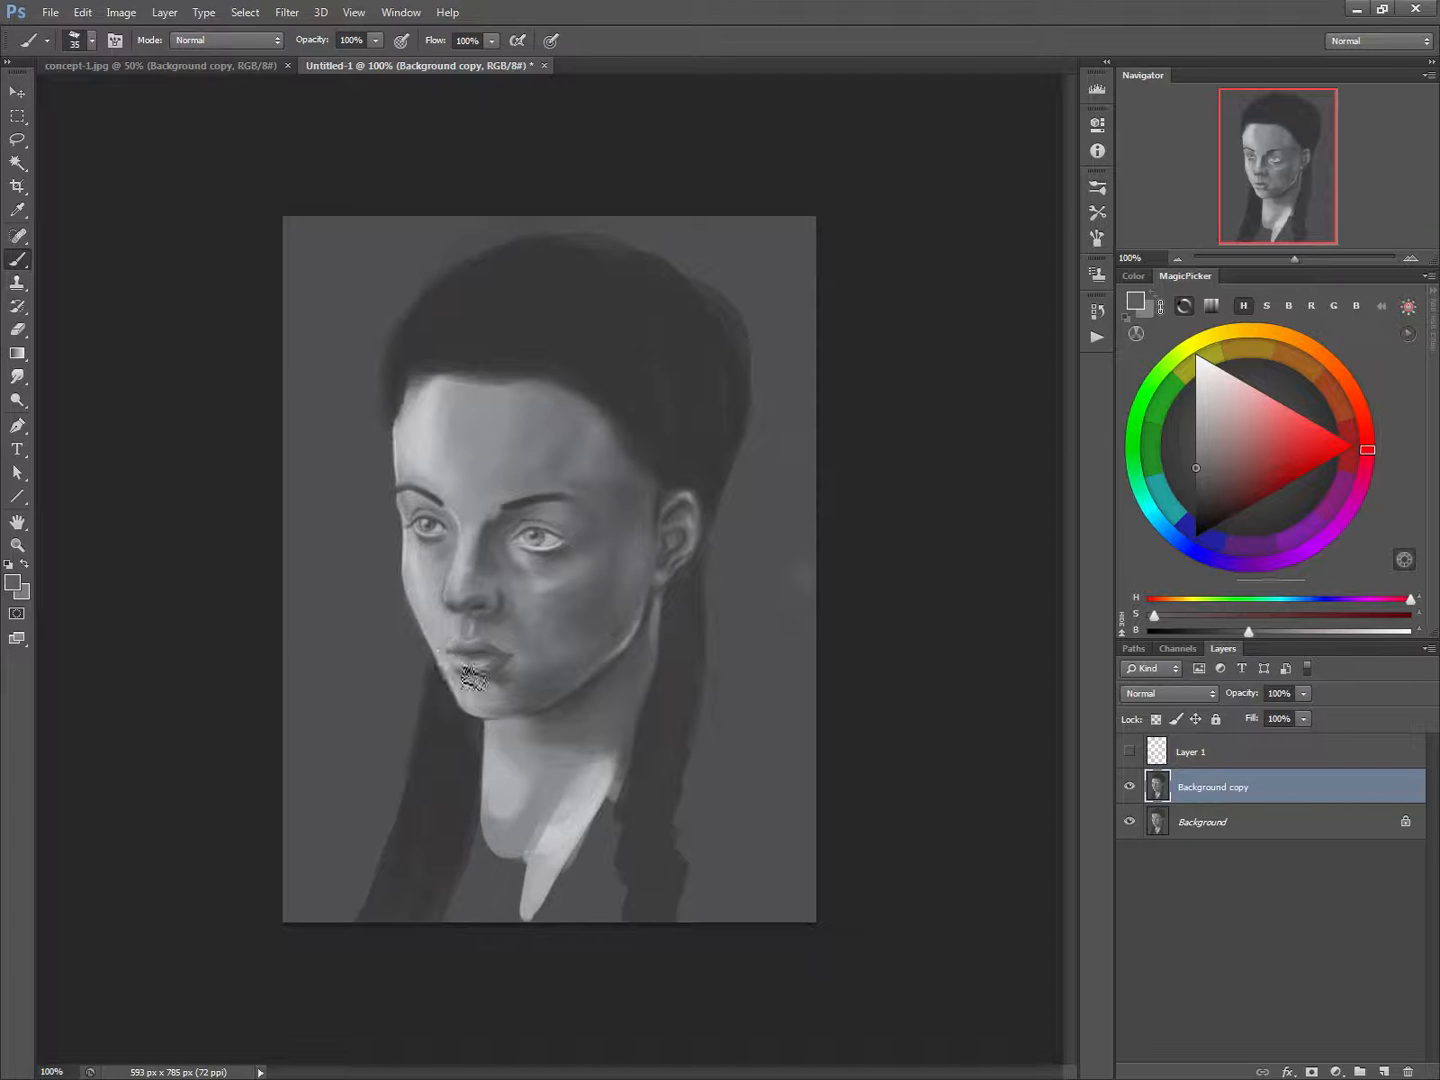
Lasso the mouth and free-transform it to about 125% width with a rotation of about 4.6°
click(17, 140)
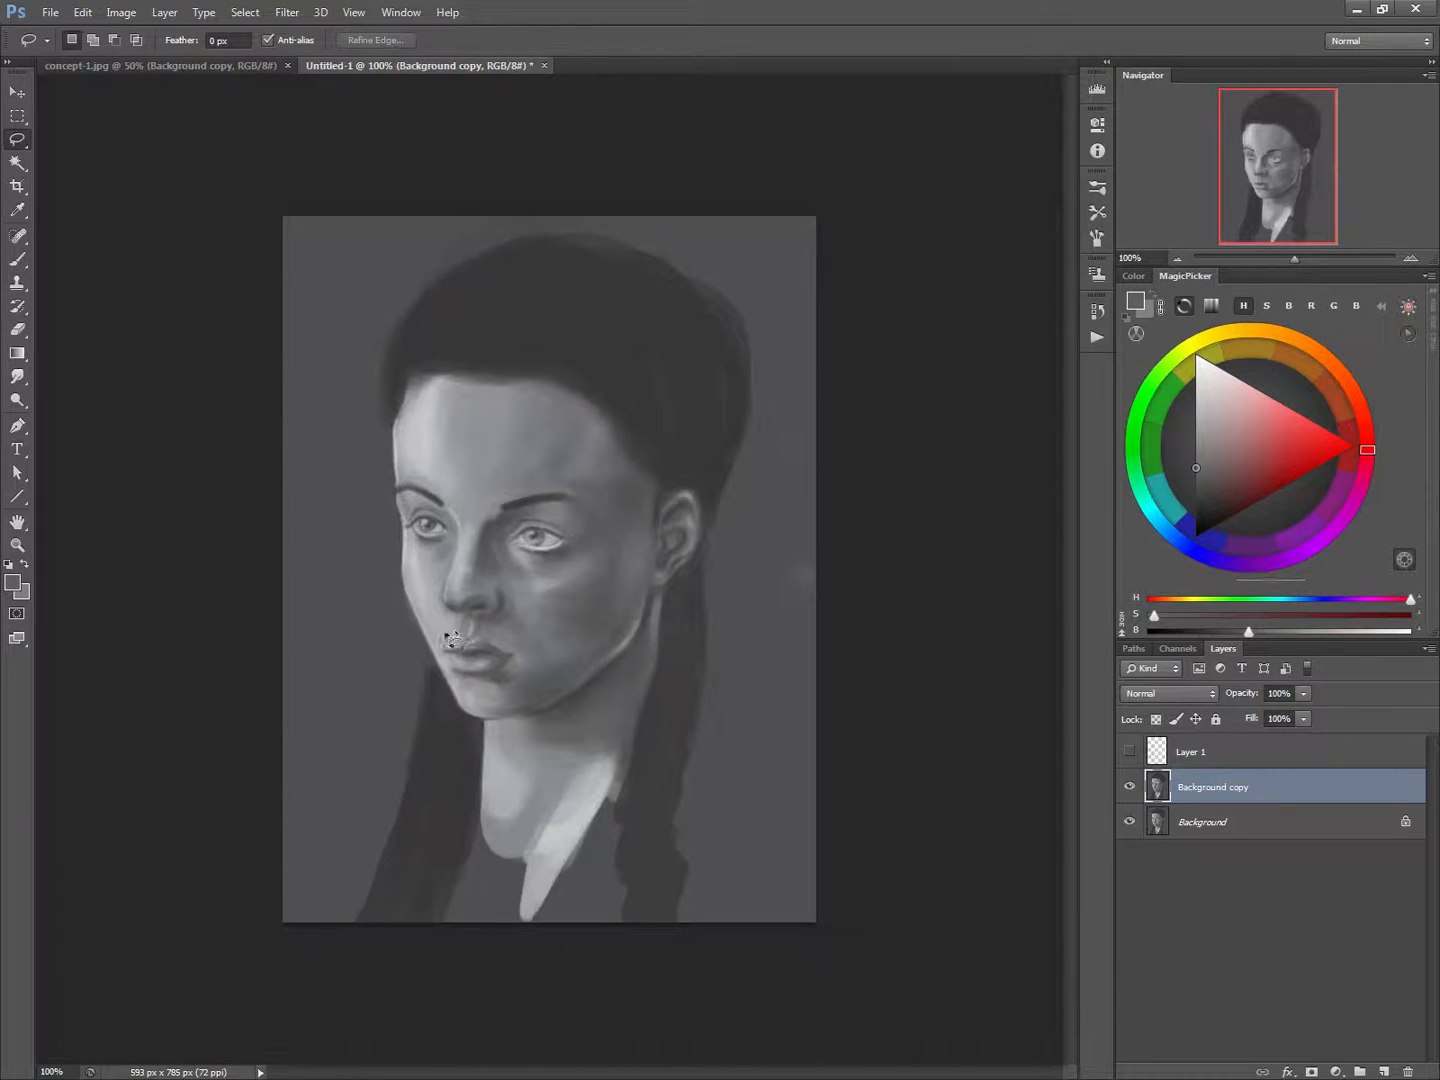
mouse_move(499, 646)
mouse_down()
mouse_move(517, 682)
mouse_move(474, 673)
mouse_up()
key(ctrl+t)
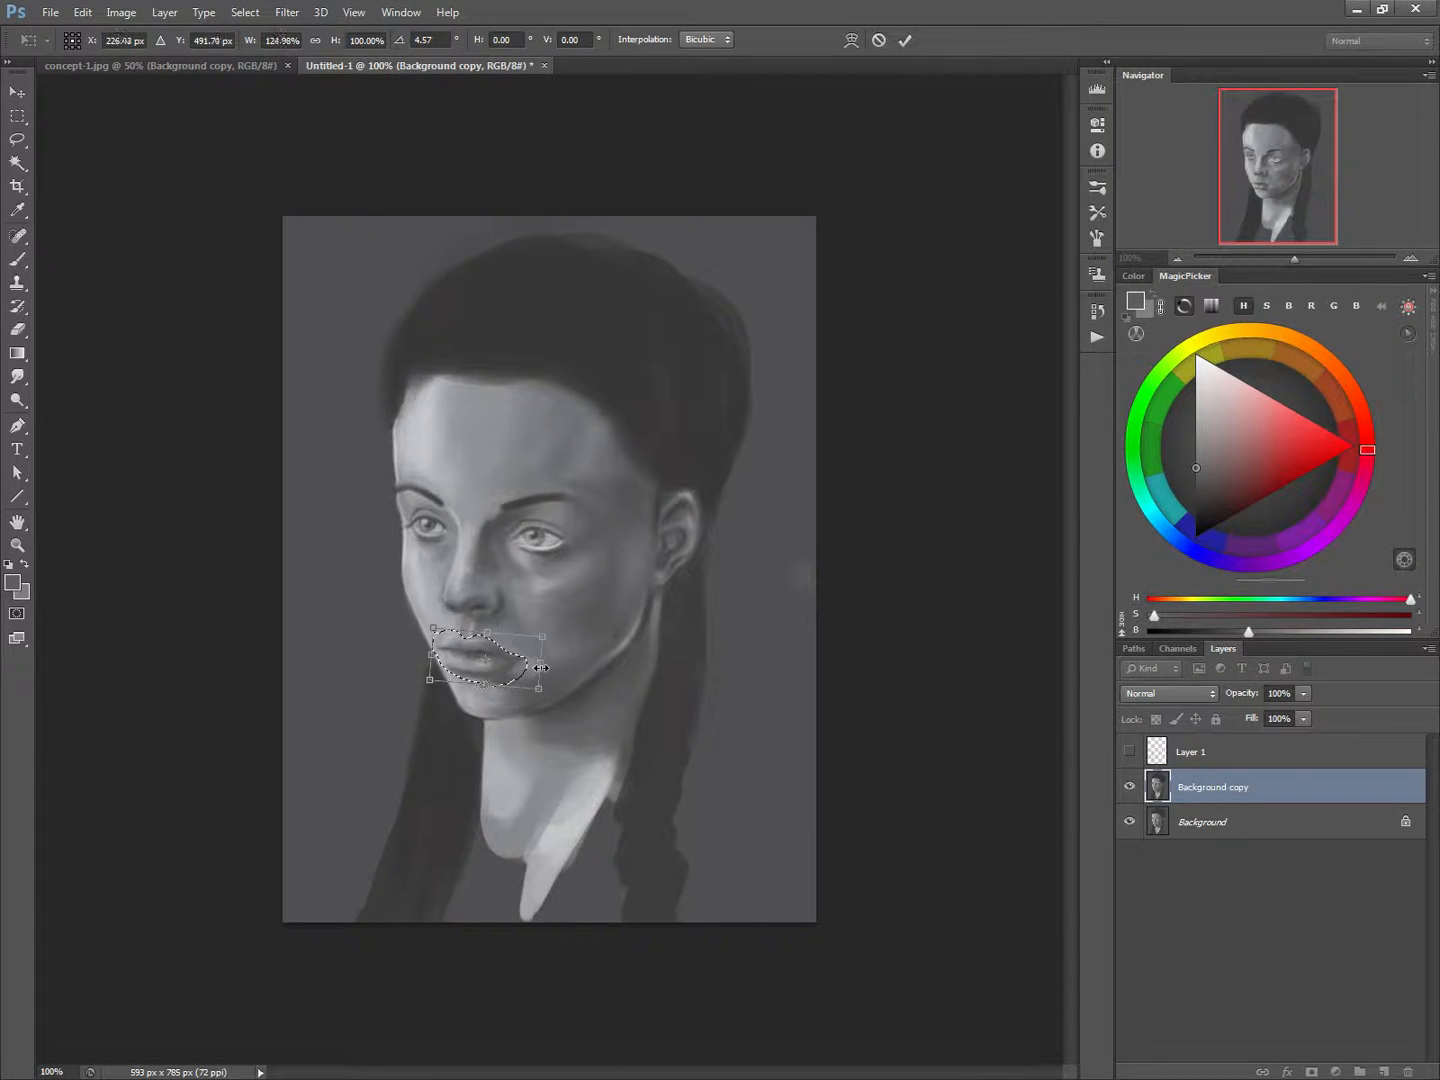
right_click(477, 662)
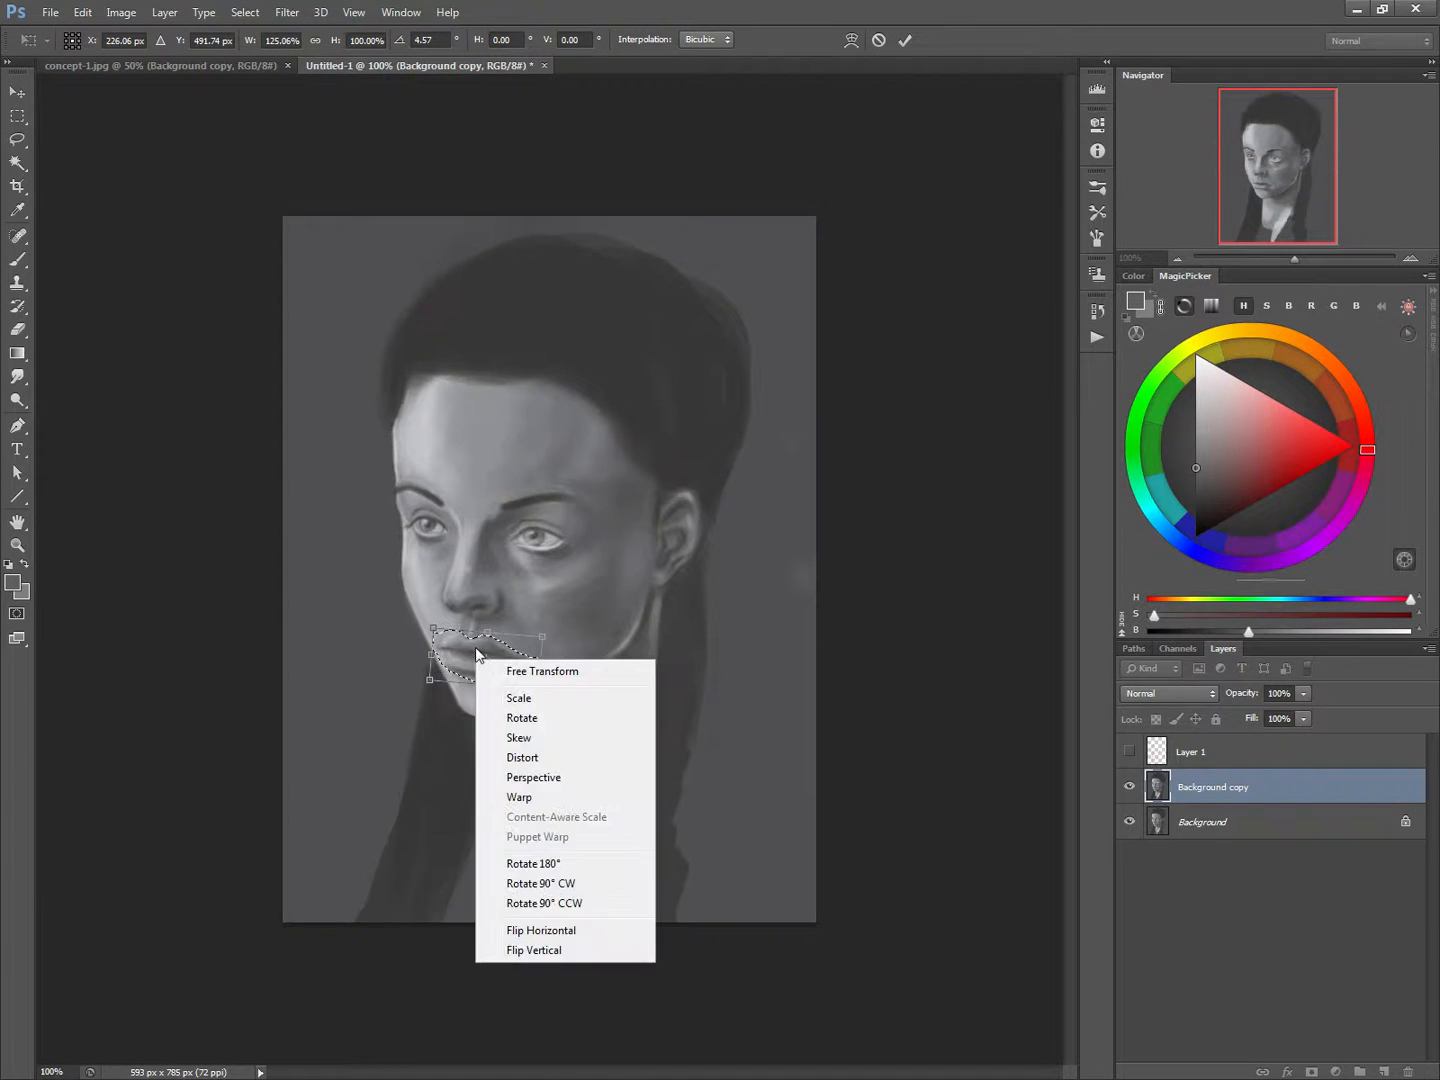
click(524, 925)
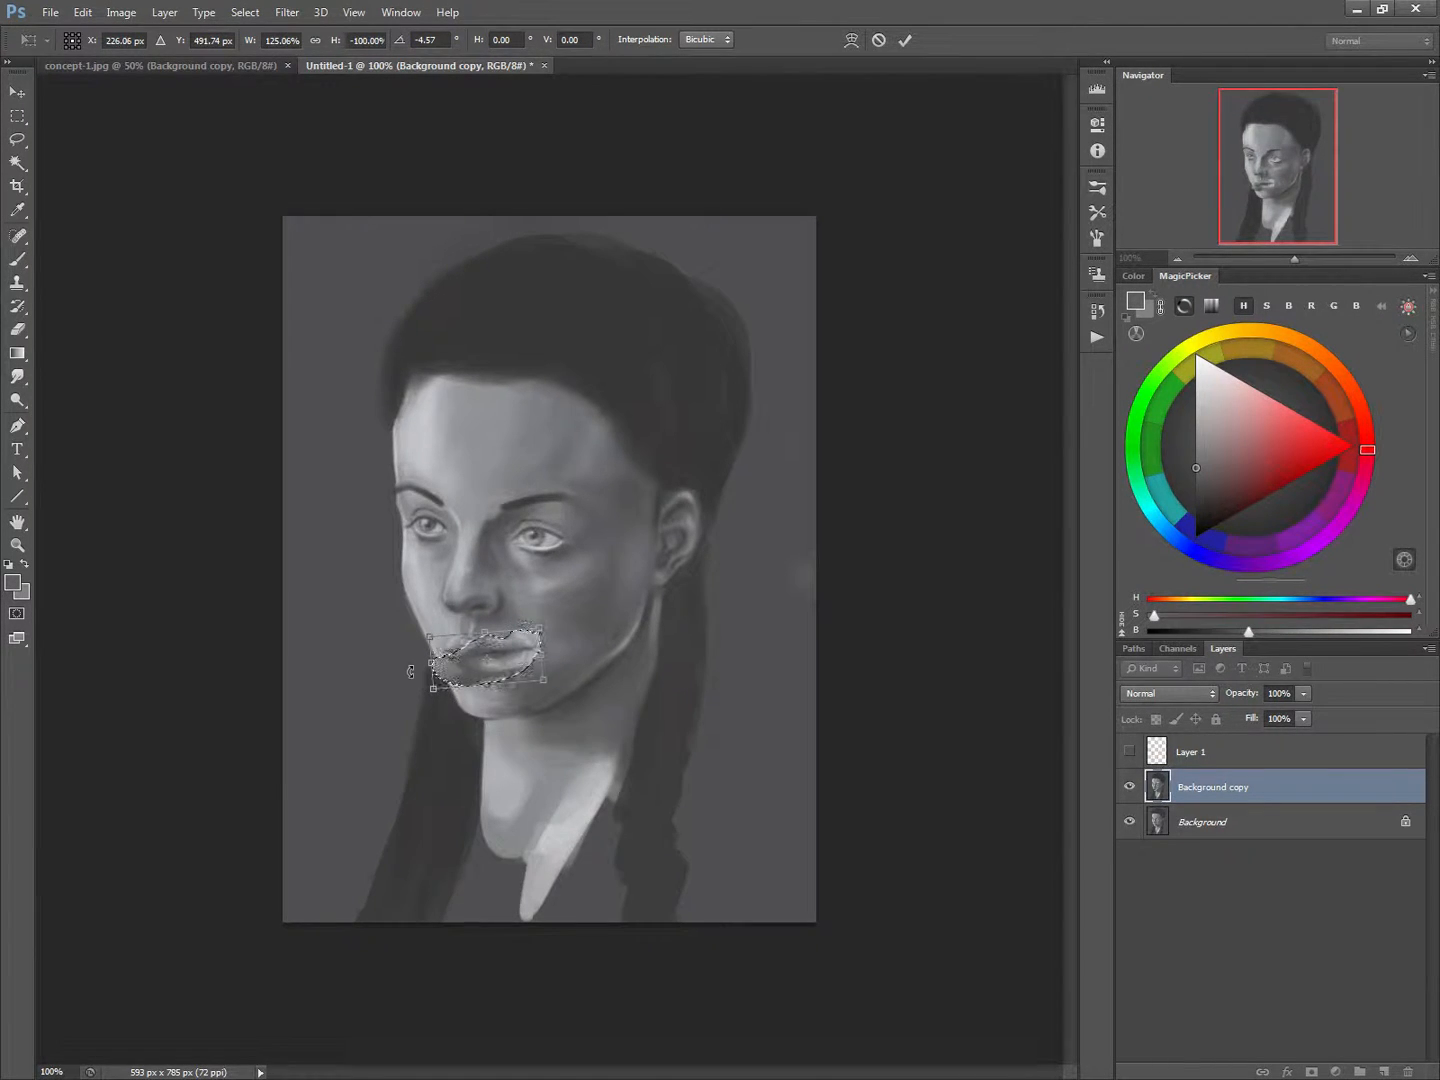
right_click(484, 662)
click(528, 928)
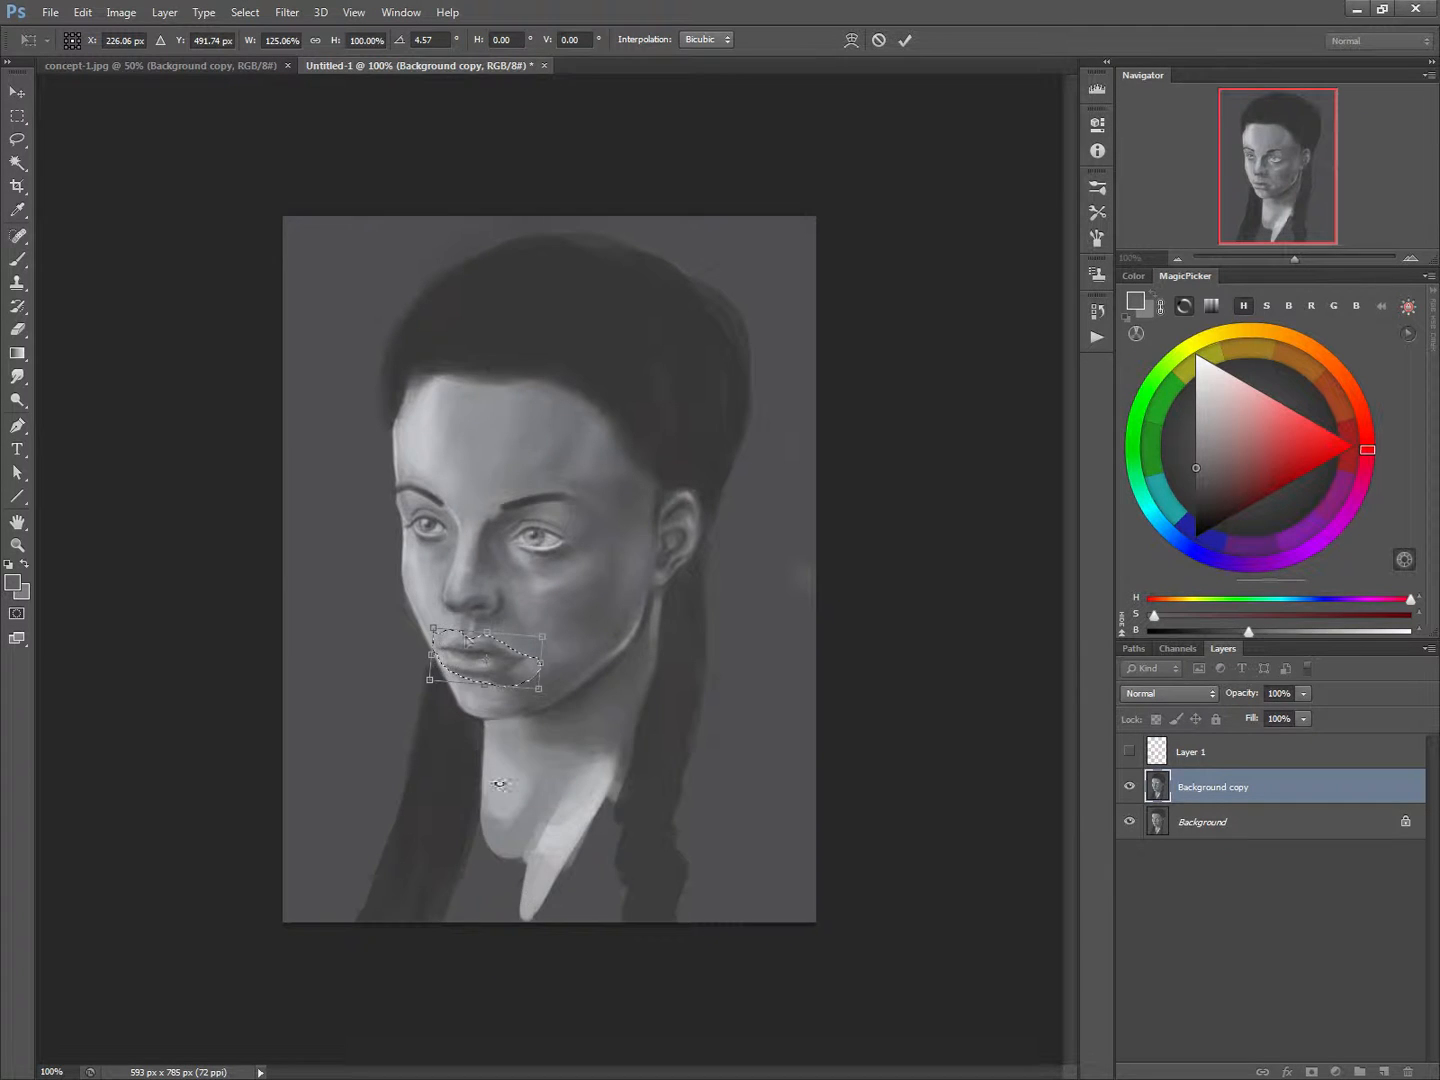
Warp the selected mouth to reshape the lips, apply the transform, deselect, and return to the Brush tool
right_click(469, 654)
click(507, 786)
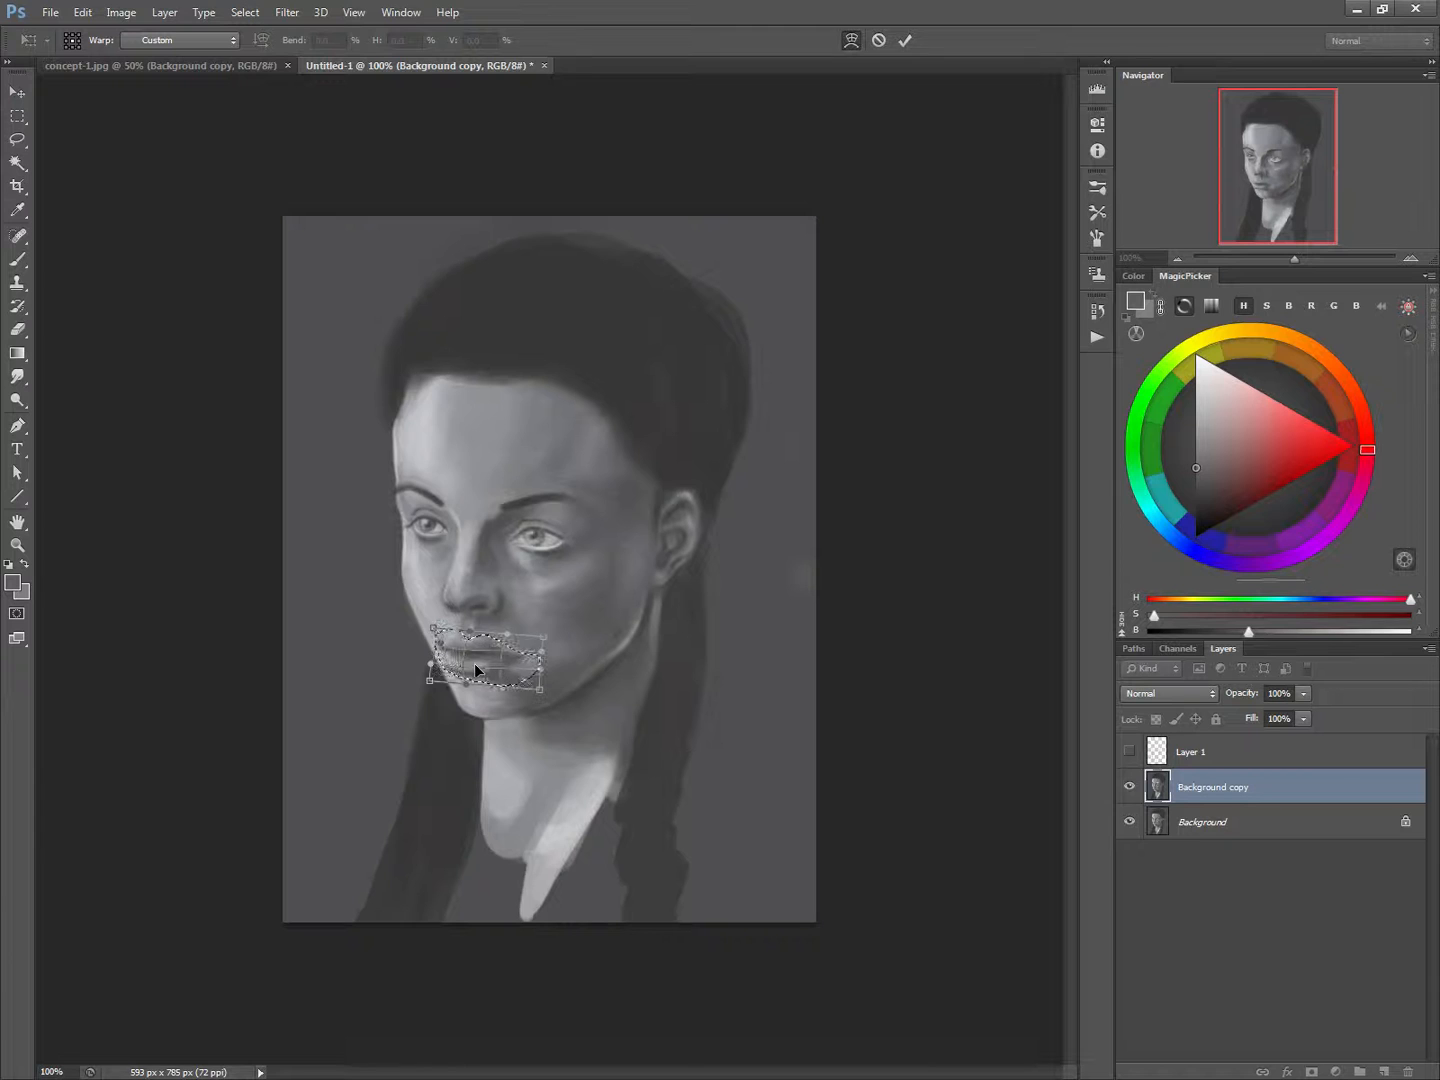
key(Return)
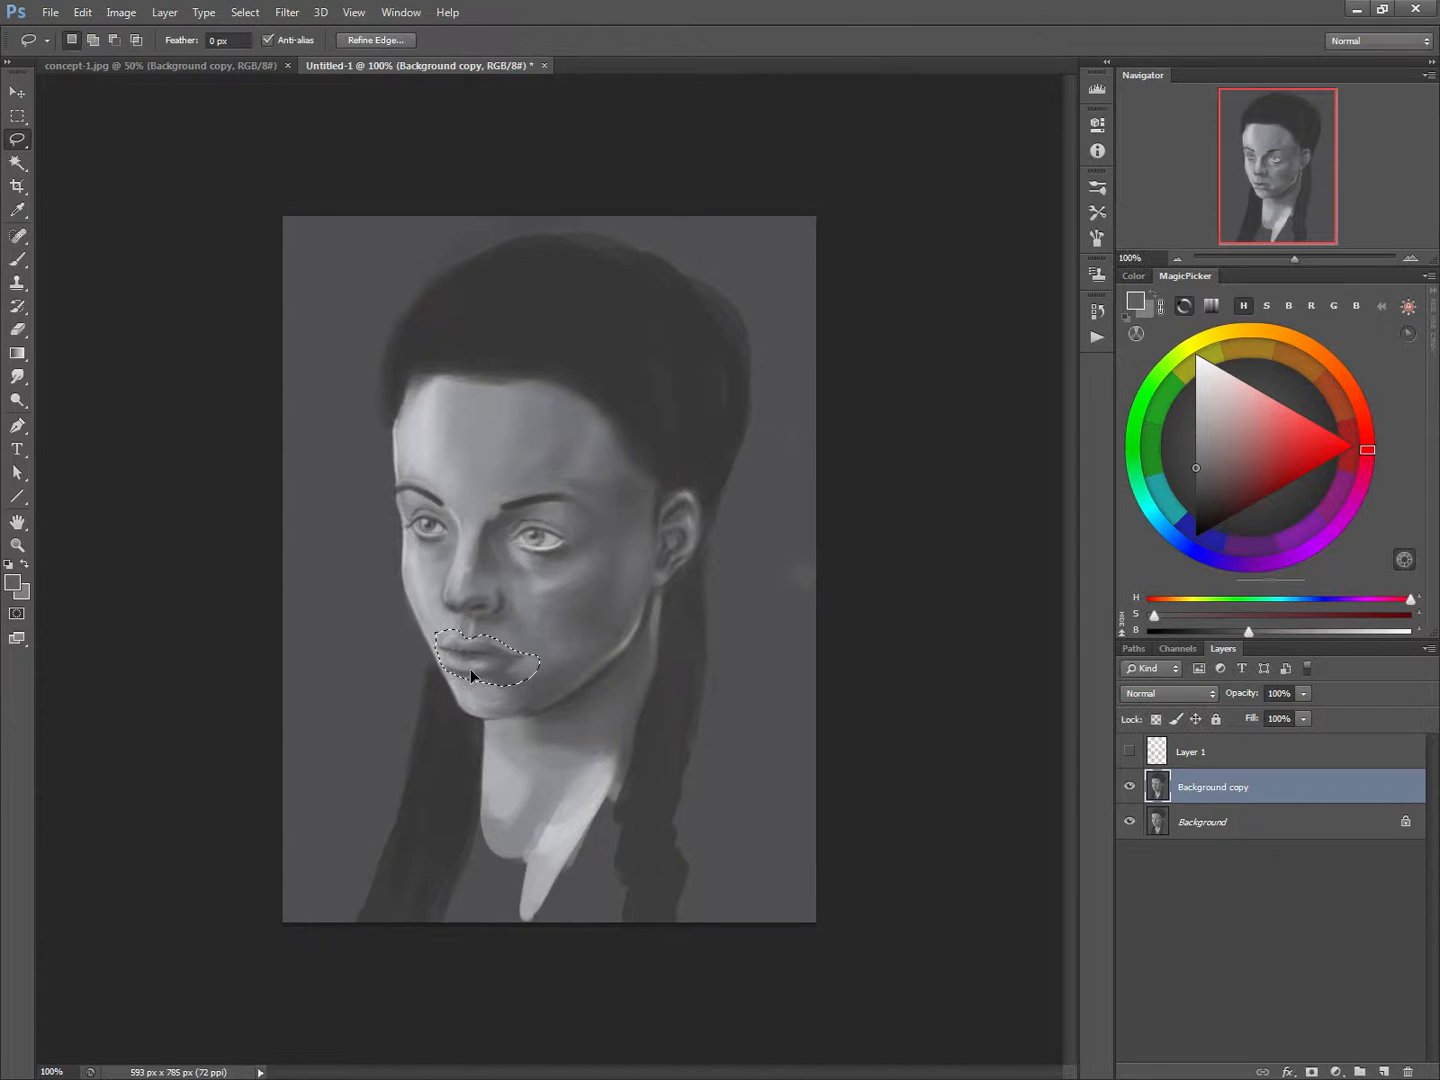
key(ctrl+d)
key(b)
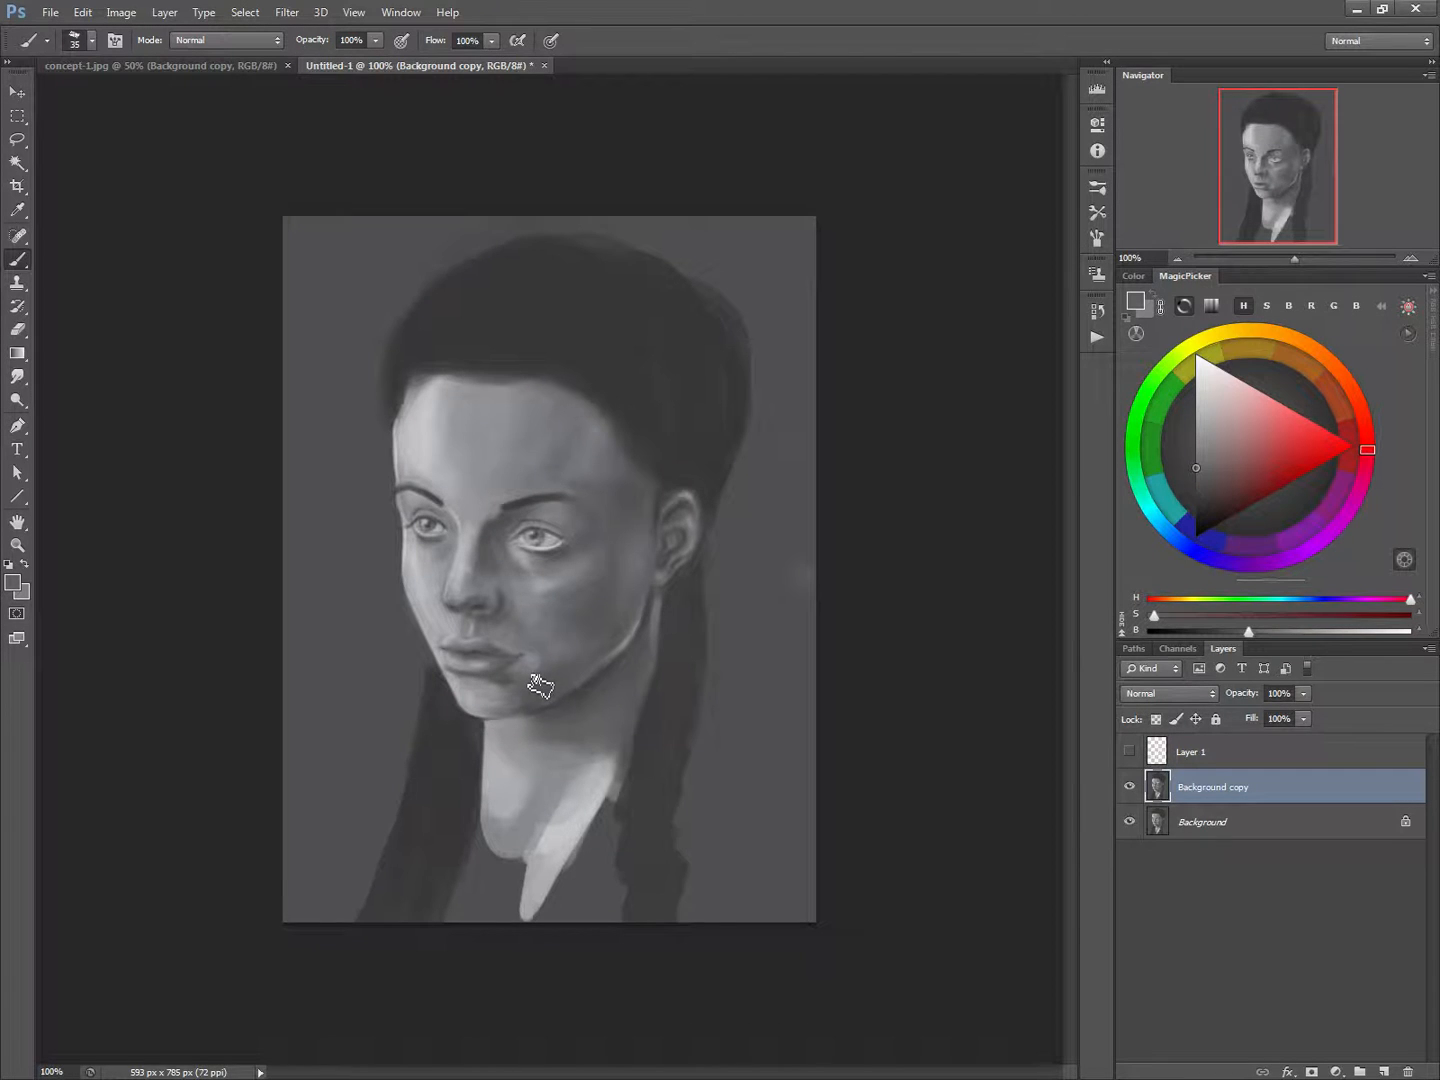
Compare the corrected face with the original by toggling the Background copy layer's visibility
click(1128, 788)
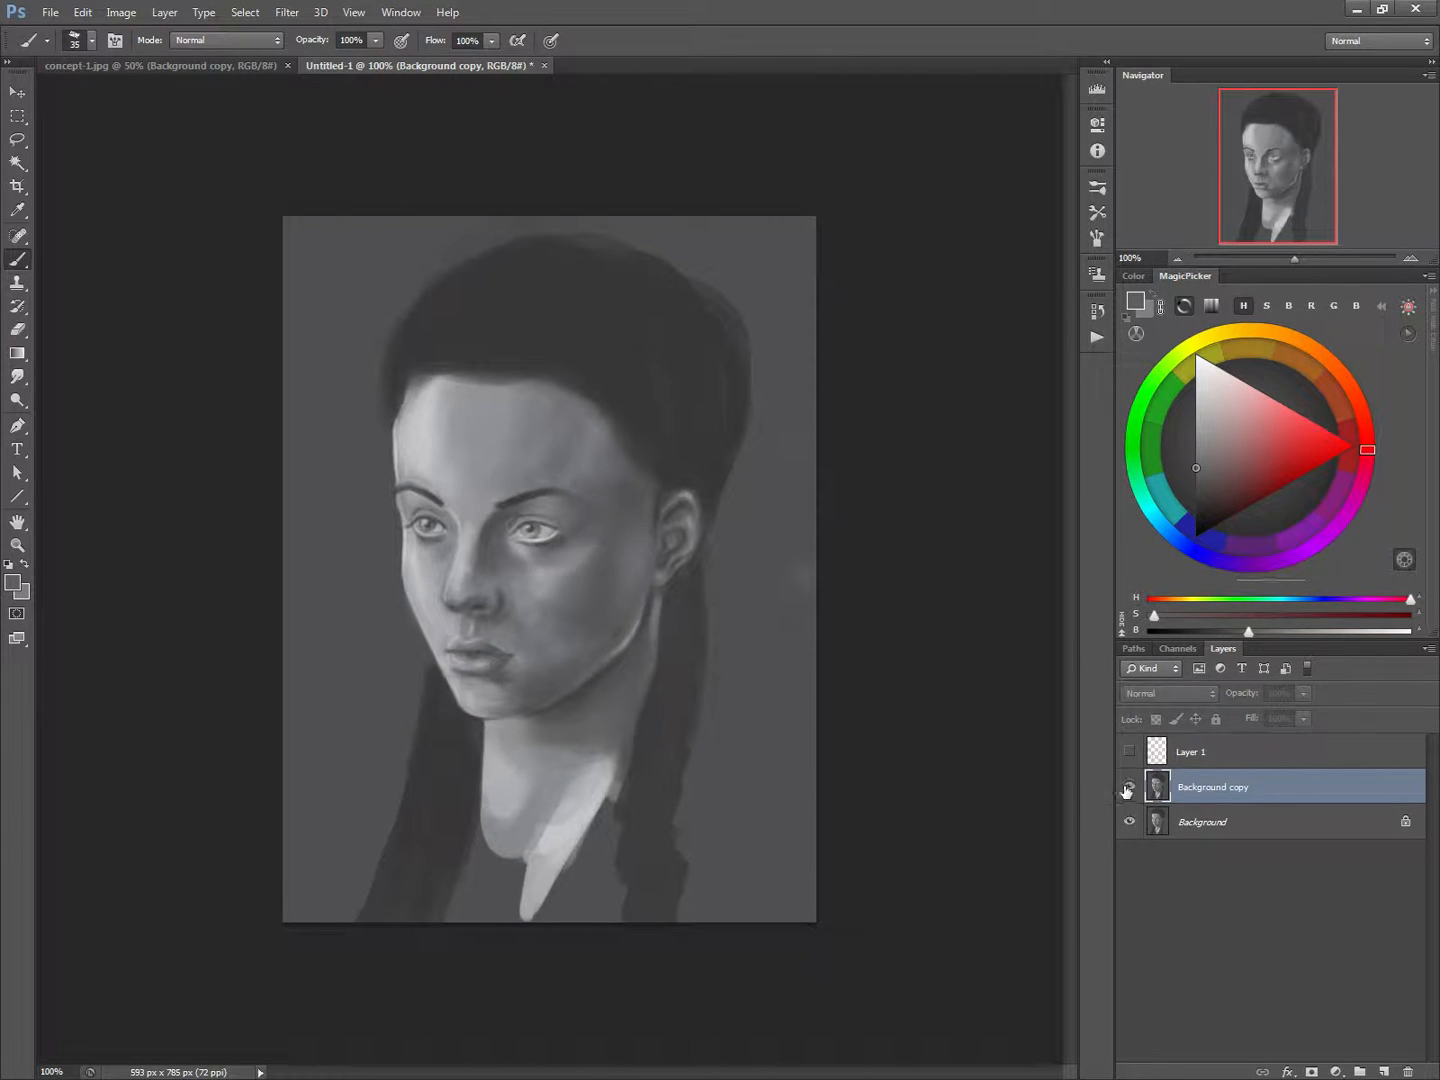
click(1128, 789)
click(1127, 788)
click(1127, 788)
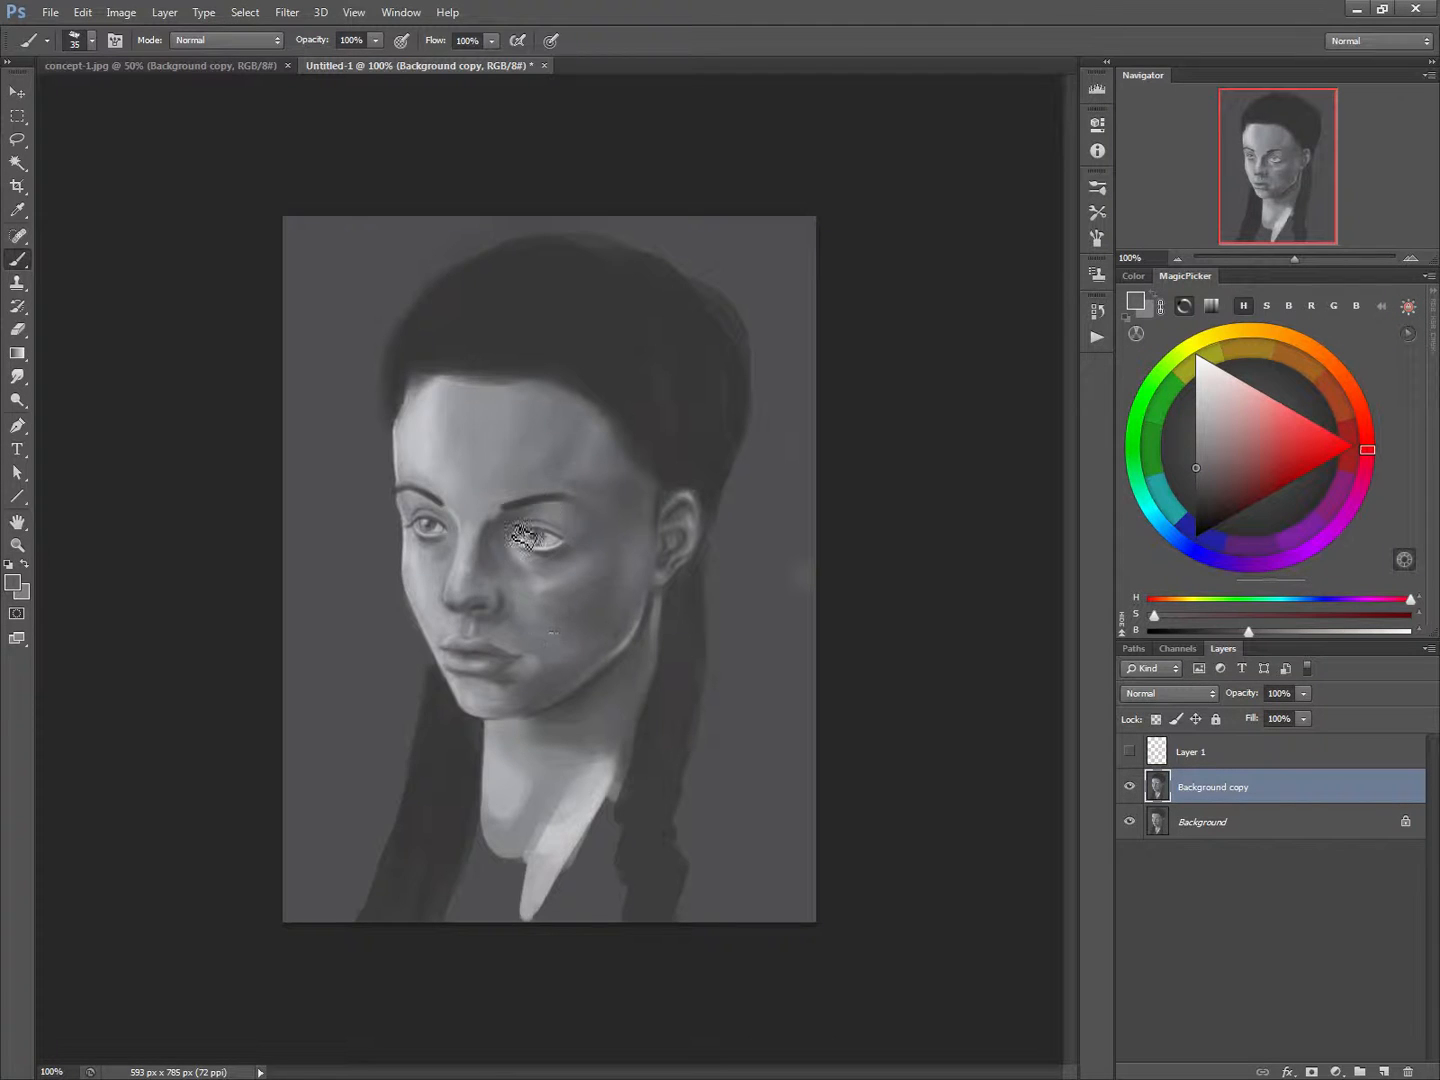
Retouch the shading beside the corner of the mouth with a darker sampled grey
alt+click(528, 668)
Show the Histogram and start a Levels adjustment on the Background copy layer with input black 50 and input white 206
click(1097, 90)
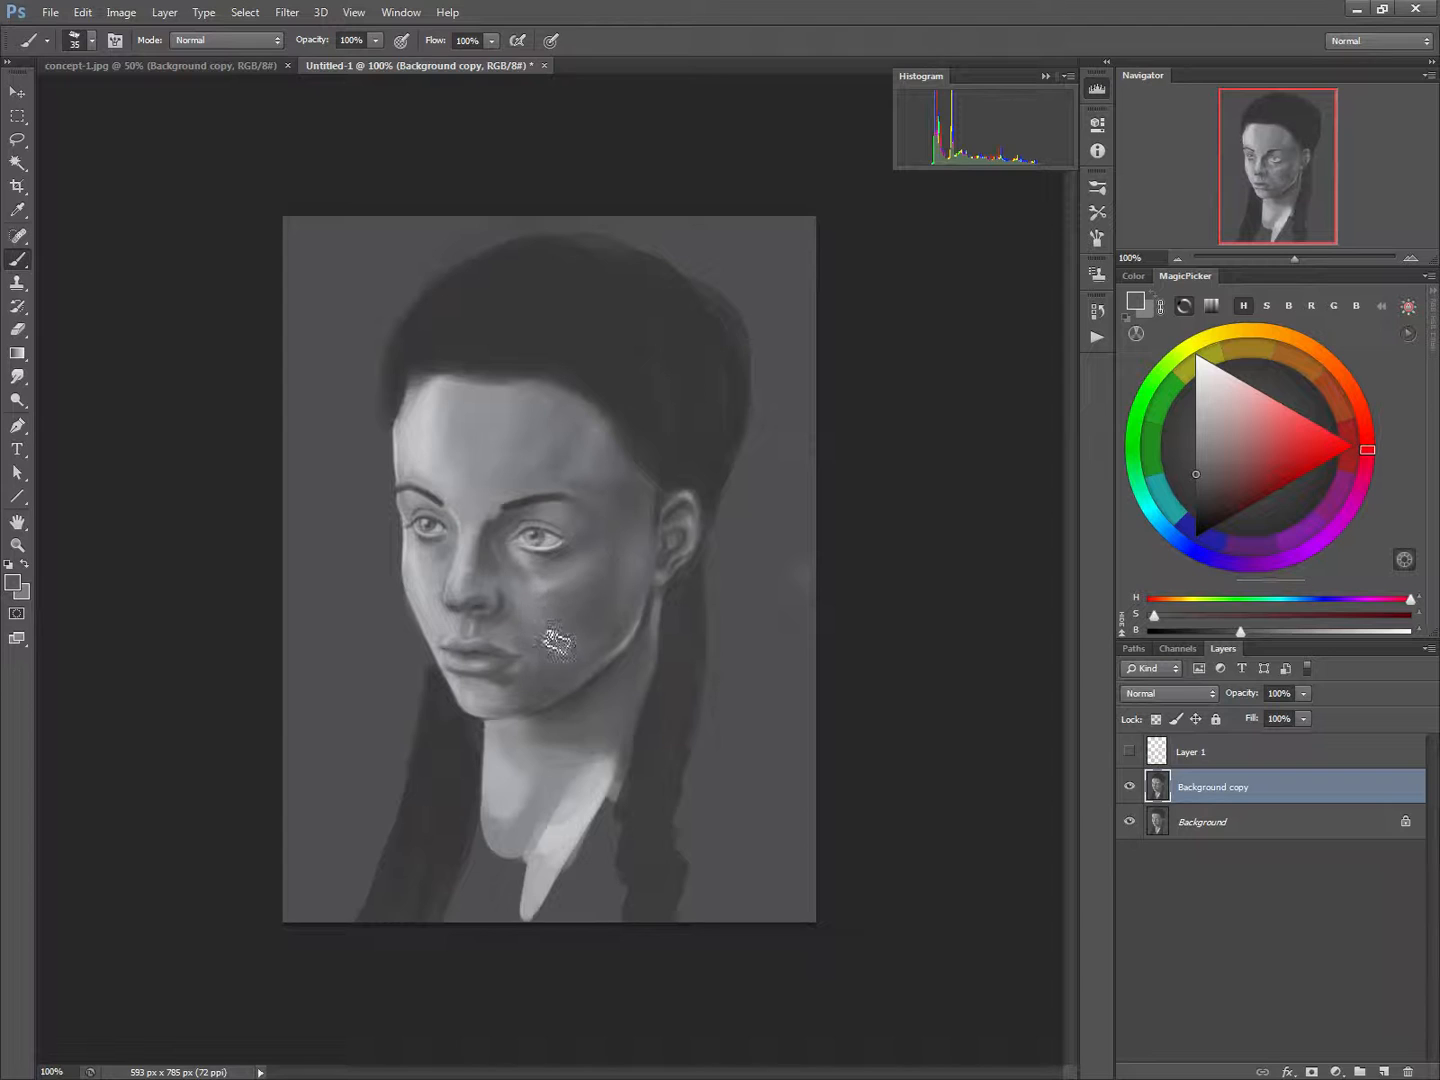
click(121, 12)
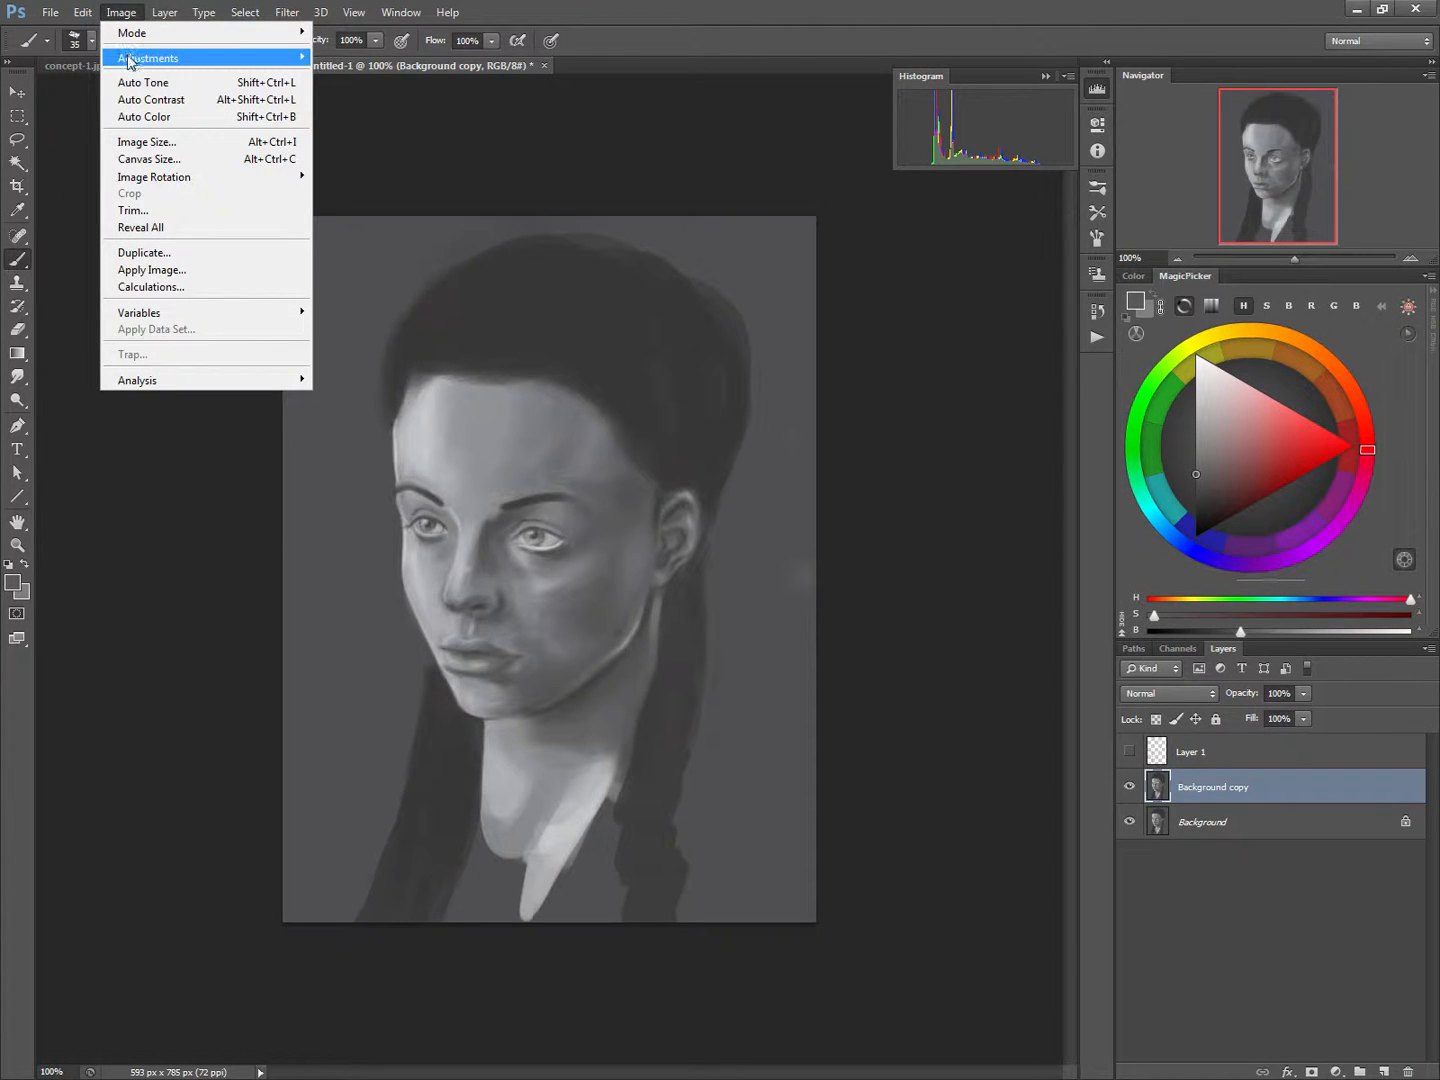
mouse_move(150, 58)
click(340, 73)
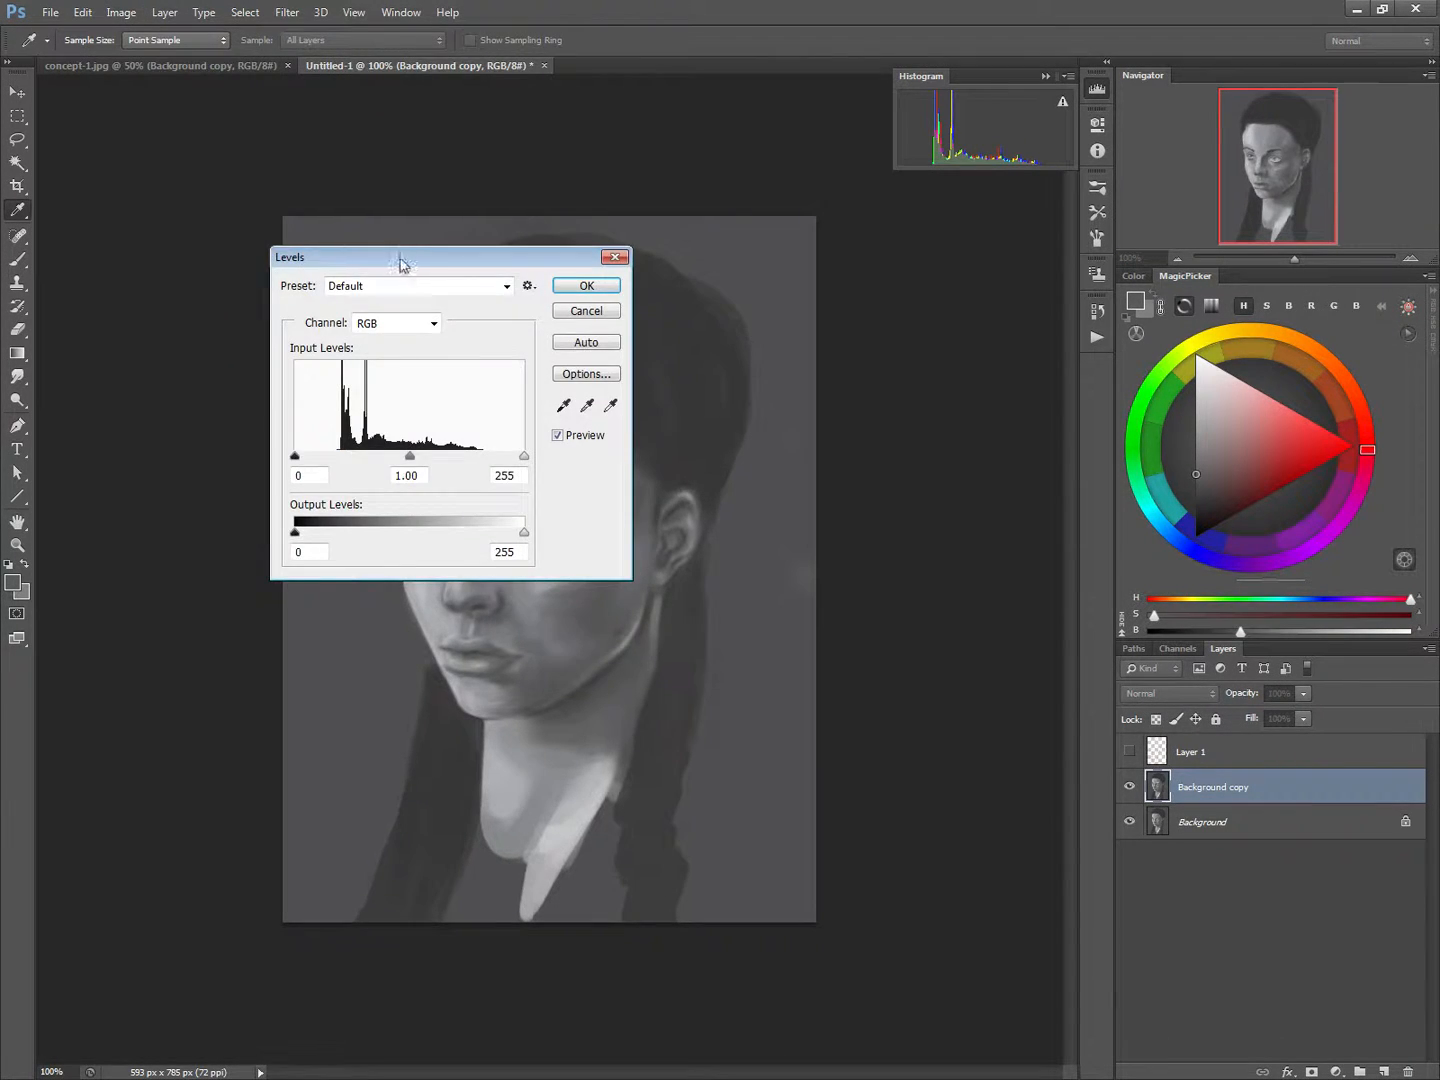
drag(402, 258, 865, 459)
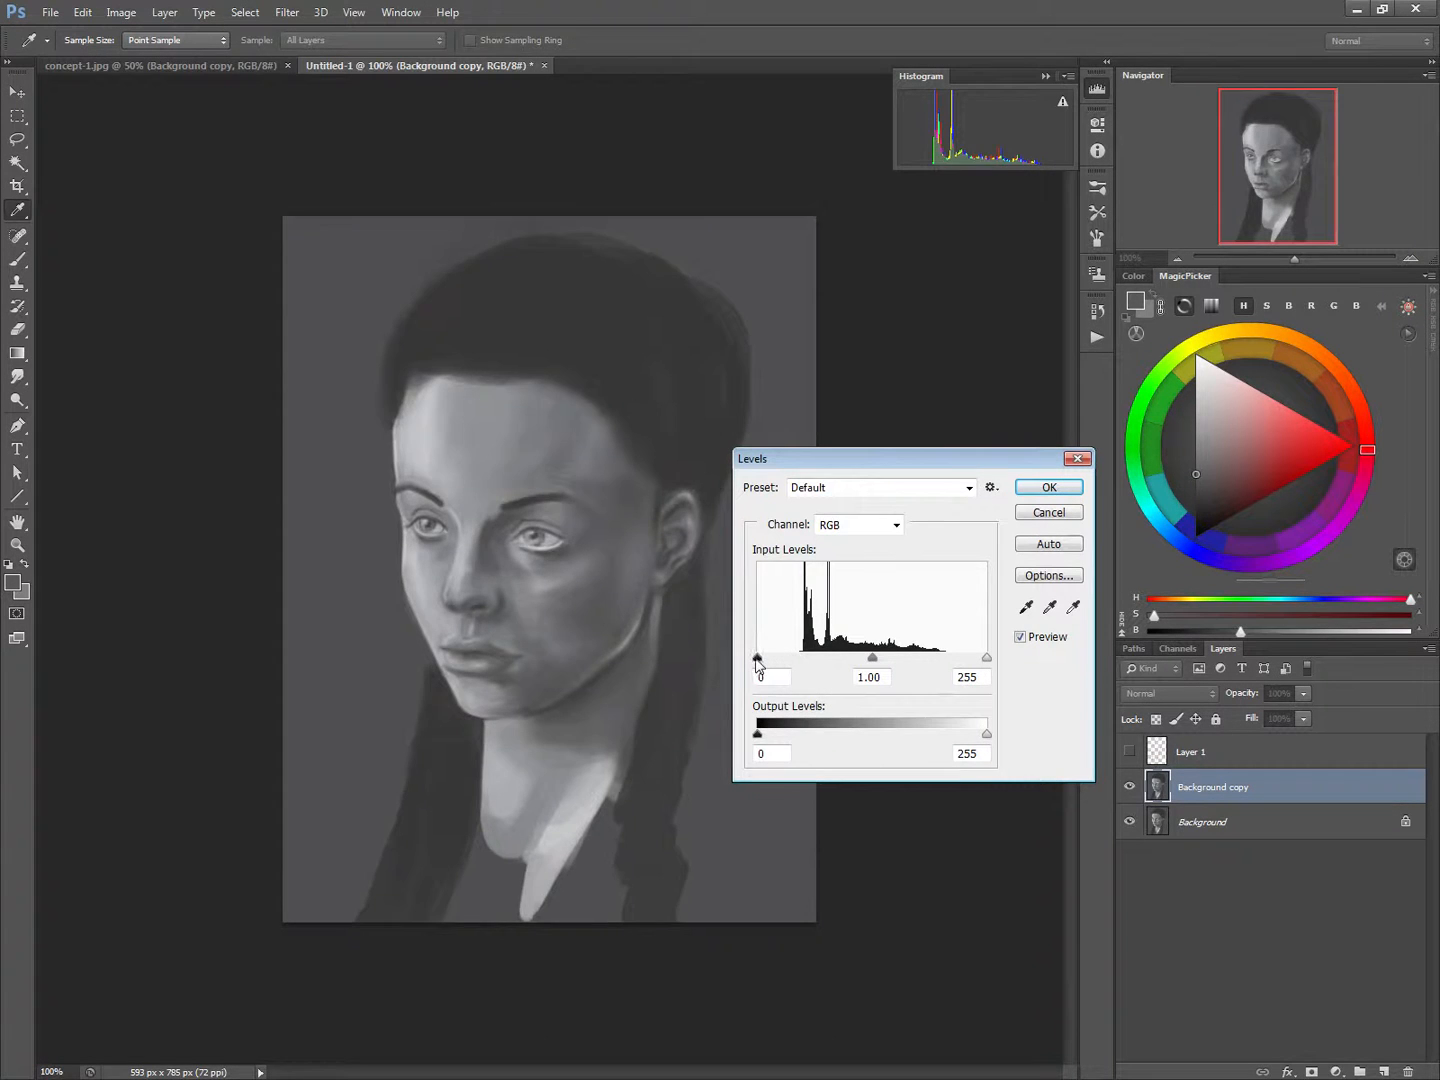
drag(757, 663, 803, 662)
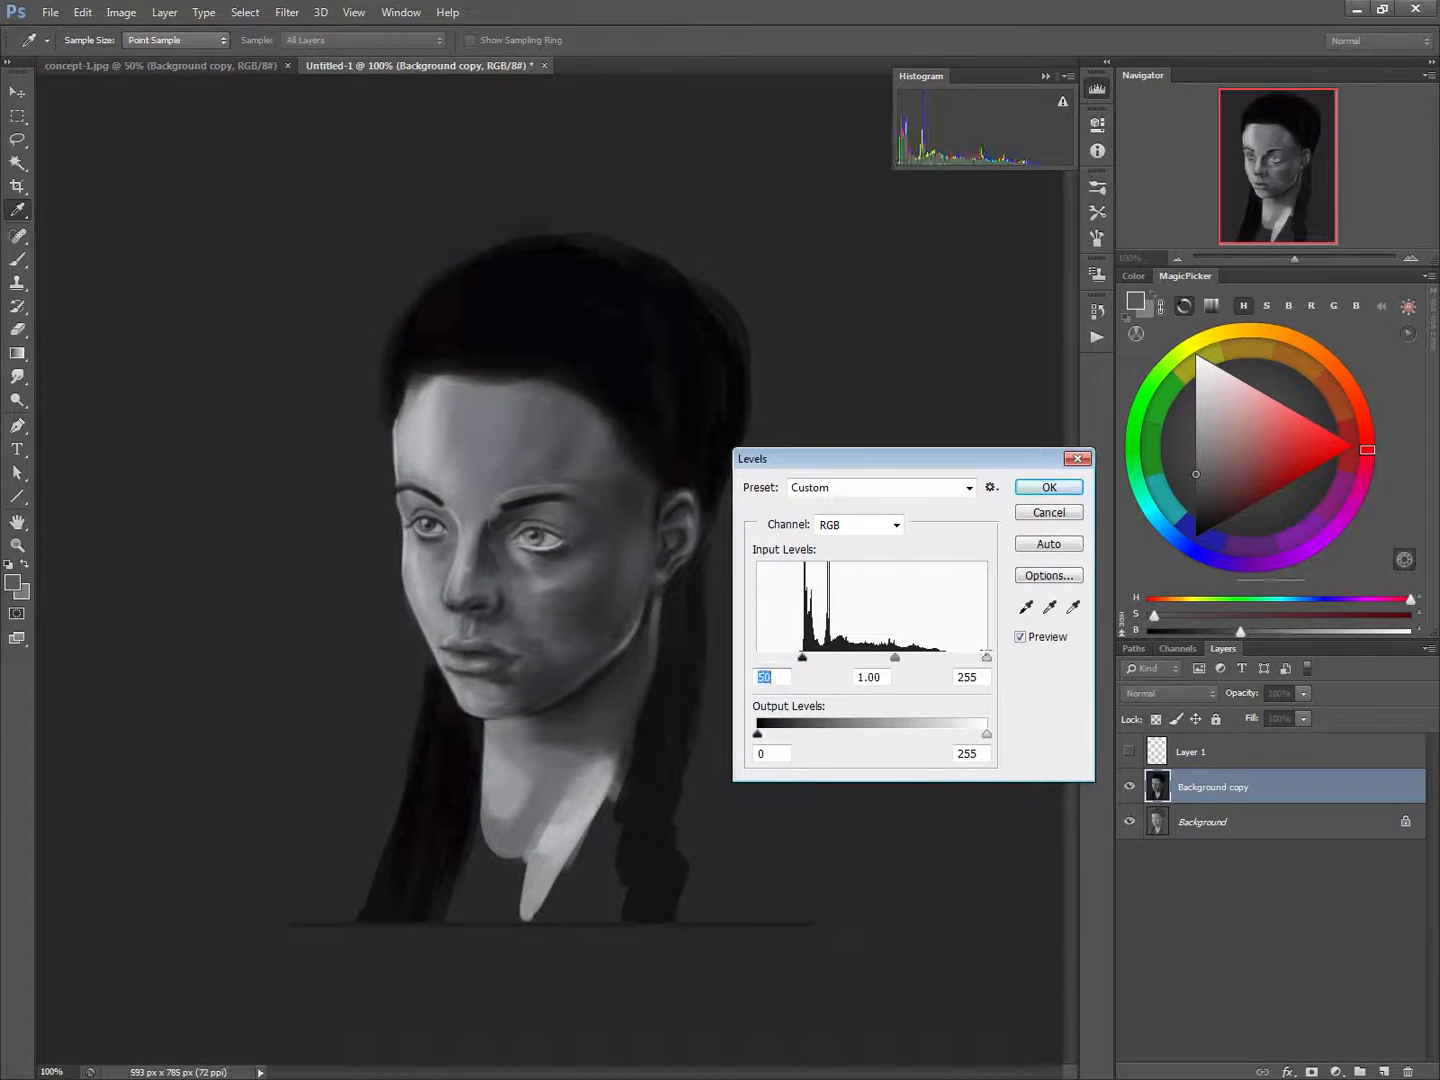
drag(987, 658, 943, 661)
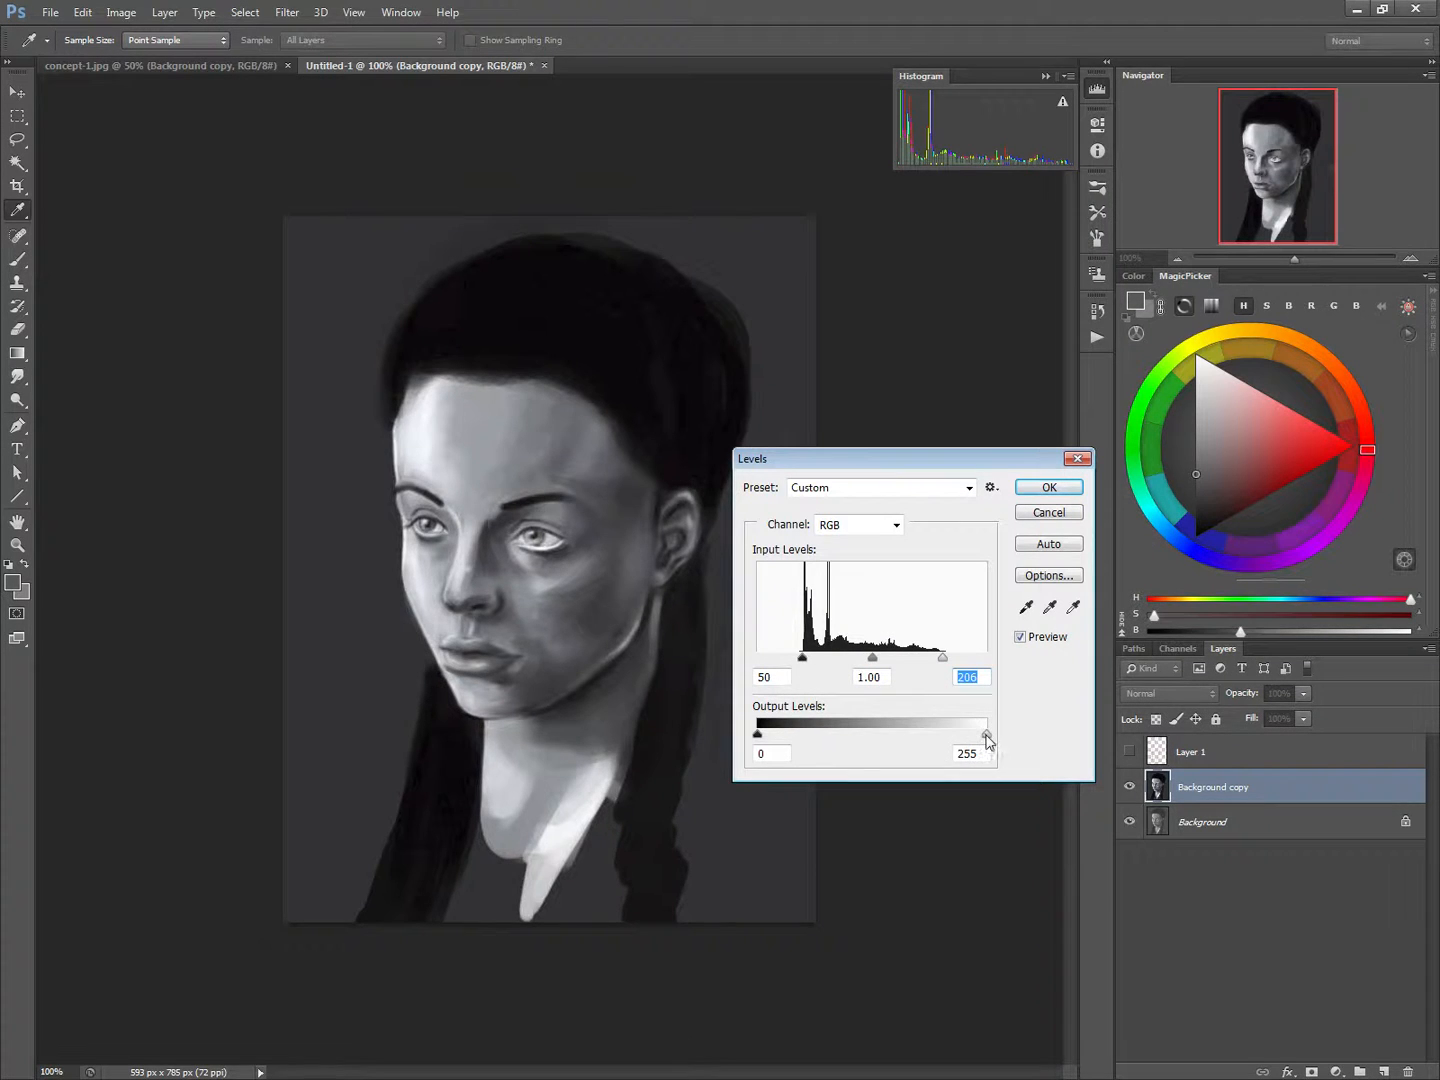
Limit the output levels to about 22 for black and 235 for white, and apply the Levels adjustment
drag(987, 735, 968, 737)
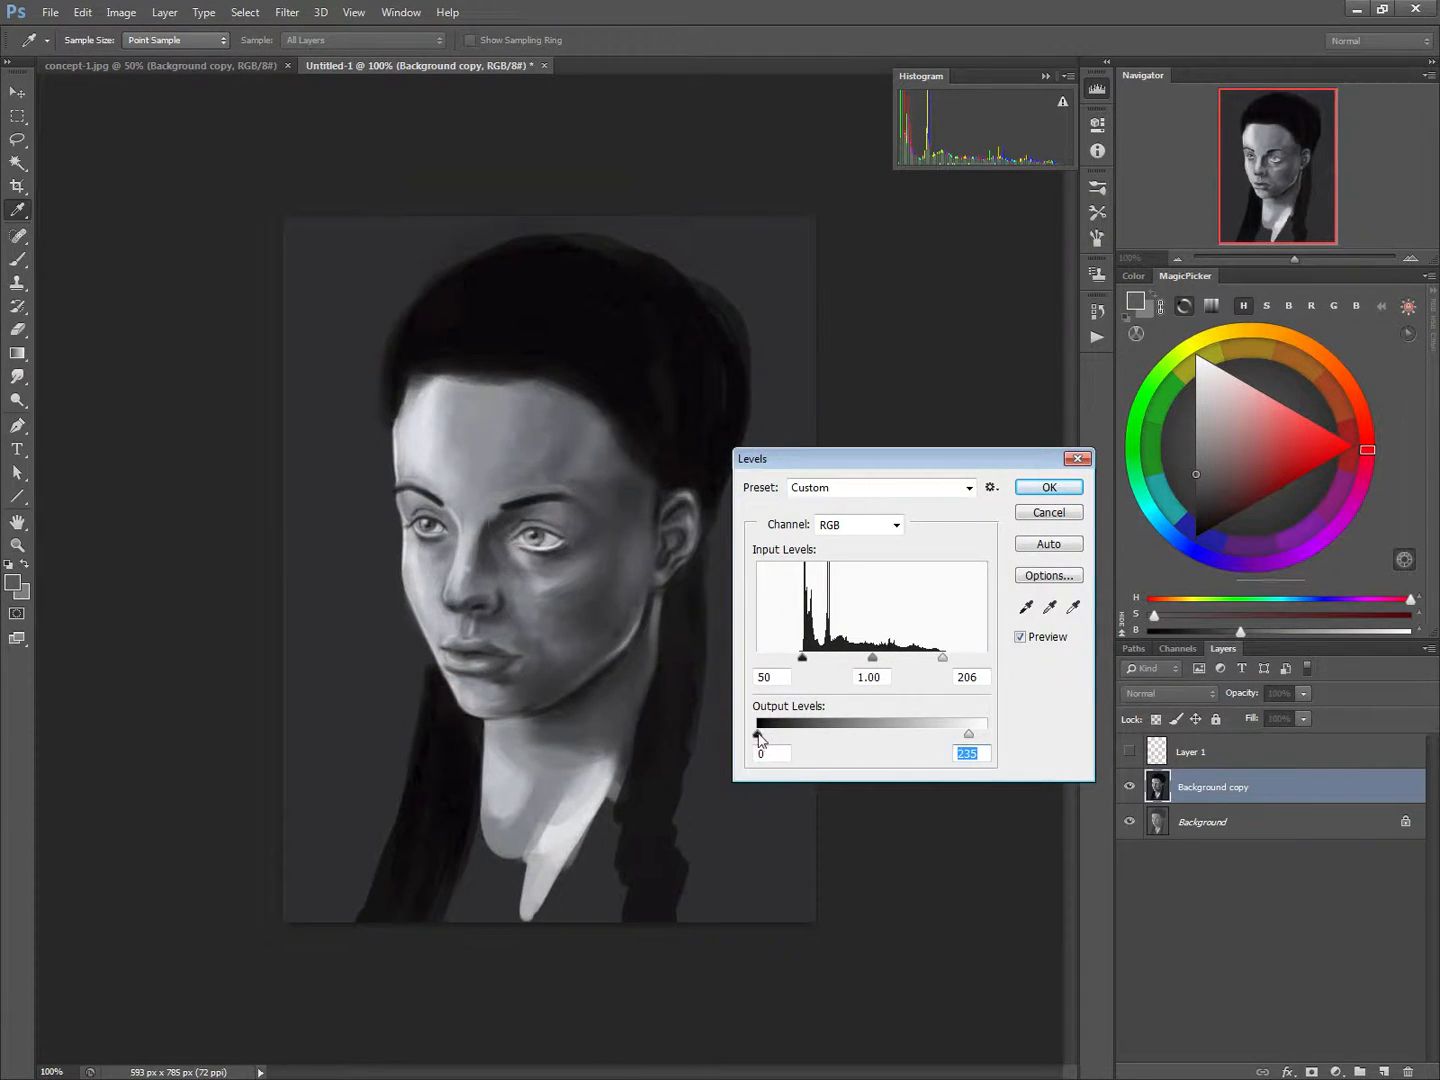
drag(758, 736, 777, 740)
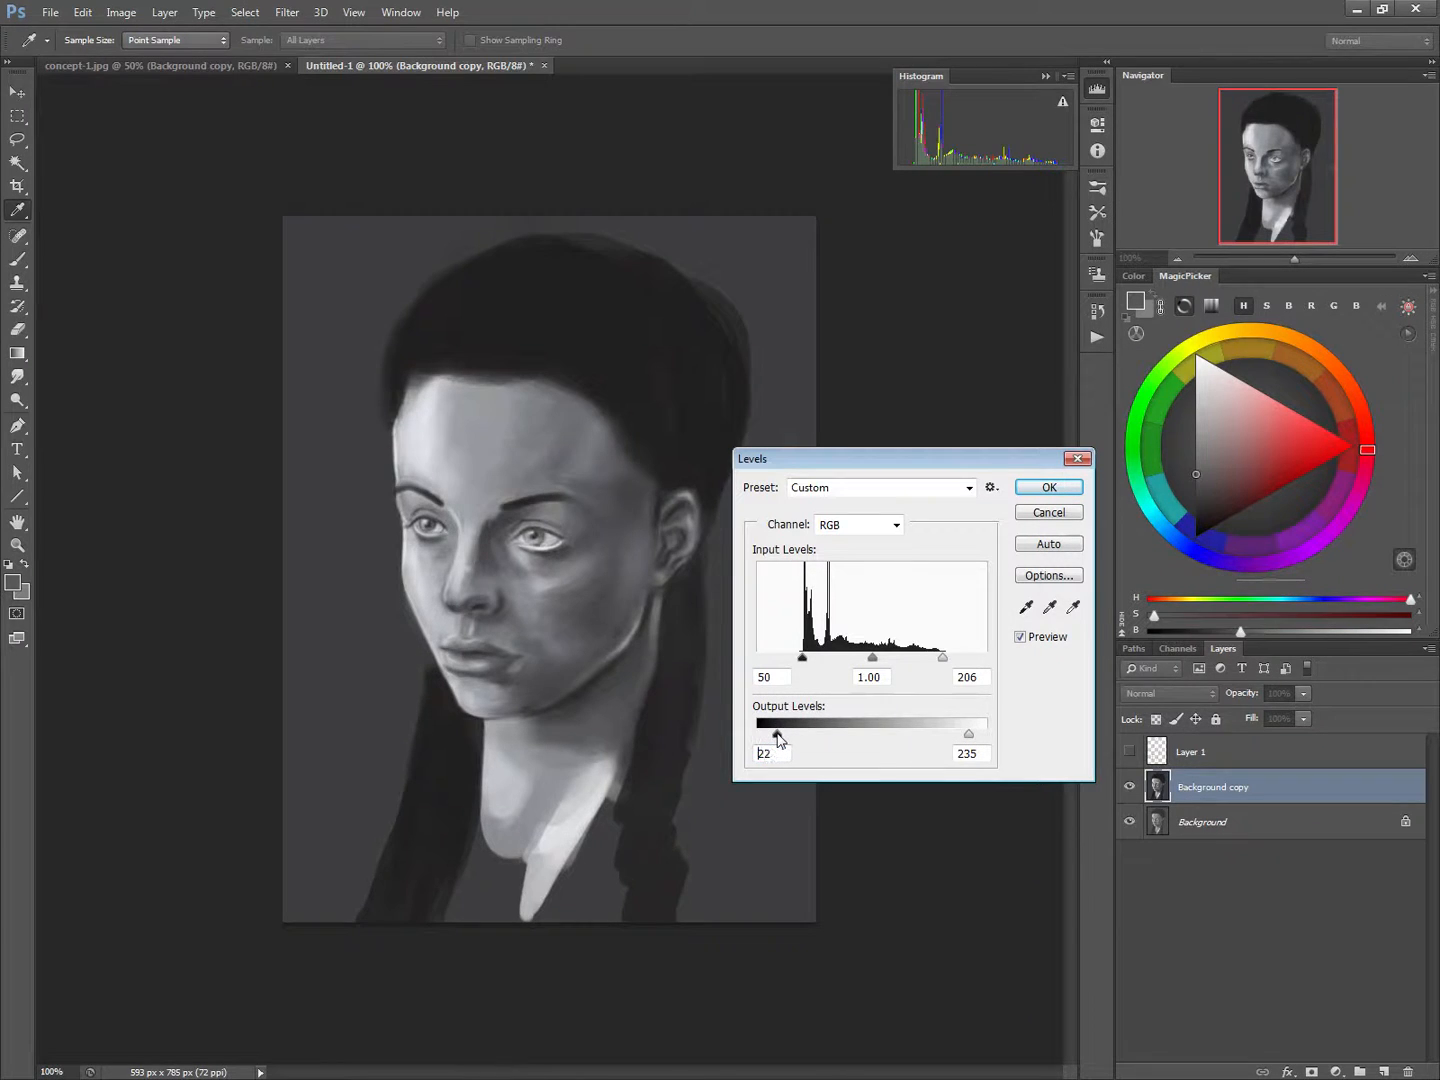
drag(777, 734, 776, 734)
click(1030, 488)
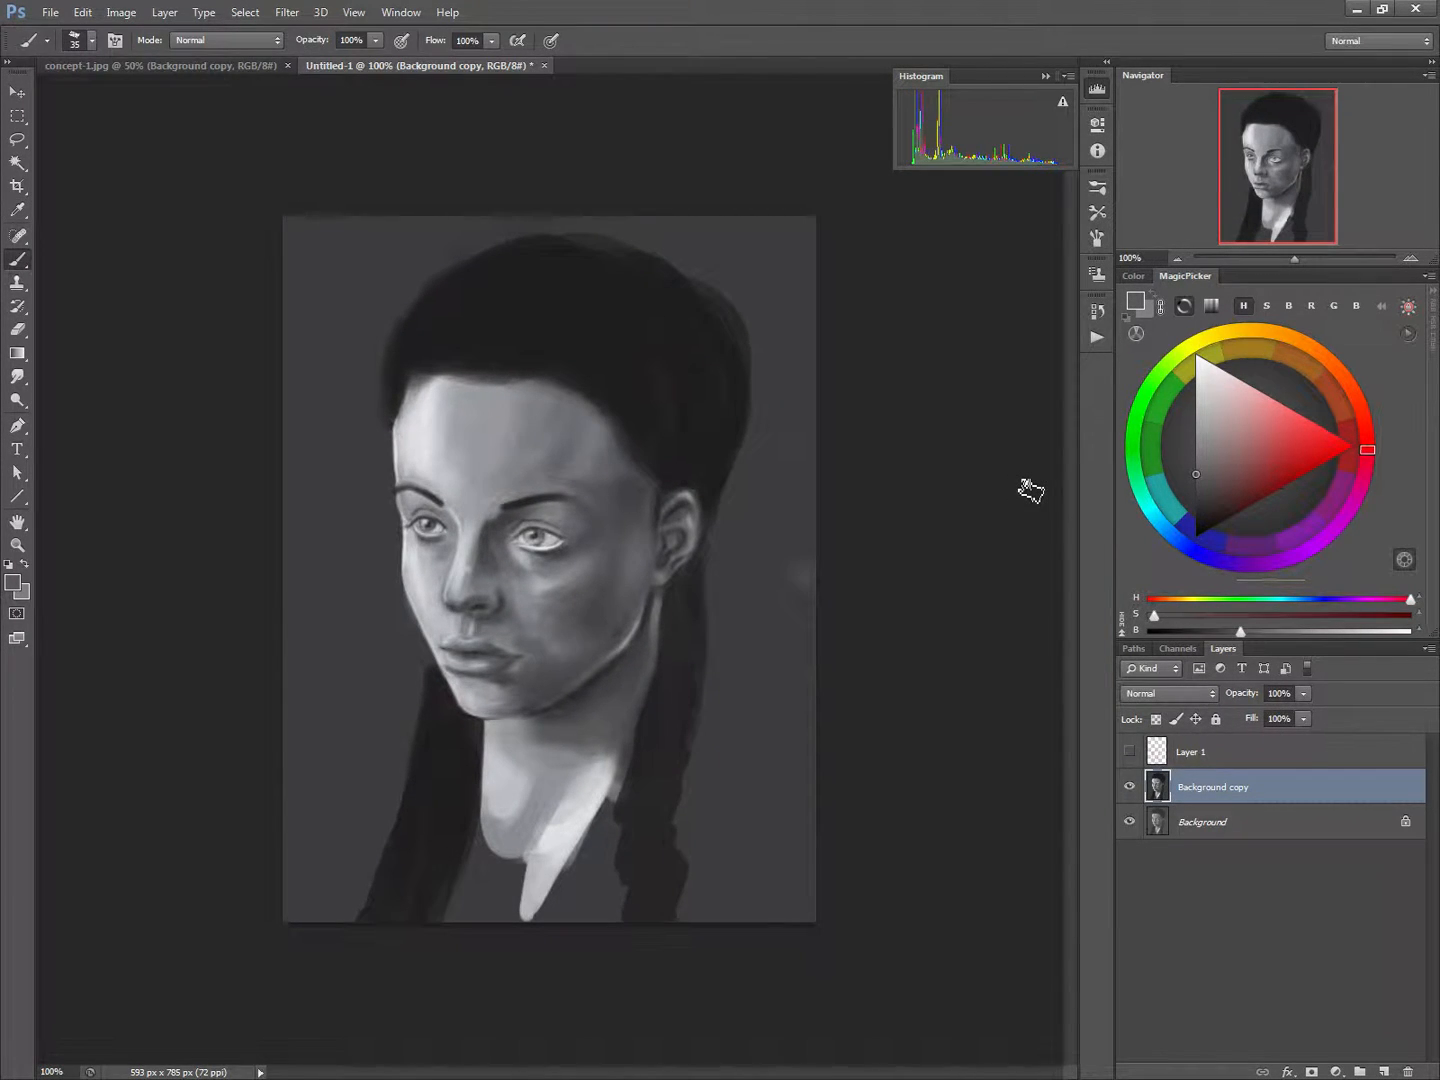
Compare the Levels result with the original painting by toggling the Background copy layer's visibility
click(1129, 788)
click(1129, 788)
click(1129, 788)
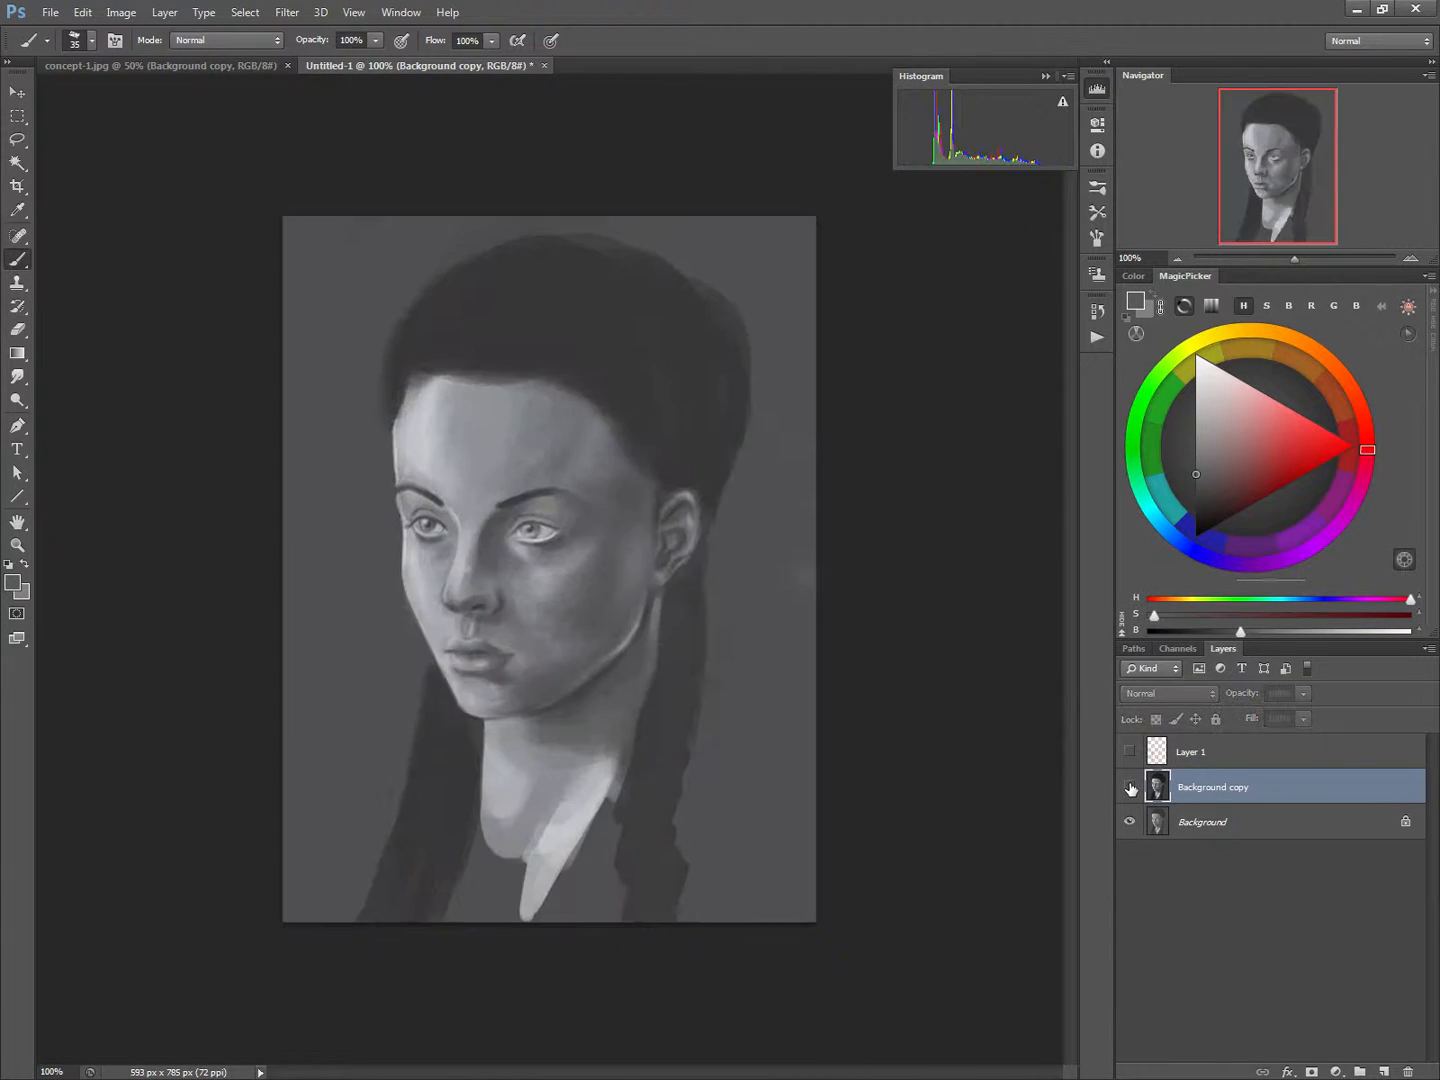
click(1129, 788)
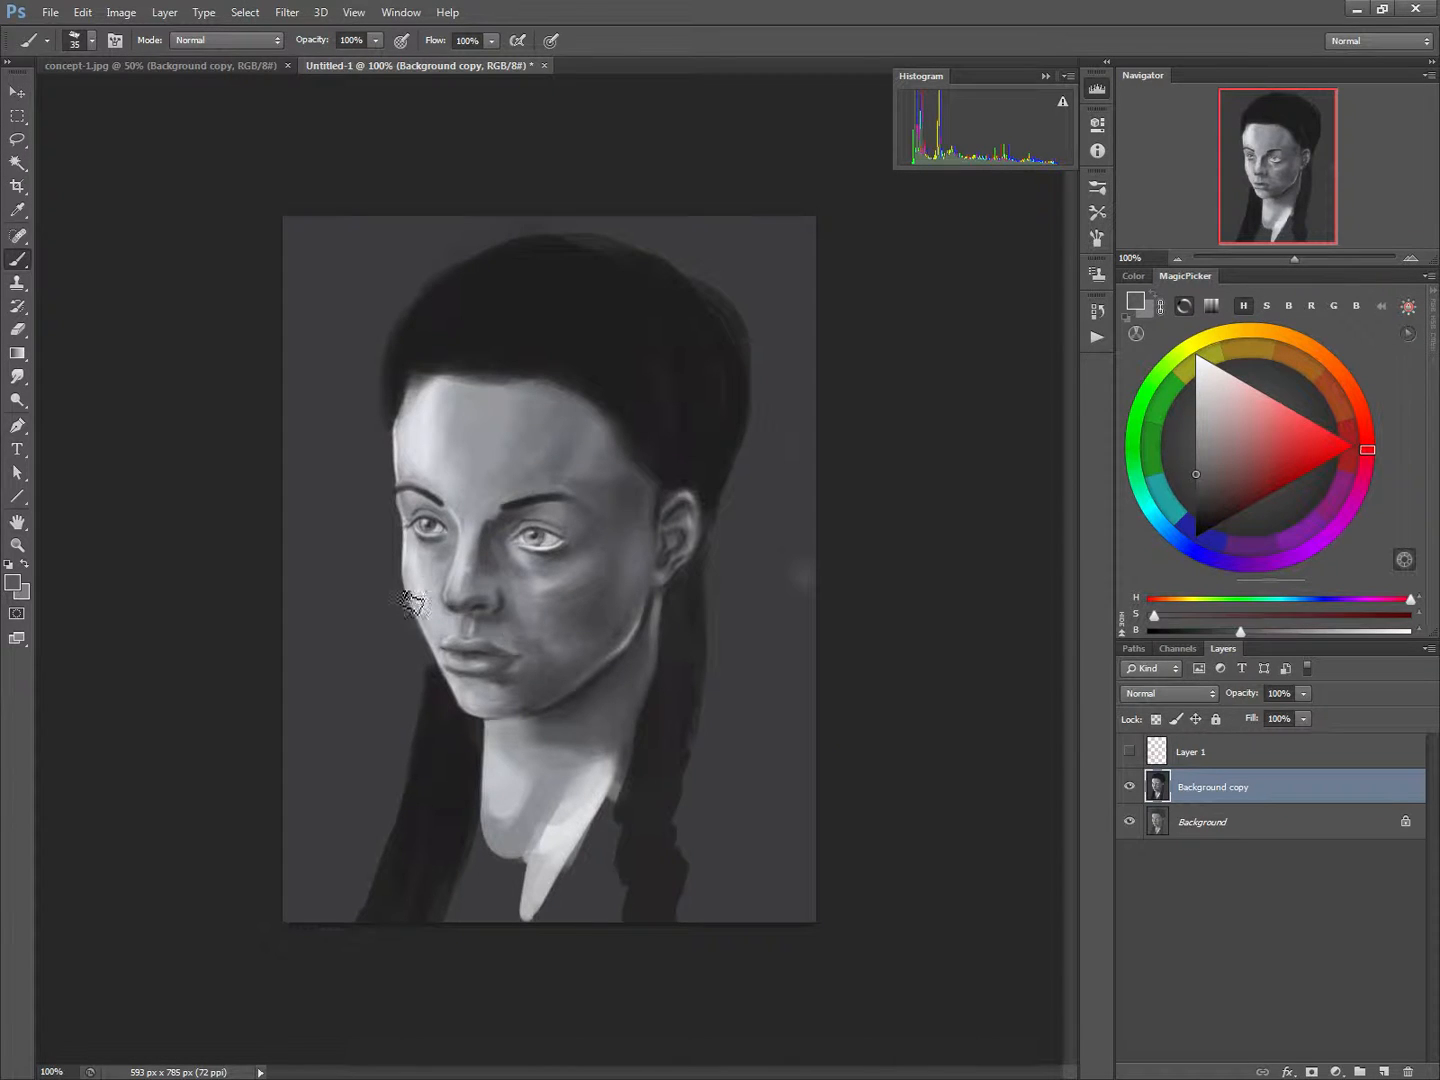
Paint a highlight down the nose bridge with a 9 px brush in a light tone sampled from the forehead
alt+click(433, 429)
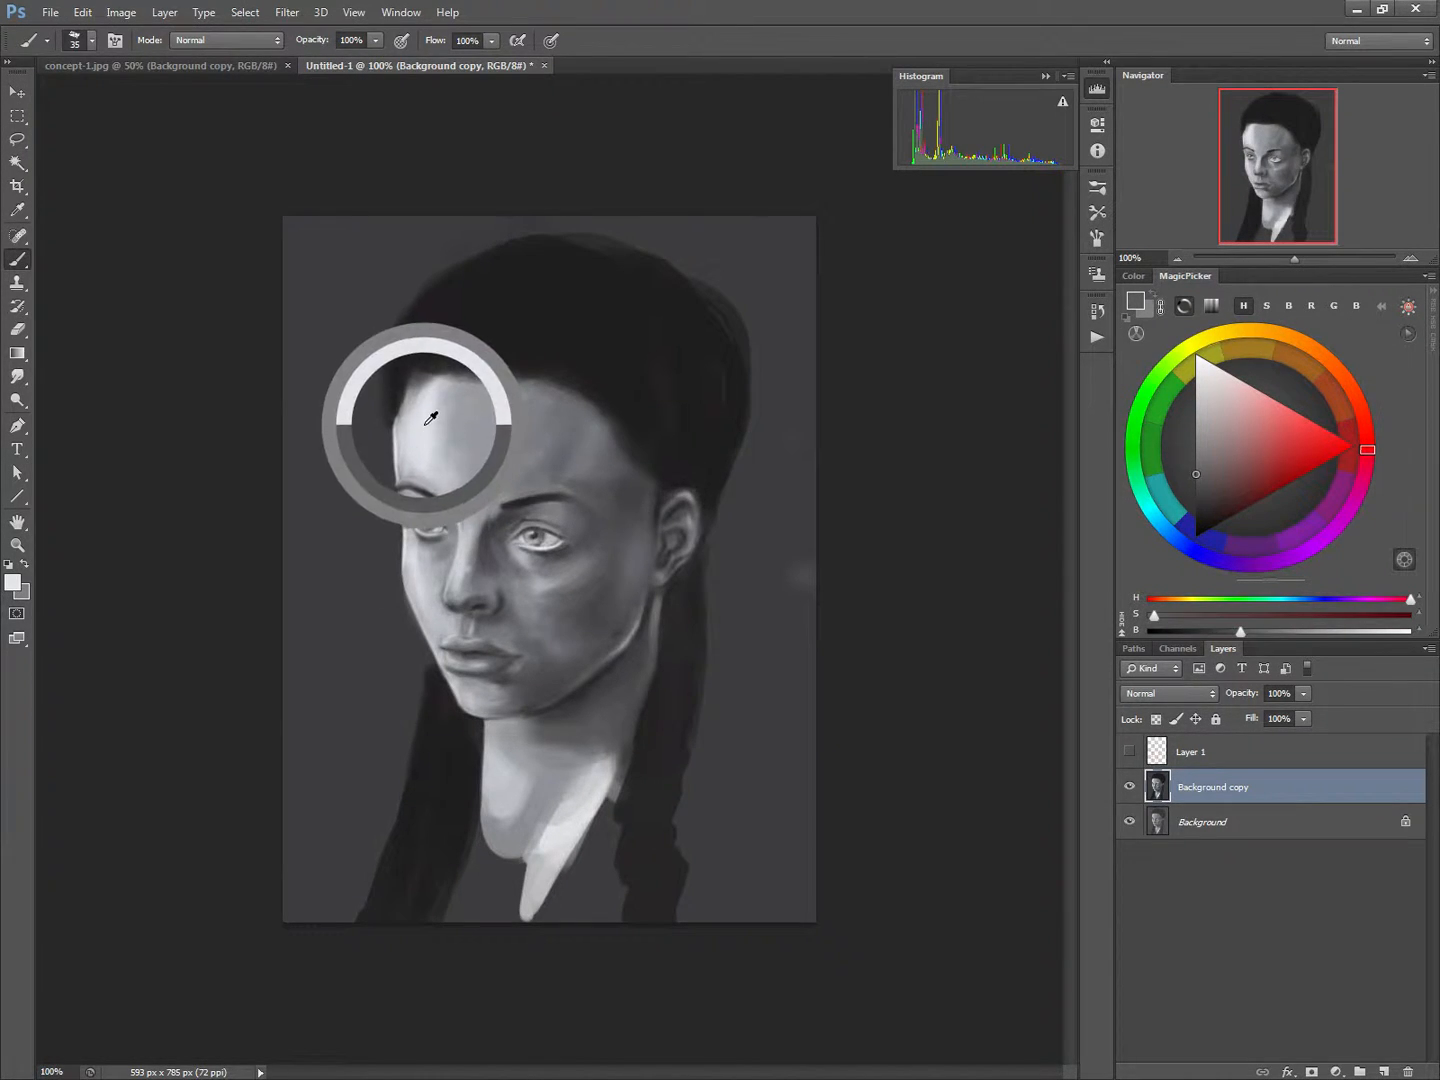
key(bracketleft)
key(bracketleft)
key(bracketleft)
key(bracketleft)
key(bracketleft)
key(bracketleft)
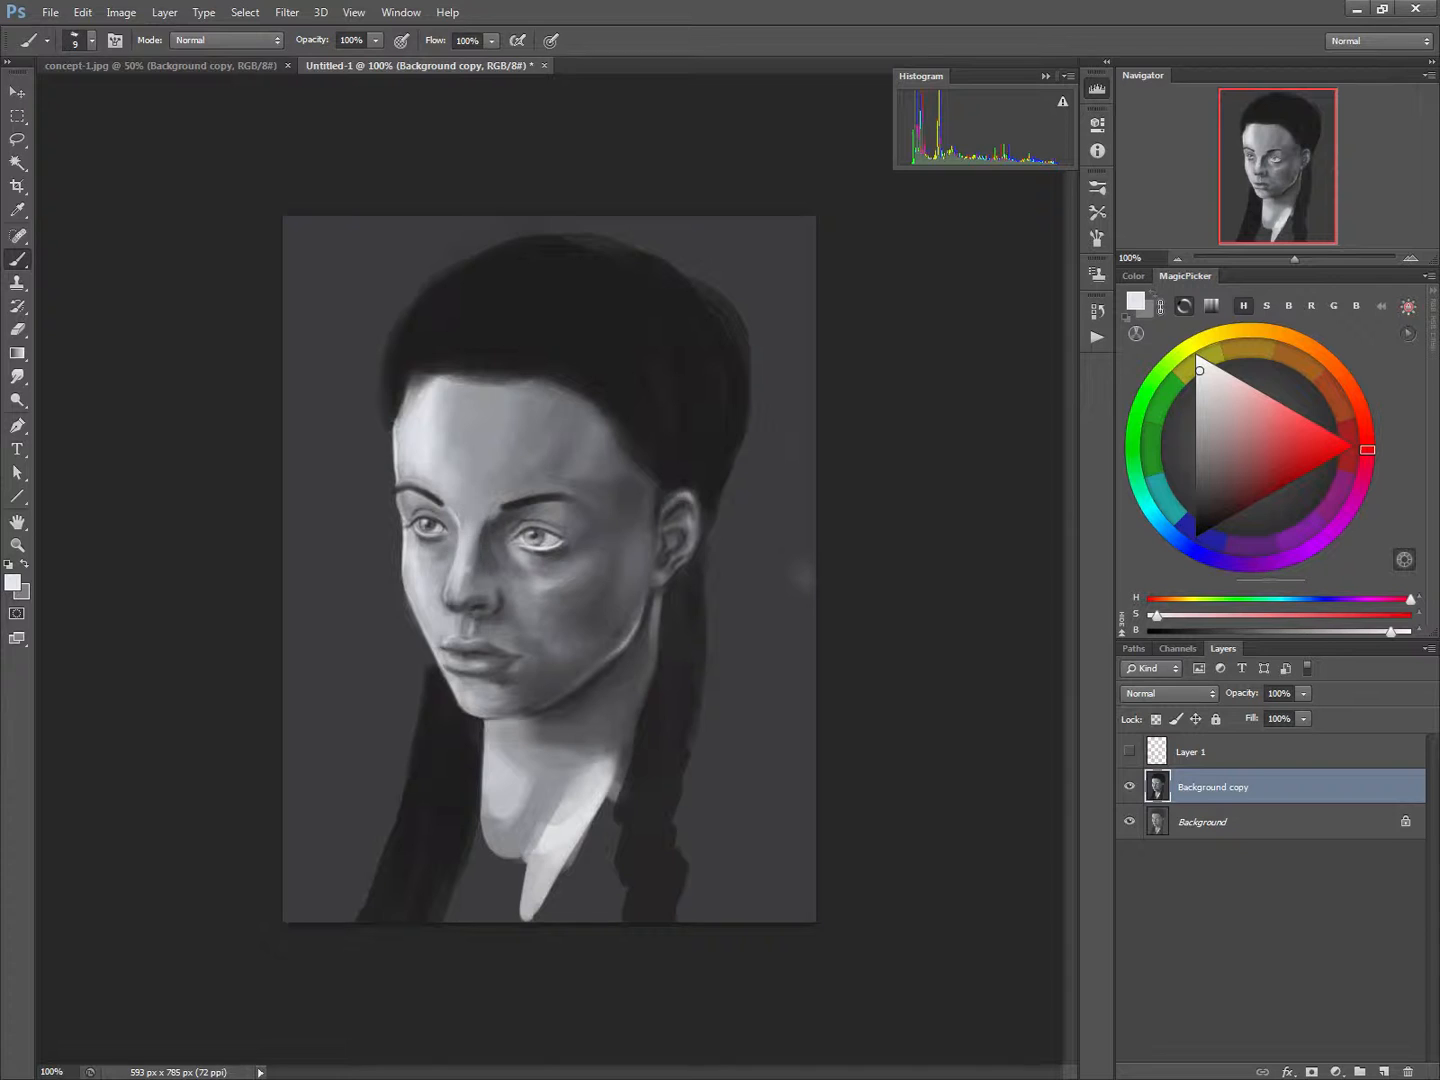
drag(469, 563, 459, 602)
Shade the shadowed side of the nose with dark greys sampled nearby, enlarging the brush to 15 px
alt+click(484, 542)
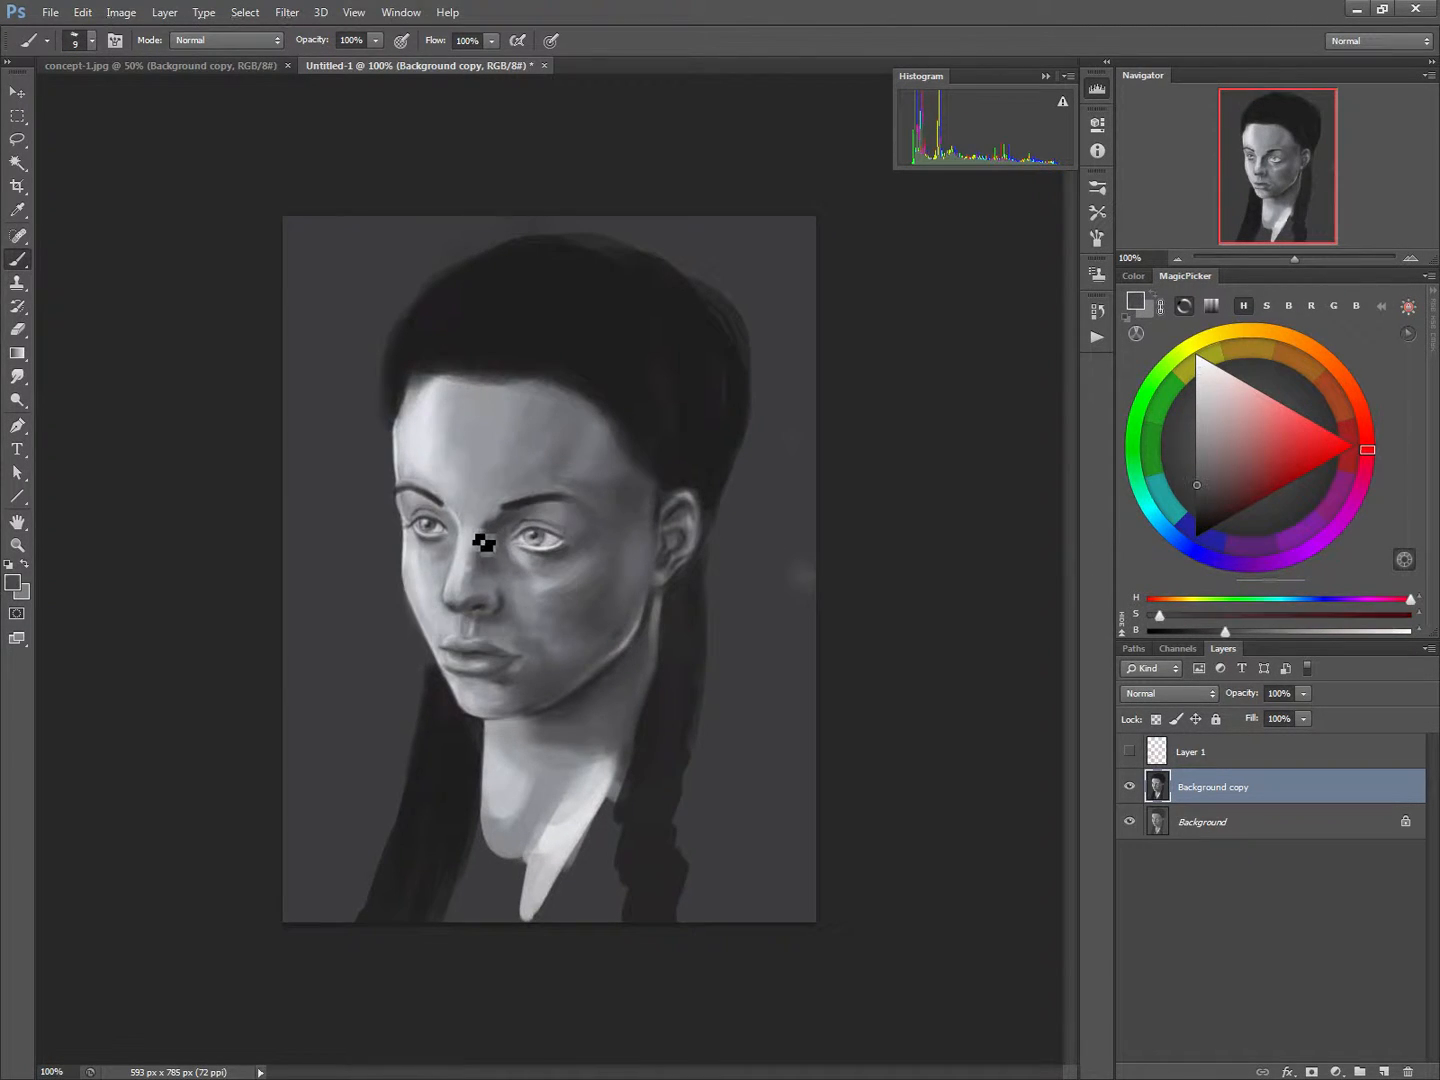
mouse_move(480, 566)
mouse_down()
mouse_move(473, 603)
mouse_move(482, 533)
mouse_move(470, 593)
mouse_move(488, 568)
mouse_up()
key(bracketright)
key(bracketright)
key(bracketright)
key(bracketleft)
alt+click(483, 564)
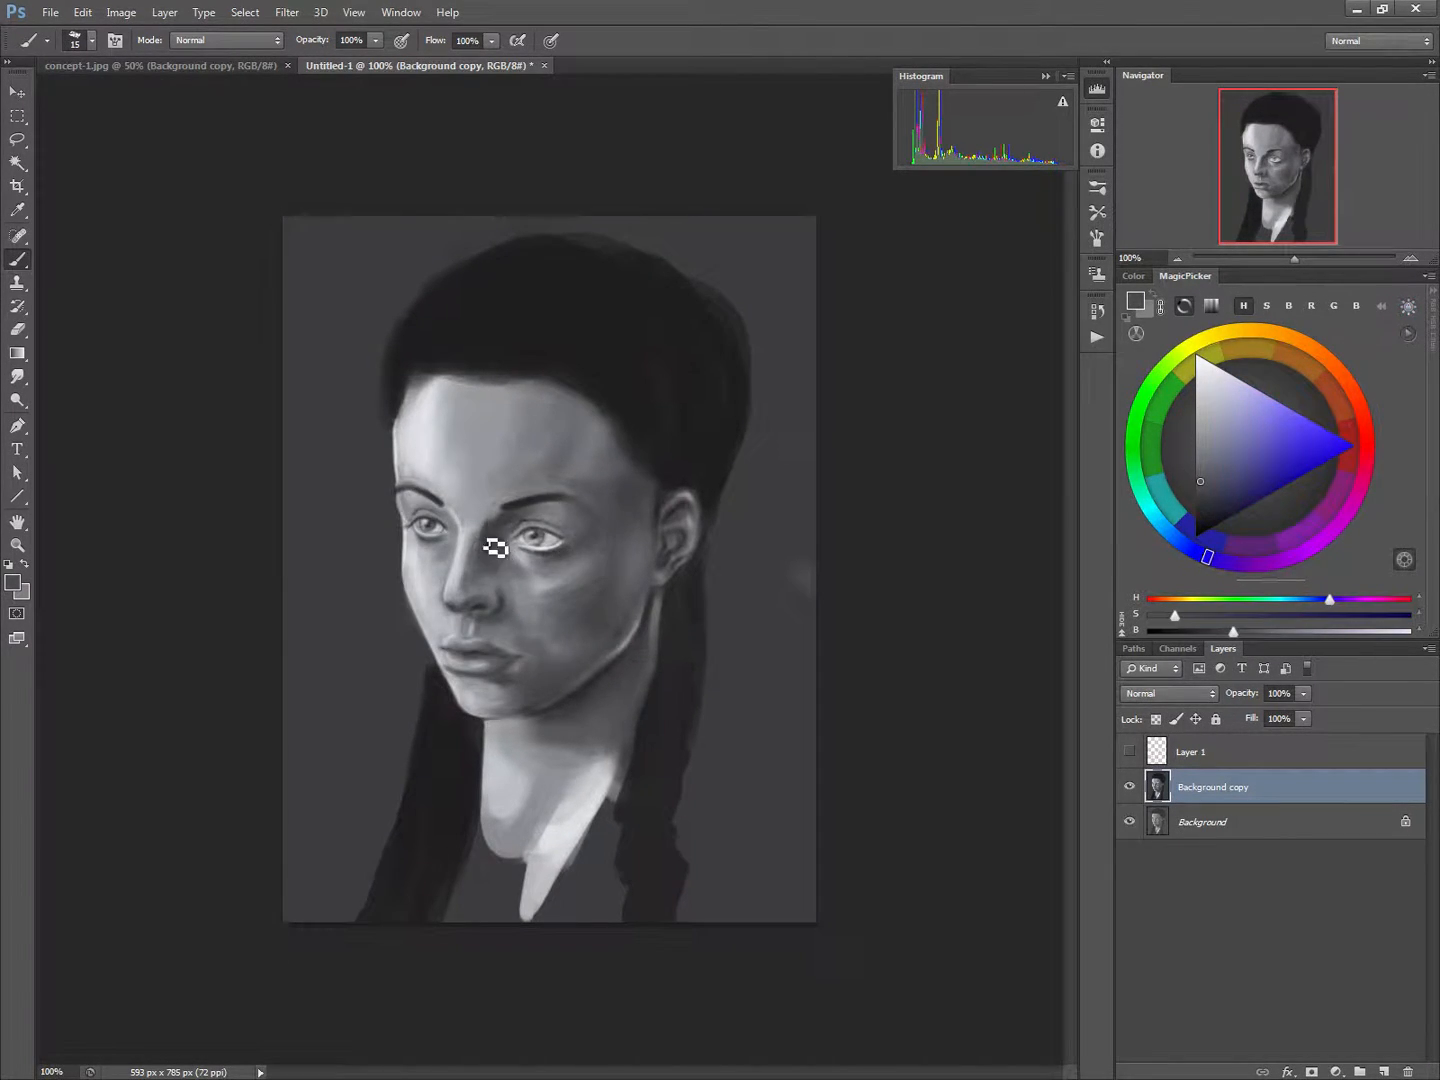
Blend the forehead shading above the shadow-side eyebrow with sampled mid greys and a 25 px brush
alt+click(482, 505)
key(bracketright)
key(bracketright)
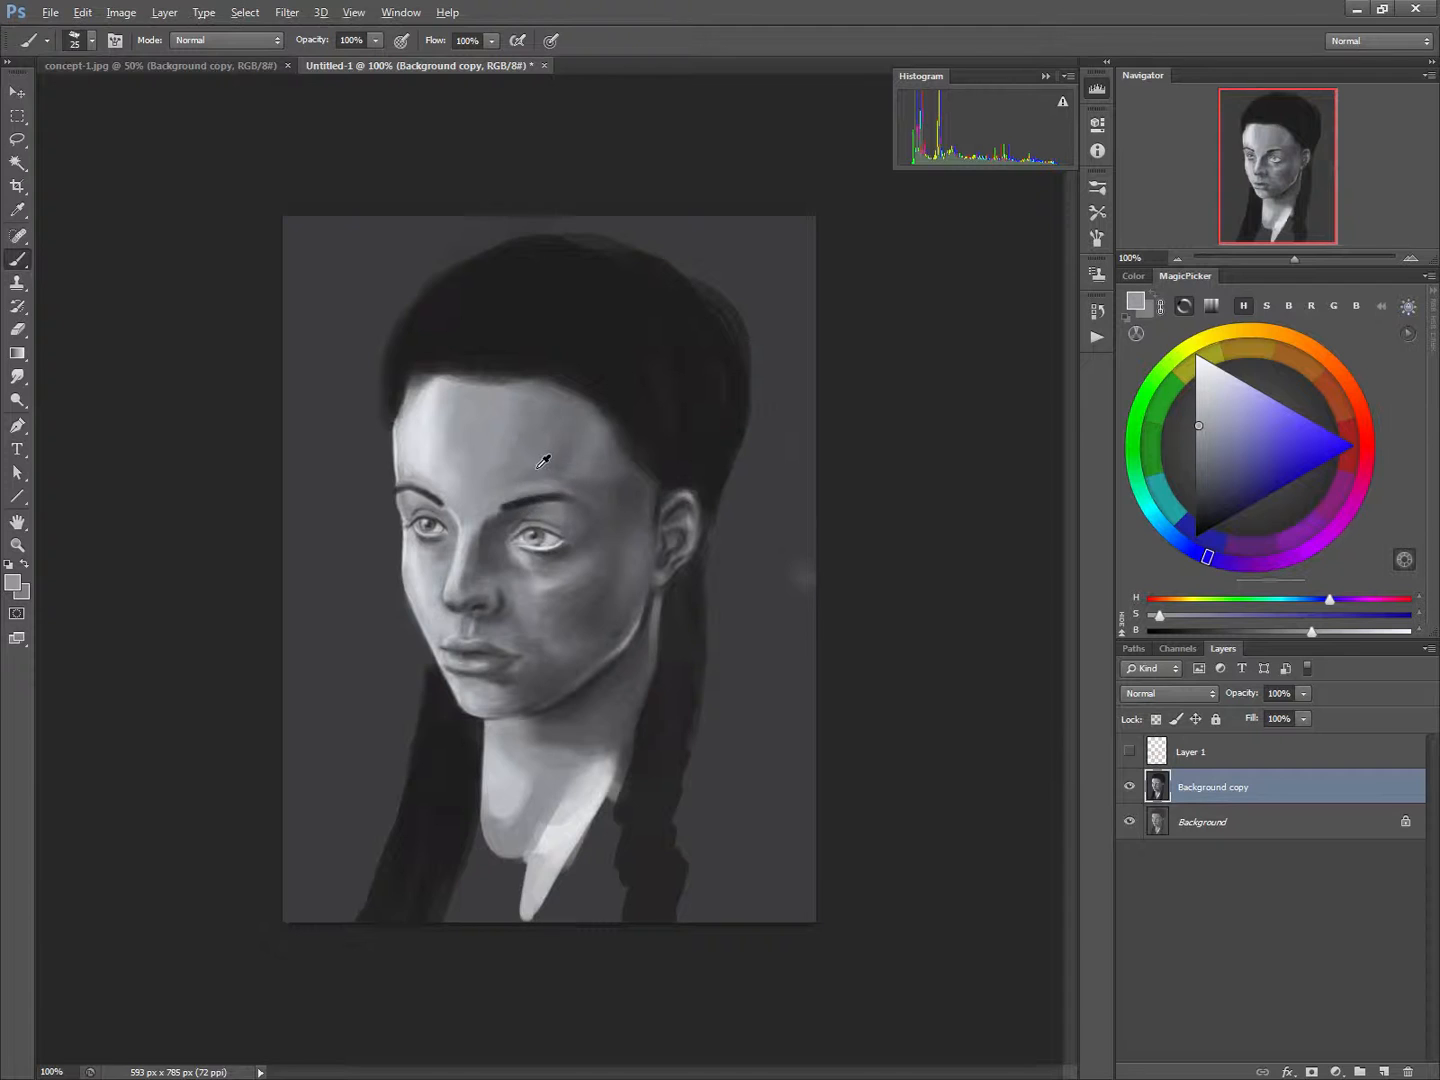
alt+click(530, 497)
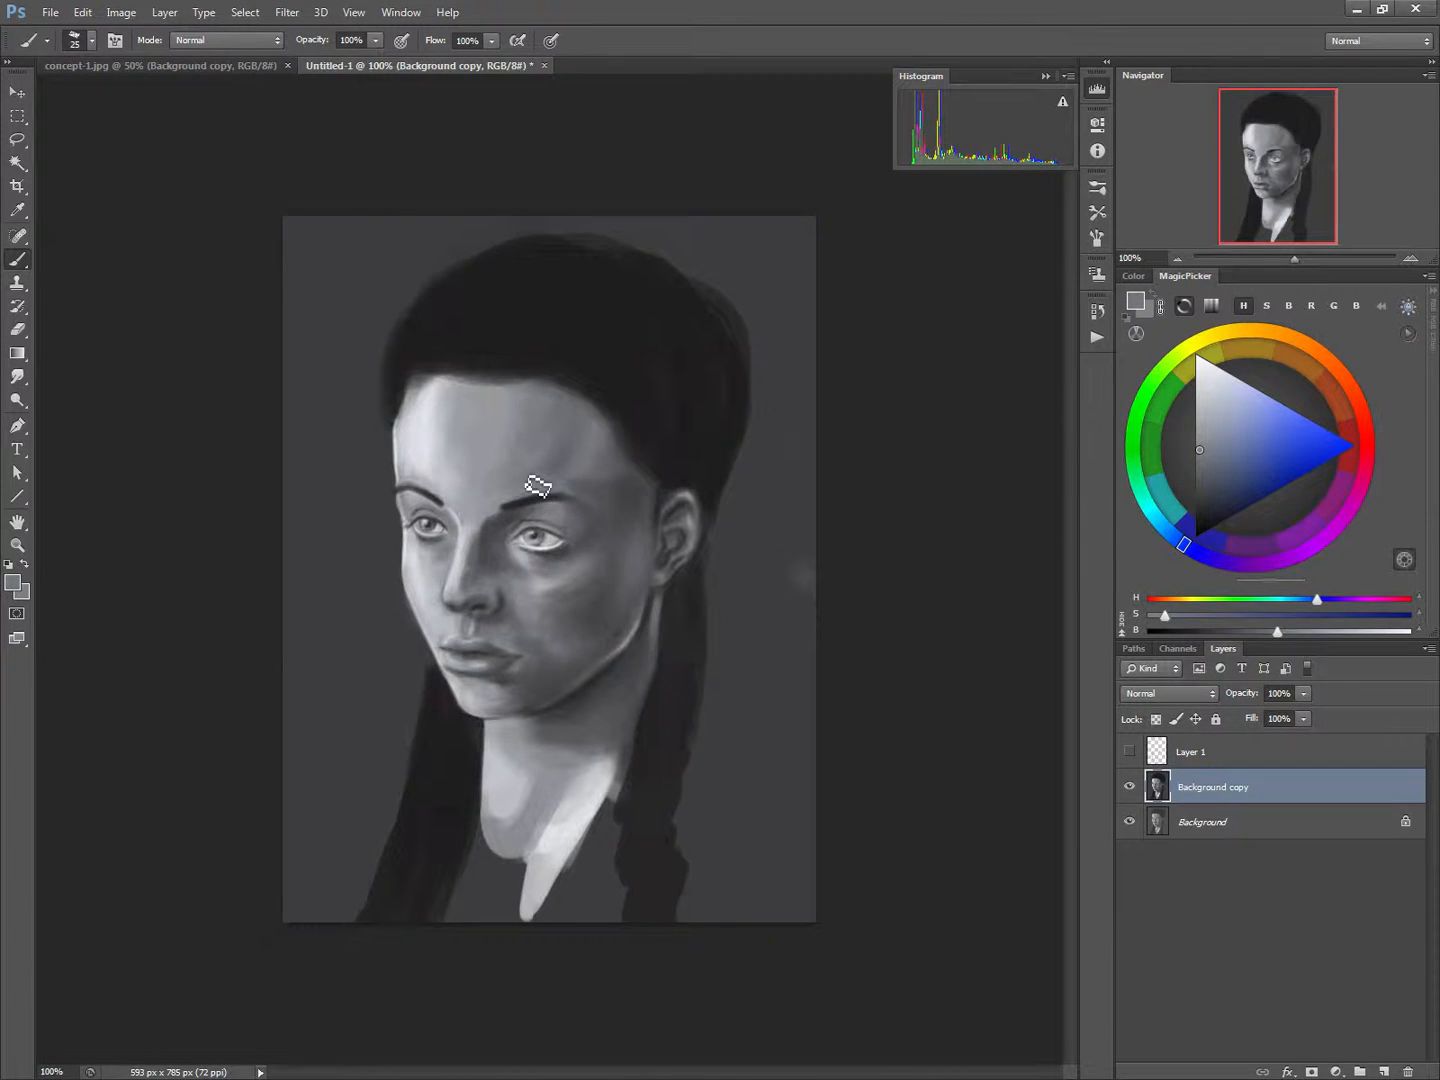
alt+click(586, 483)
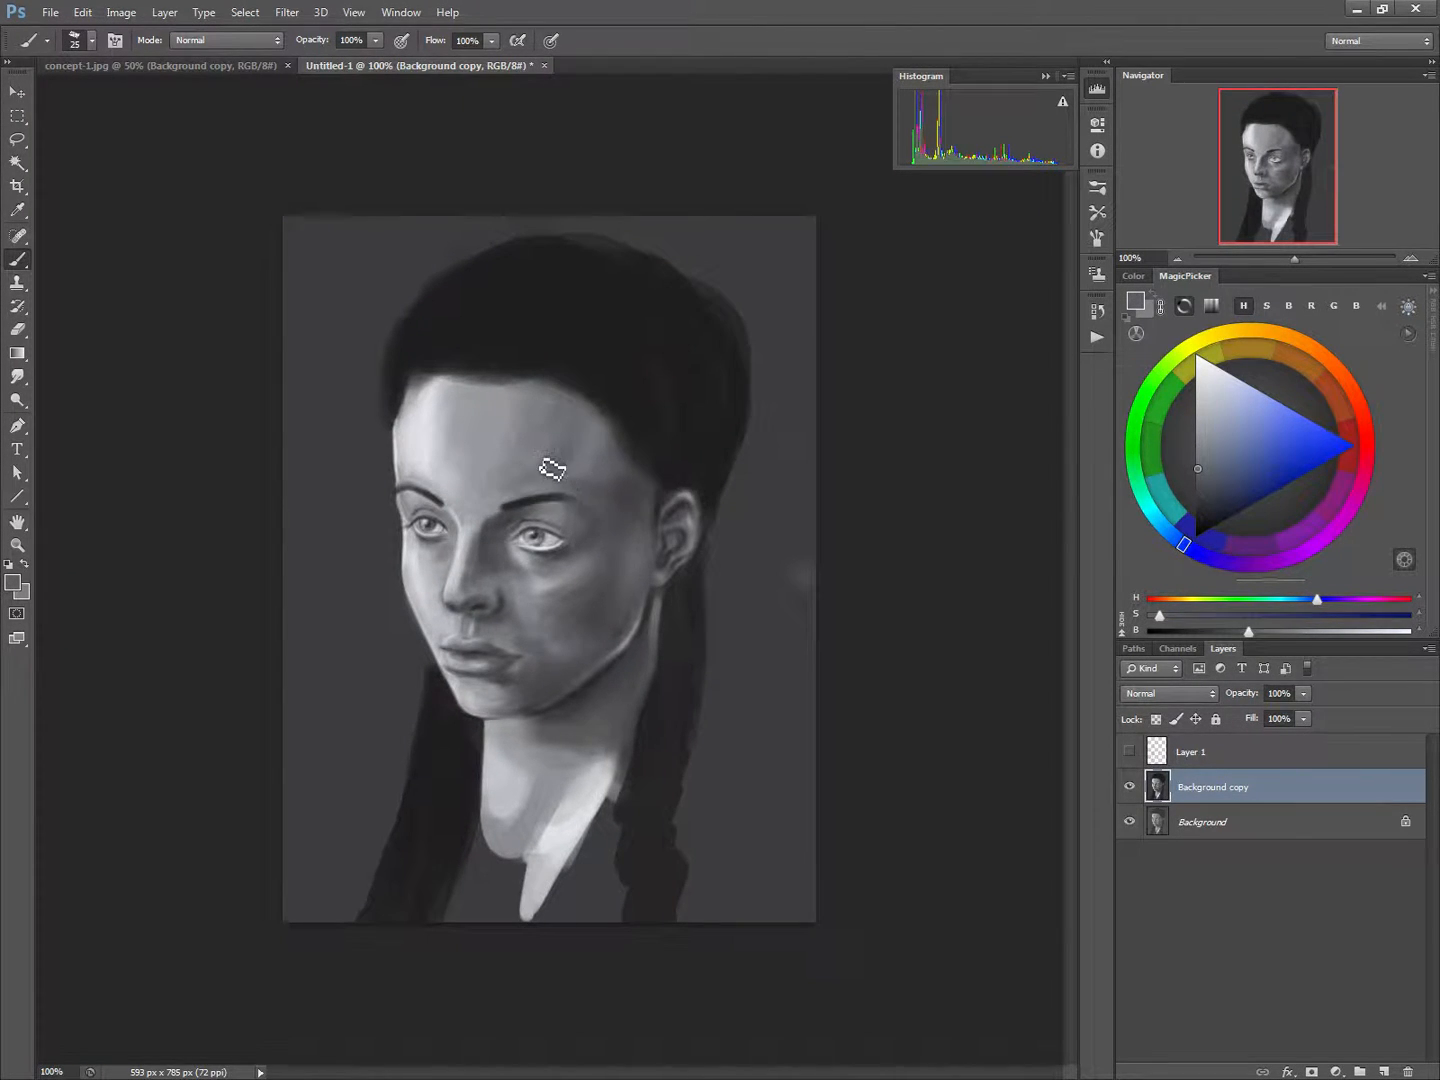
alt+click(522, 474)
Smooth the transition from the forehead into the shaded temple with sampled greys and a 30 px brush
key(])
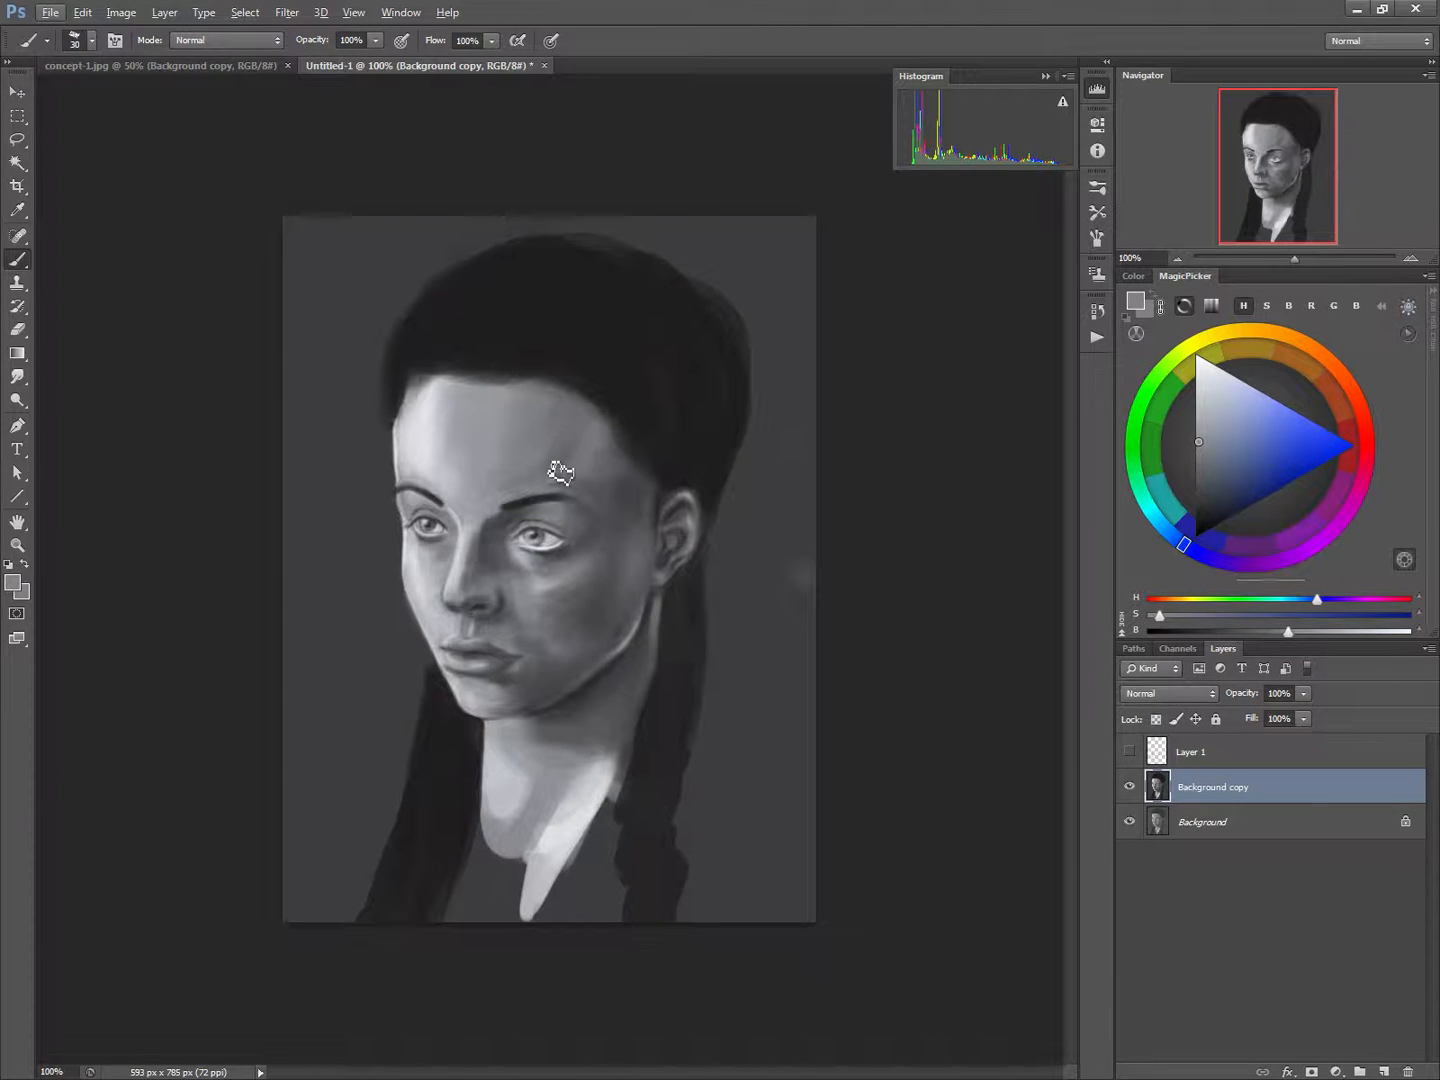
alt+click(567, 456)
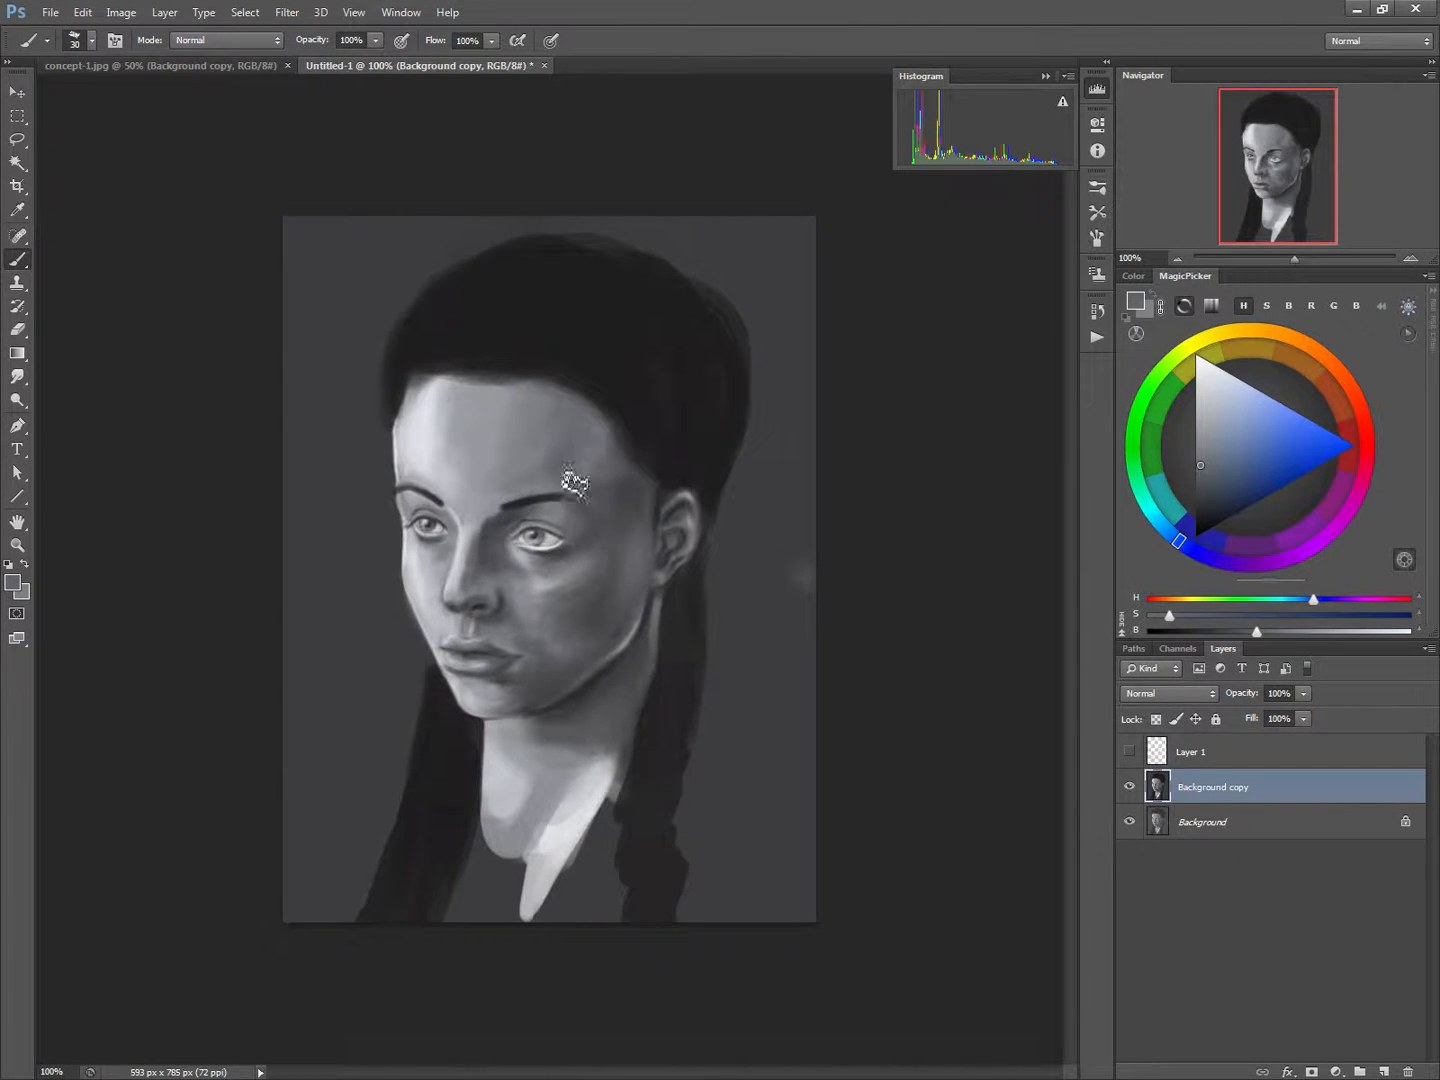
alt+click(600, 452)
alt+click(611, 469)
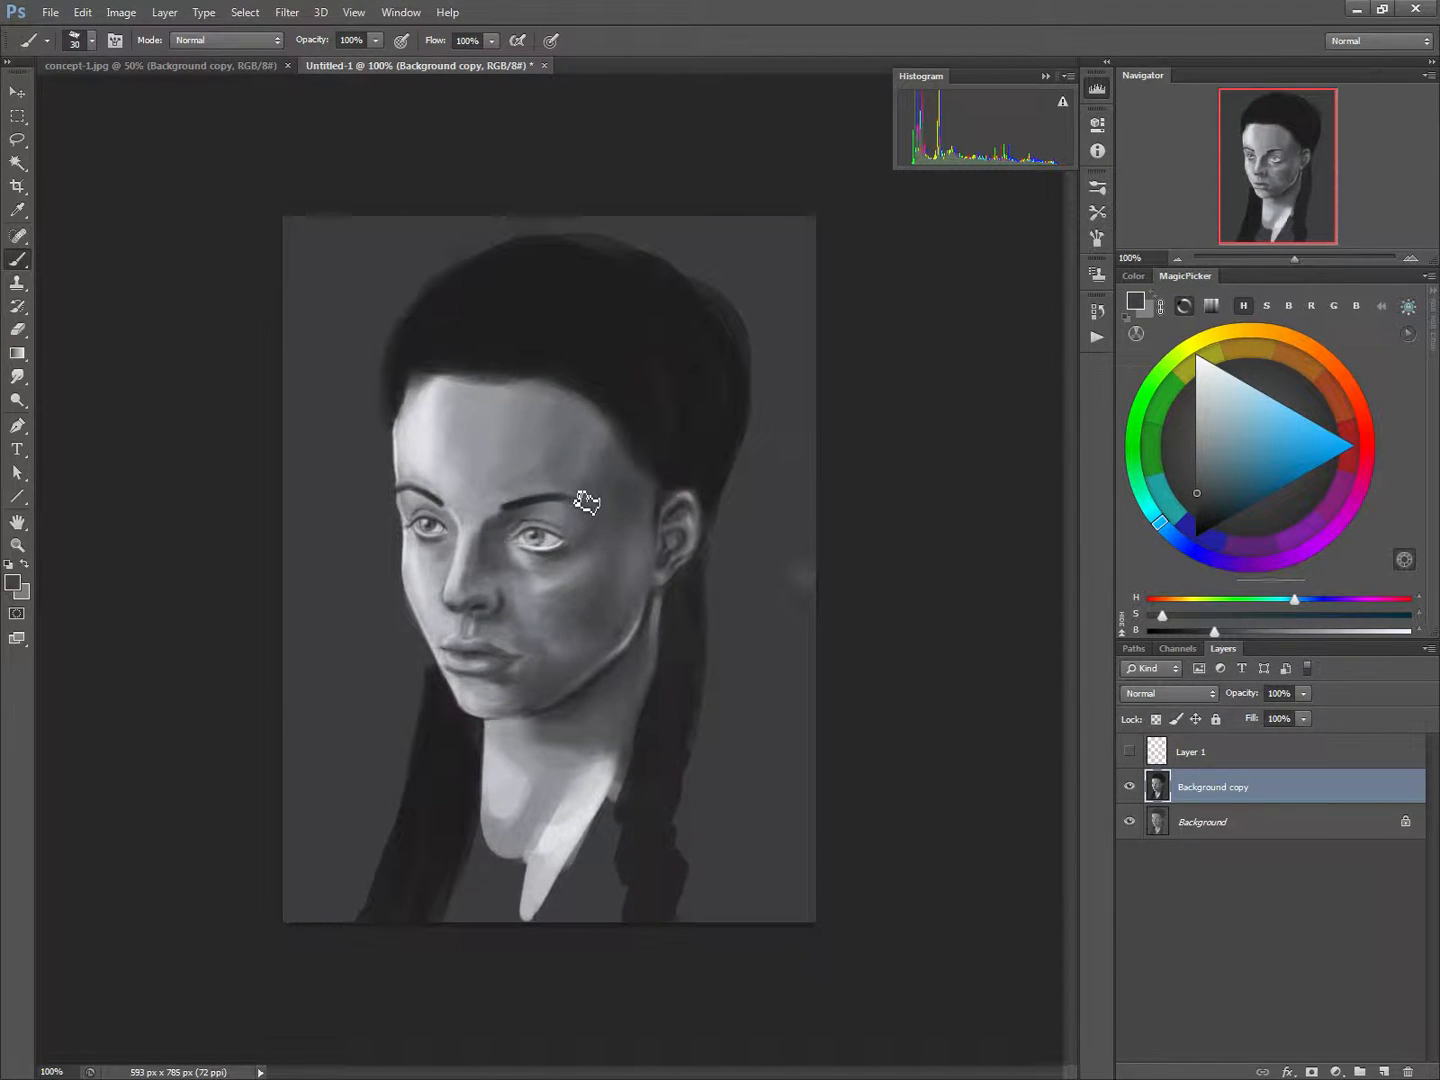
alt+click(612, 460)
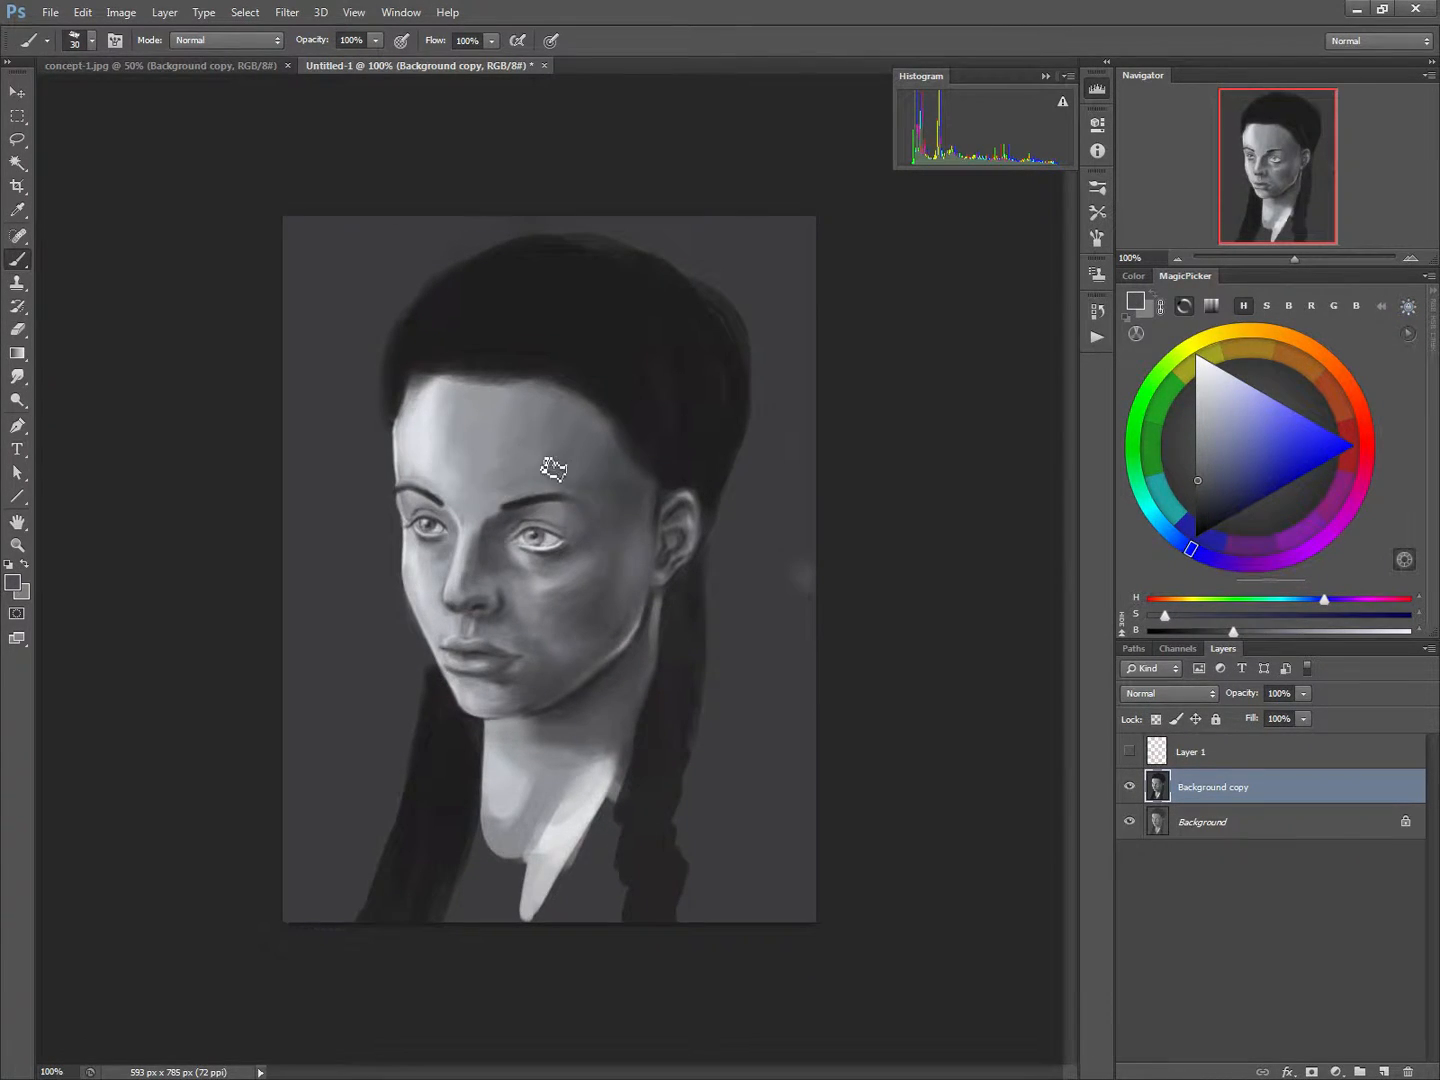
Darken the temple and the shadowed side of the face with sampled dark greys and a 50 px brush
alt+click(628, 480)
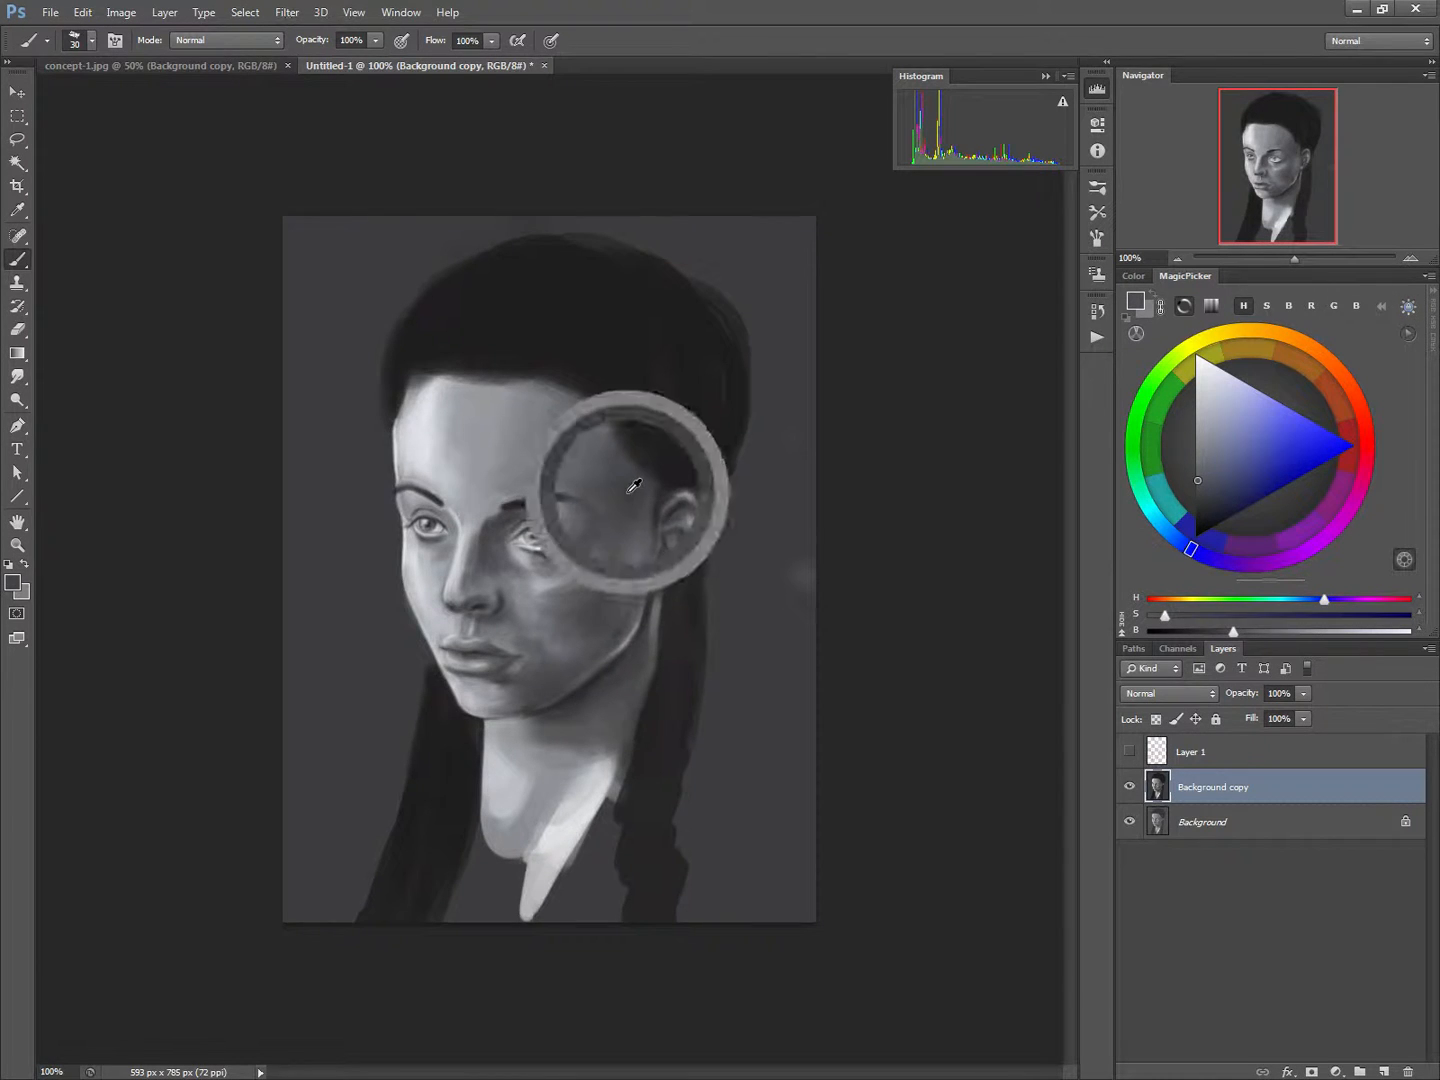
key(])
key(])
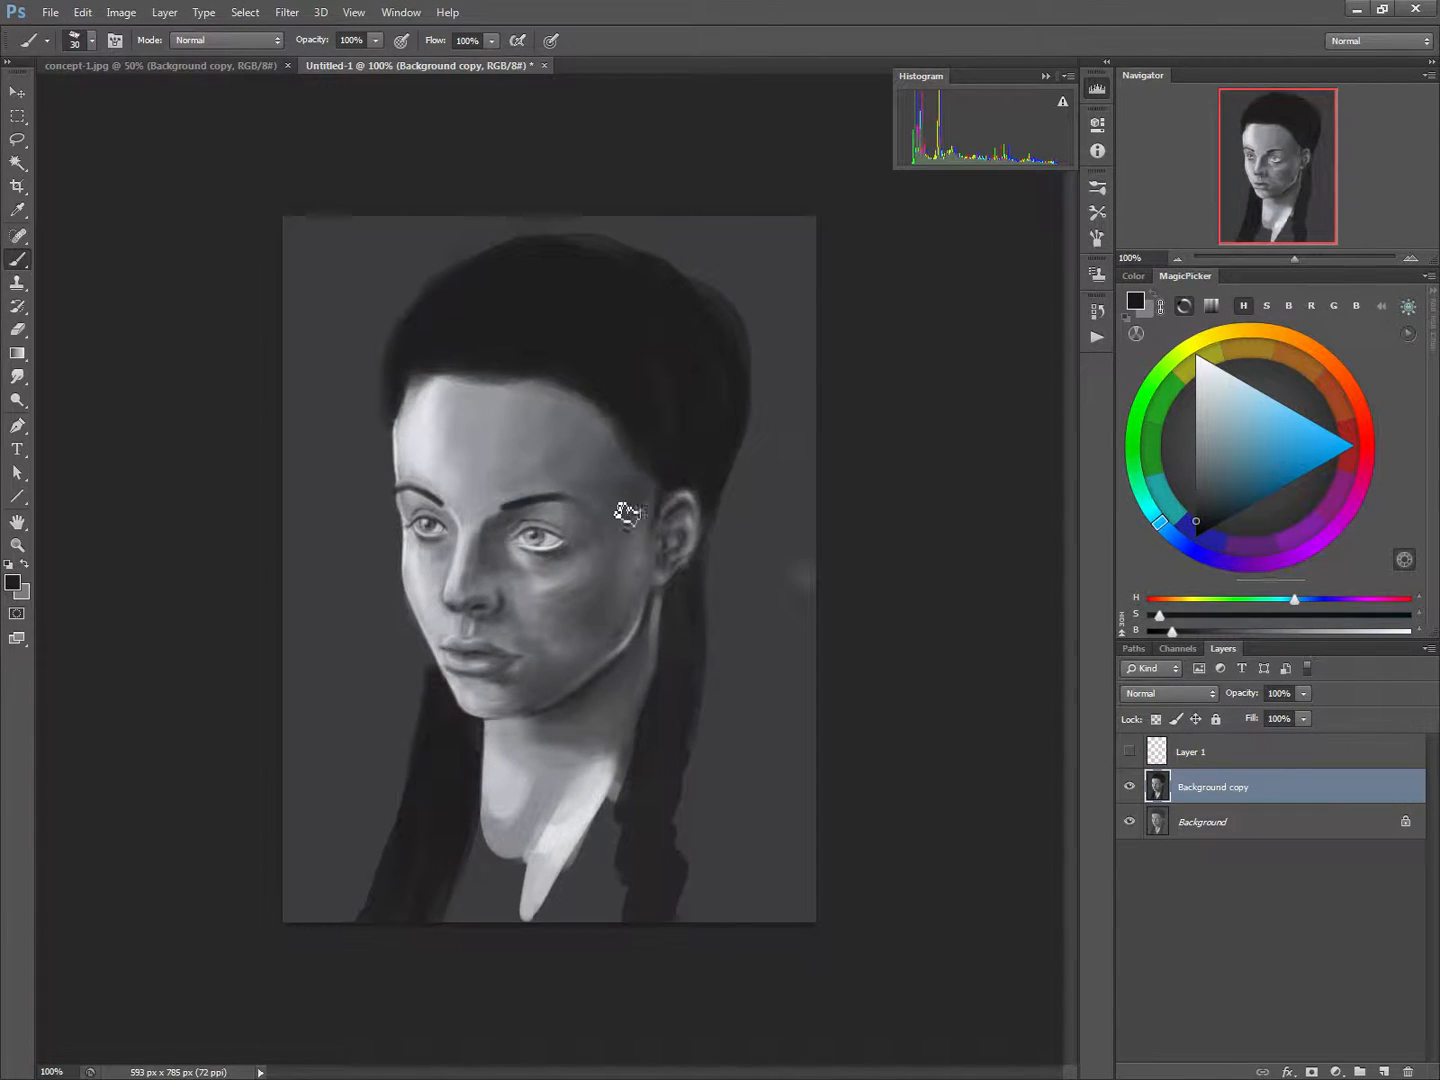
mouse_move(630, 488)
mouse_down()
mouse_move(596, 534)
mouse_move(583, 530)
mouse_move(619, 519)
mouse_move(637, 489)
mouse_move(631, 461)
mouse_move(607, 666)
mouse_up()
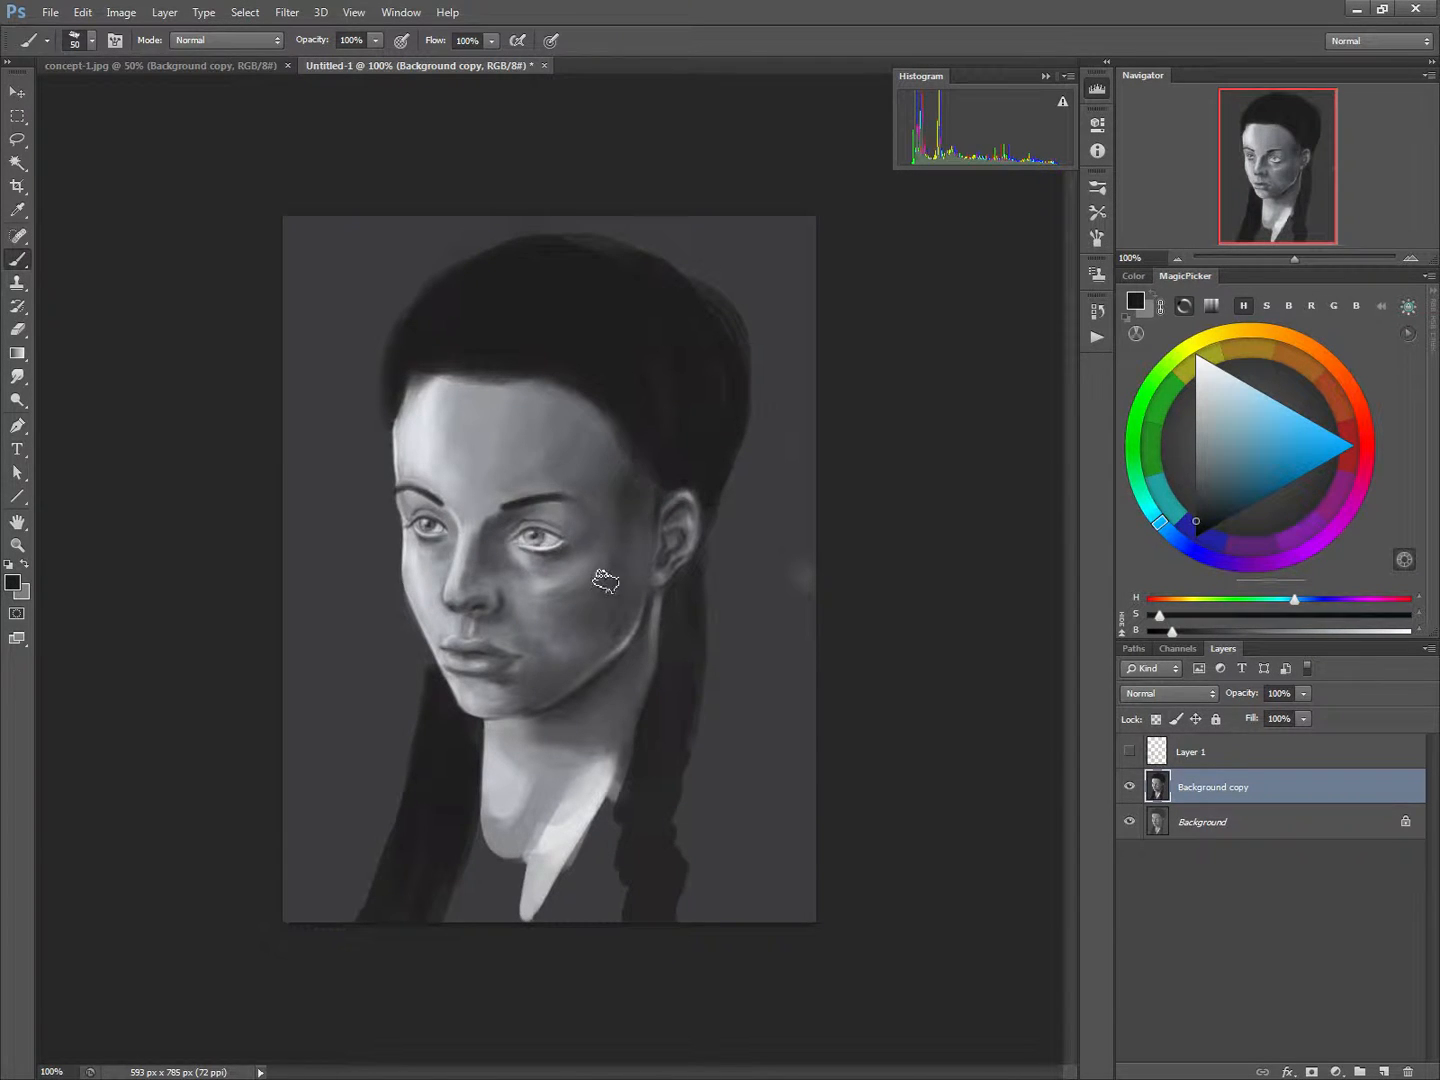
drag(607, 447, 590, 544)
alt+click(609, 464)
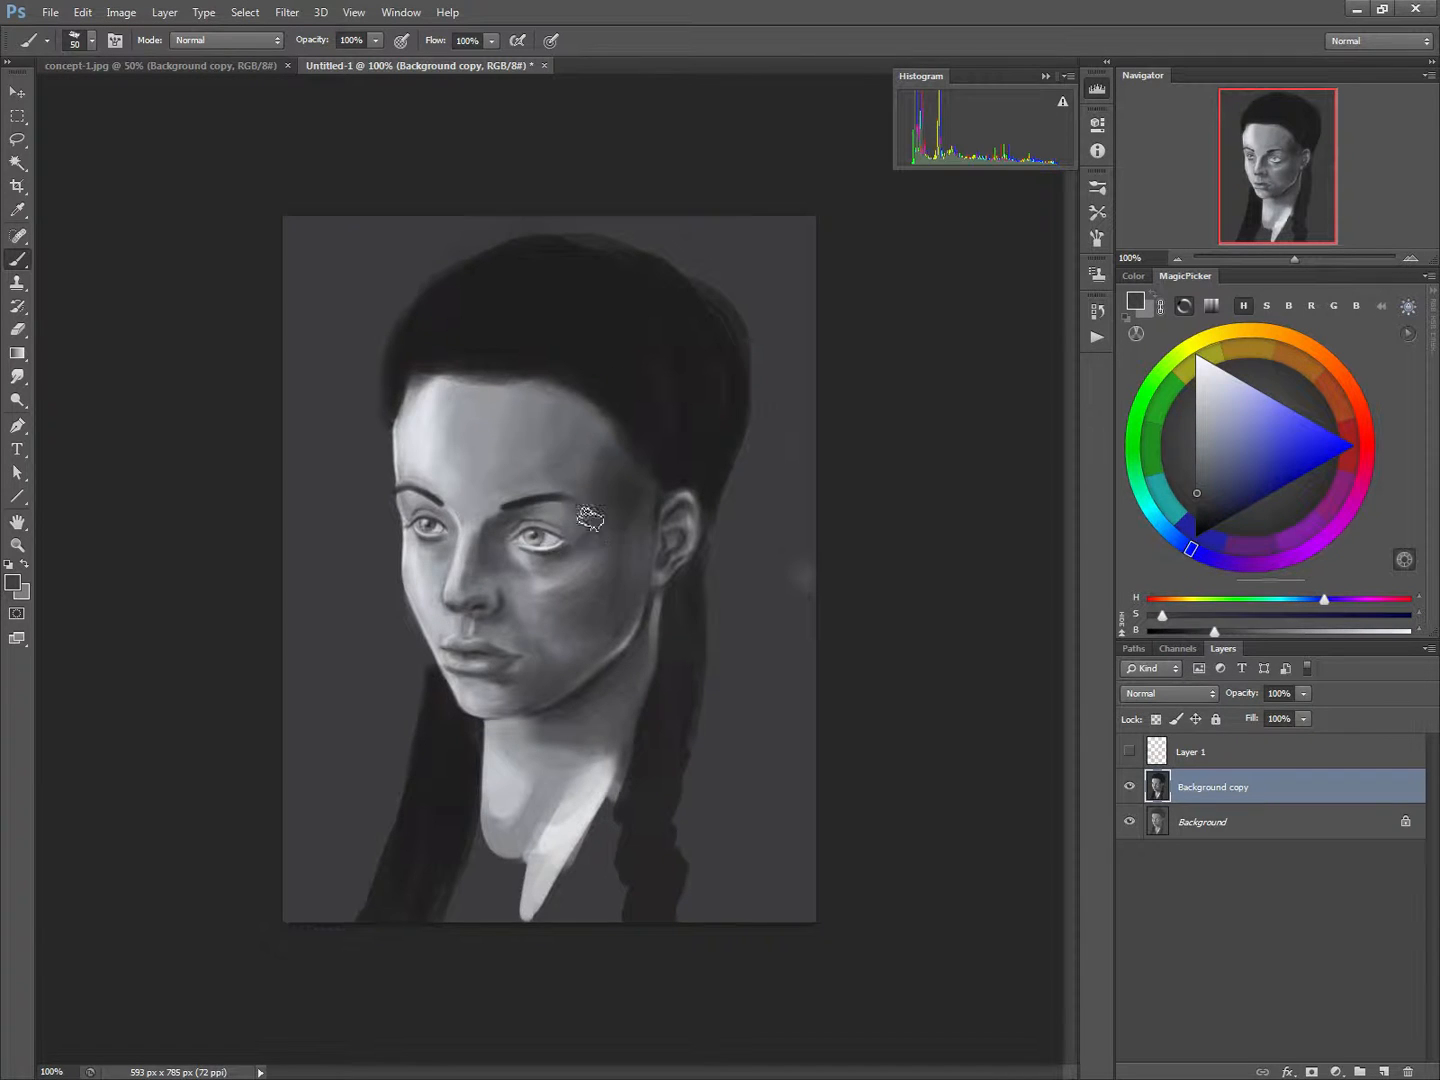
Extend the dark shading over the lower cheek and along the jawline with a 30 px brush
key(bracketleft)
key(bracketleft)
key(bracketleft)
key(bracketleft)
mouse_move(558, 676)
mouse_down()
mouse_move(583, 600)
mouse_move(565, 683)
mouse_up()
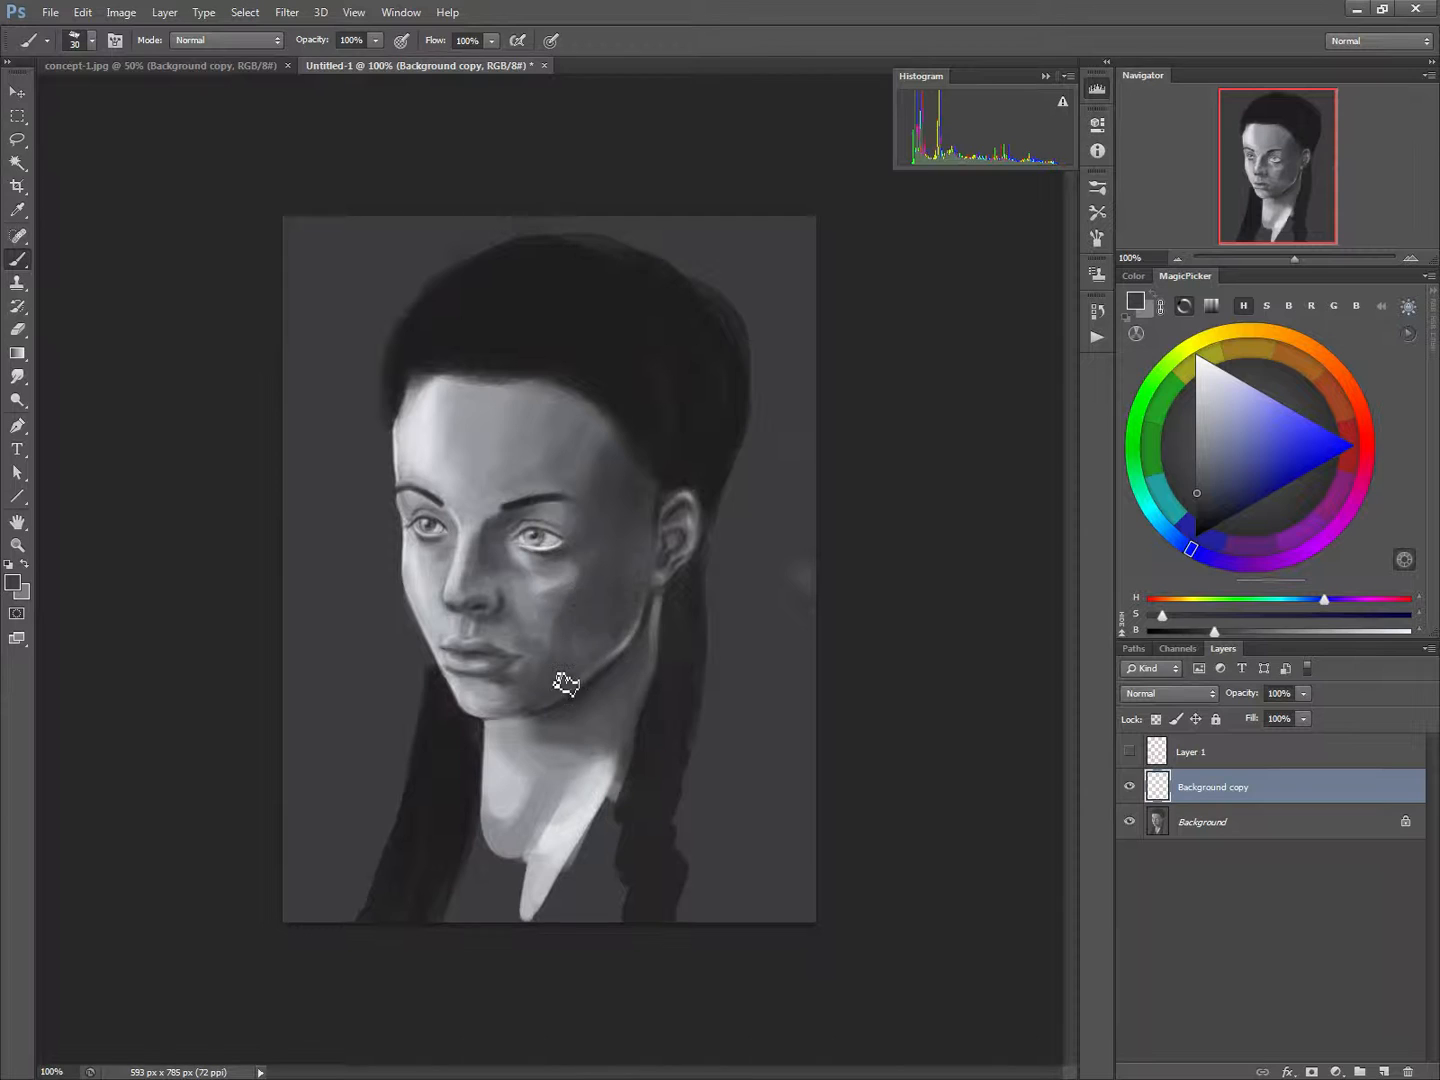
drag(628, 611, 606, 662)
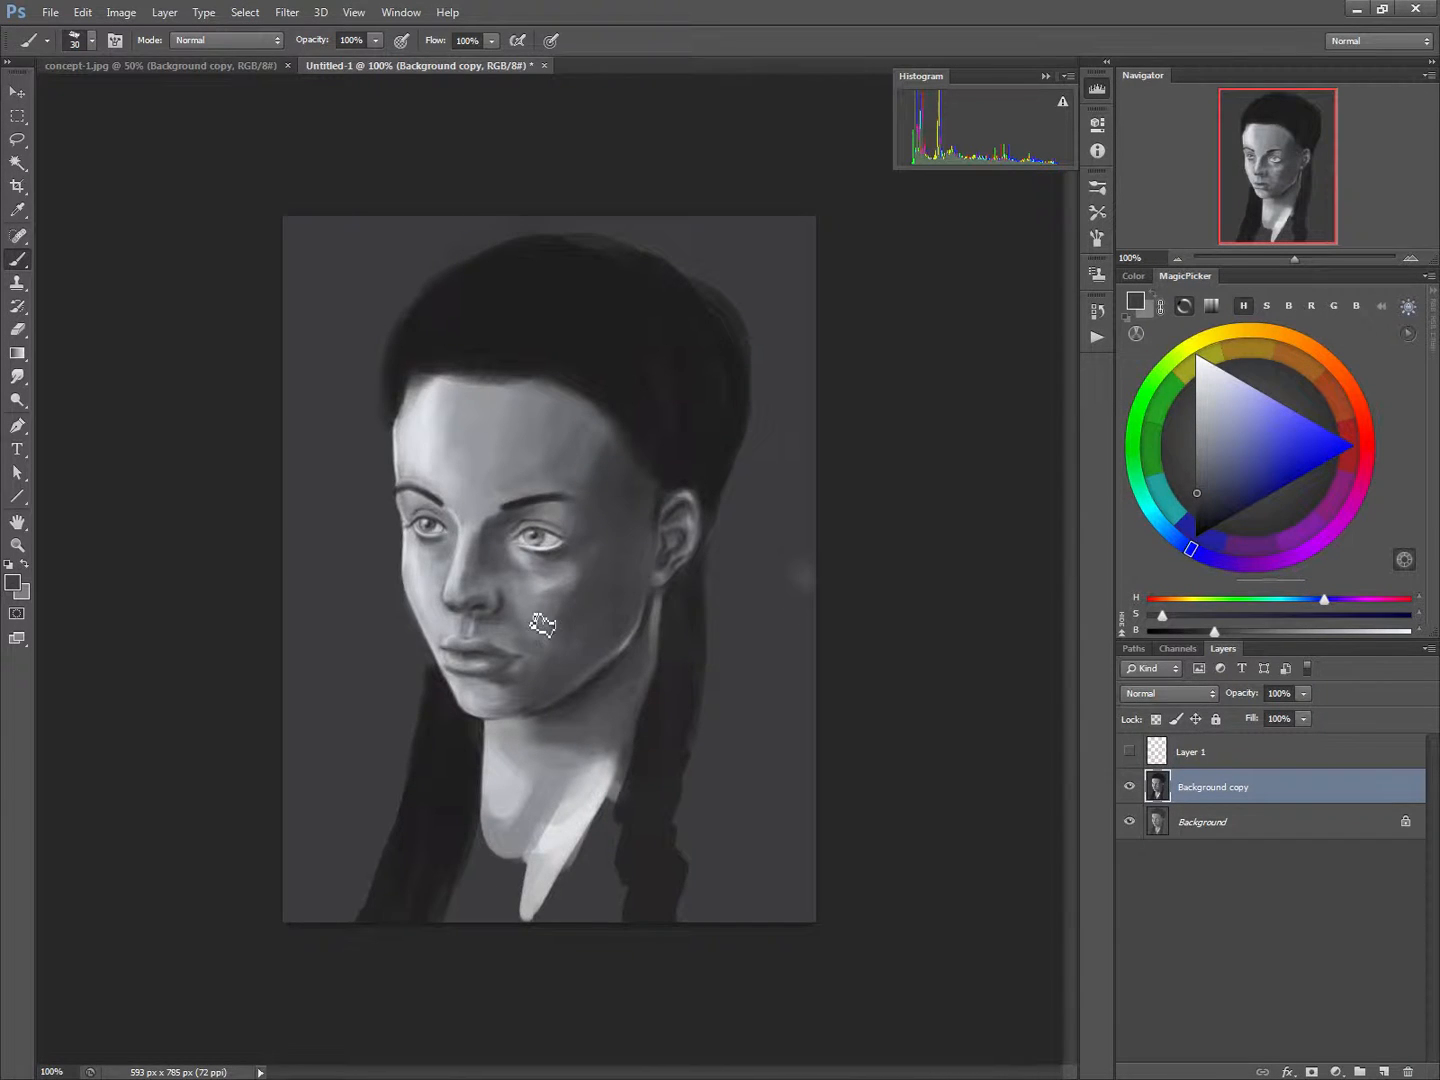
Deepen the shadow beside the nostril and inner cheek with a 25 px brush
key(bracketright)
key(bracketleft)
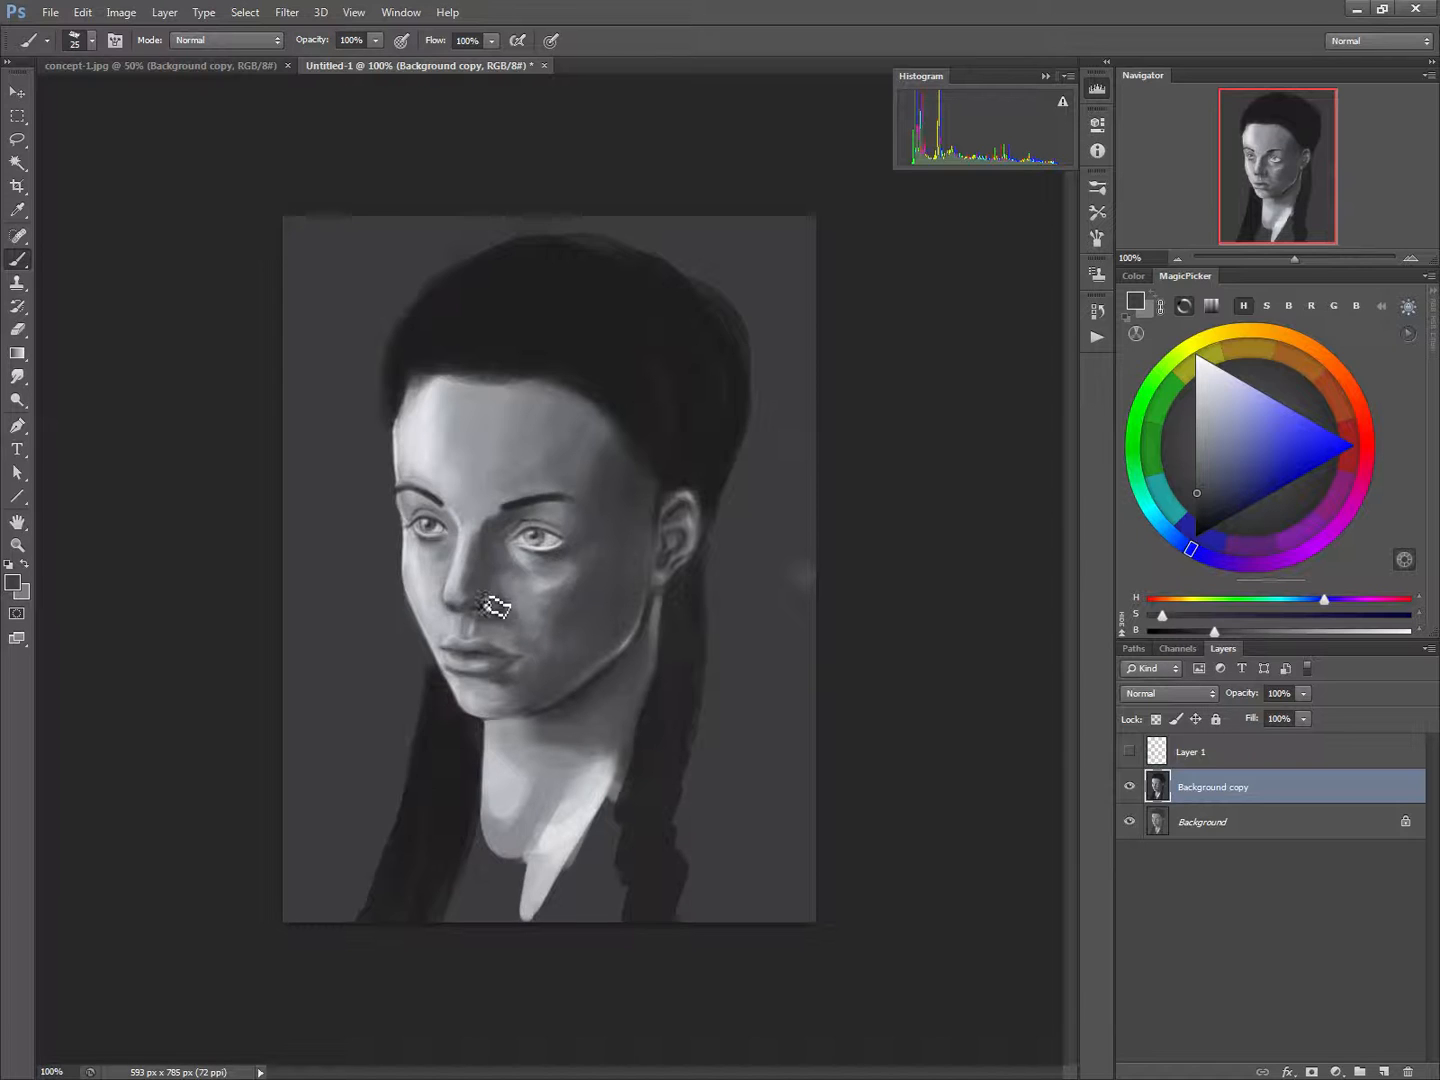
key(bracketleft)
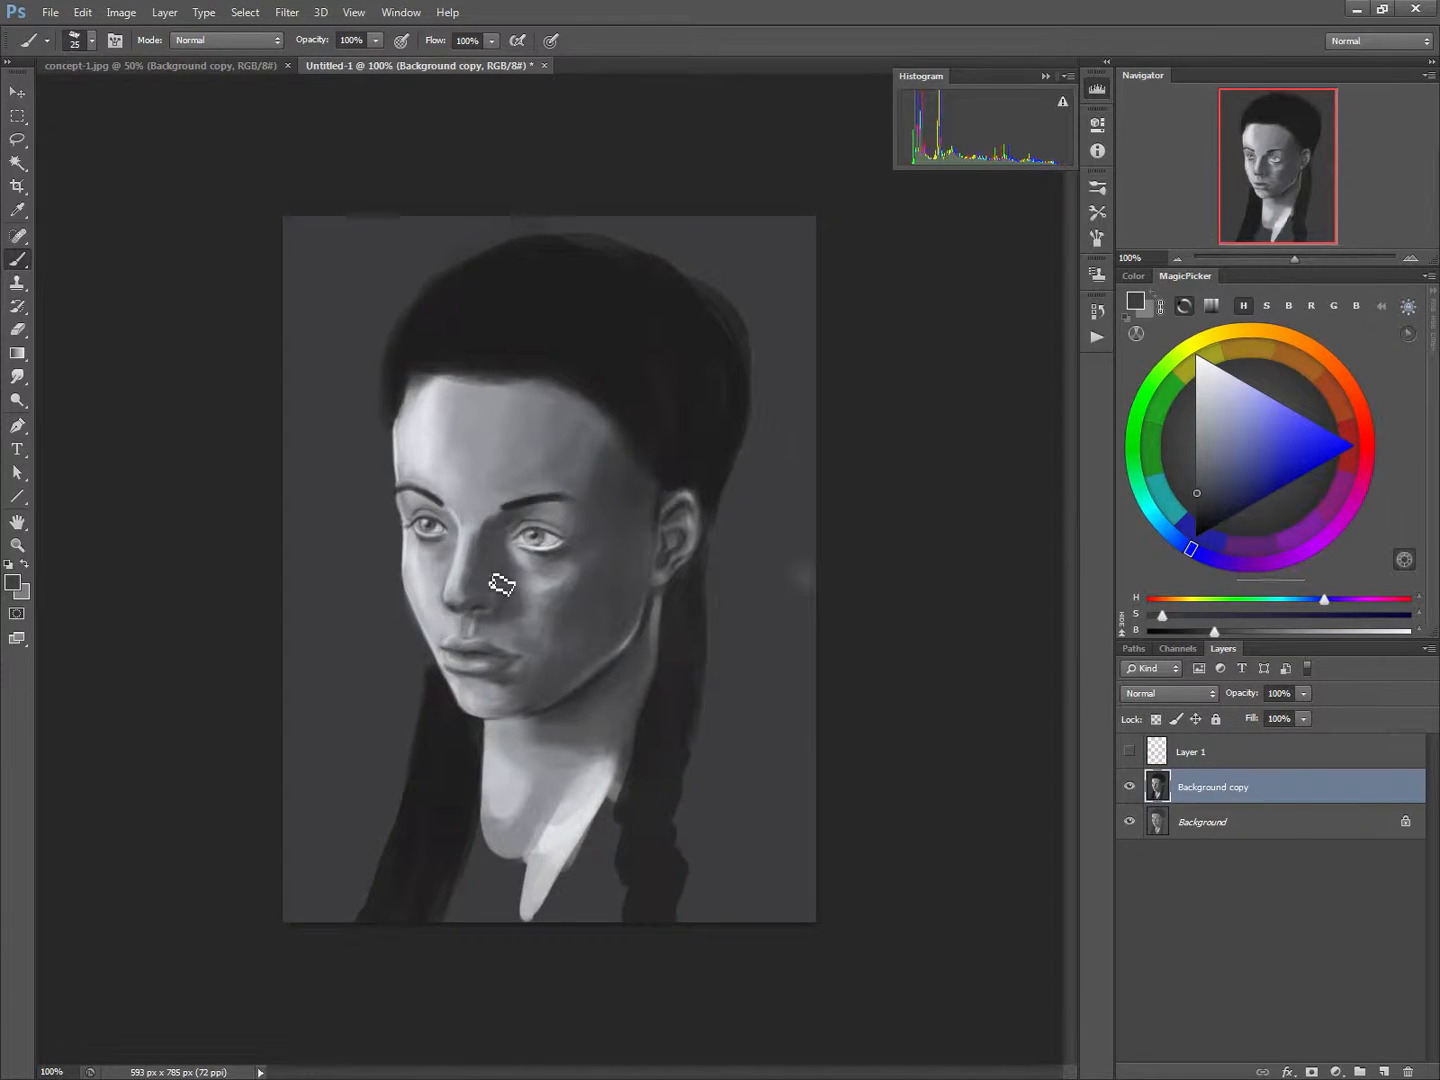
Refine the shading under the outer corner of the shadow-side eye with a sampled grey and a small brush
key(bracketleft)
key(bracketleft)
key(bracketleft)
key(bracketleft)
key(bracketleft)
alt+click(559, 552)
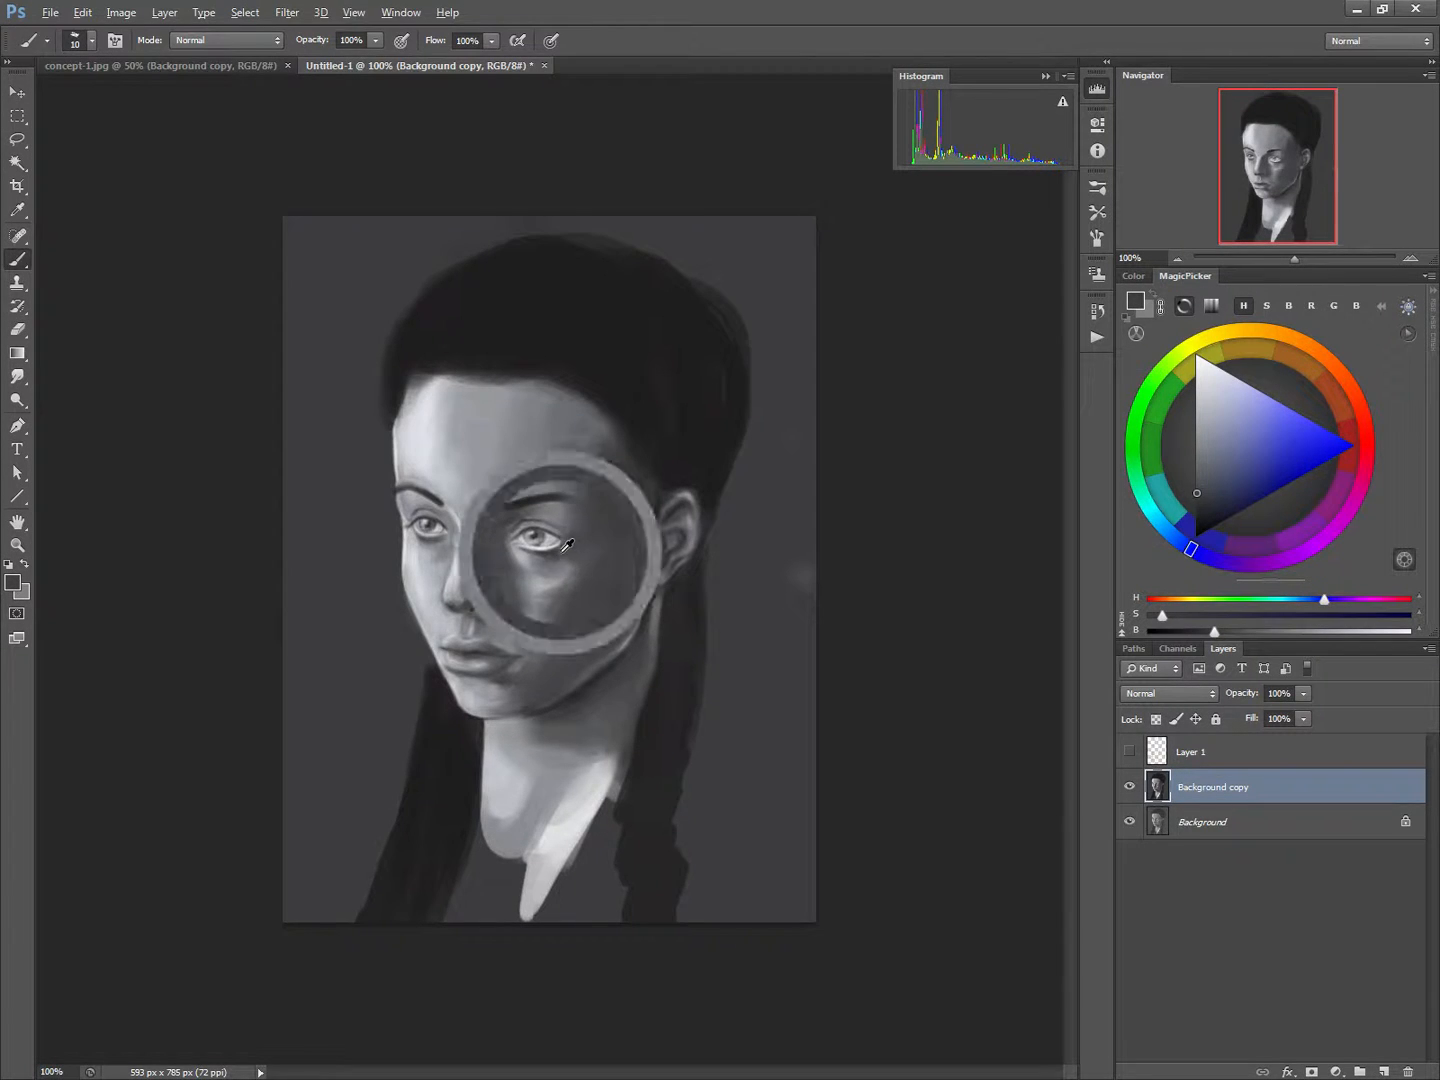
mouse_move(554, 567)
mouse_down()
mouse_move(574, 553)
mouse_move(562, 556)
mouse_up()
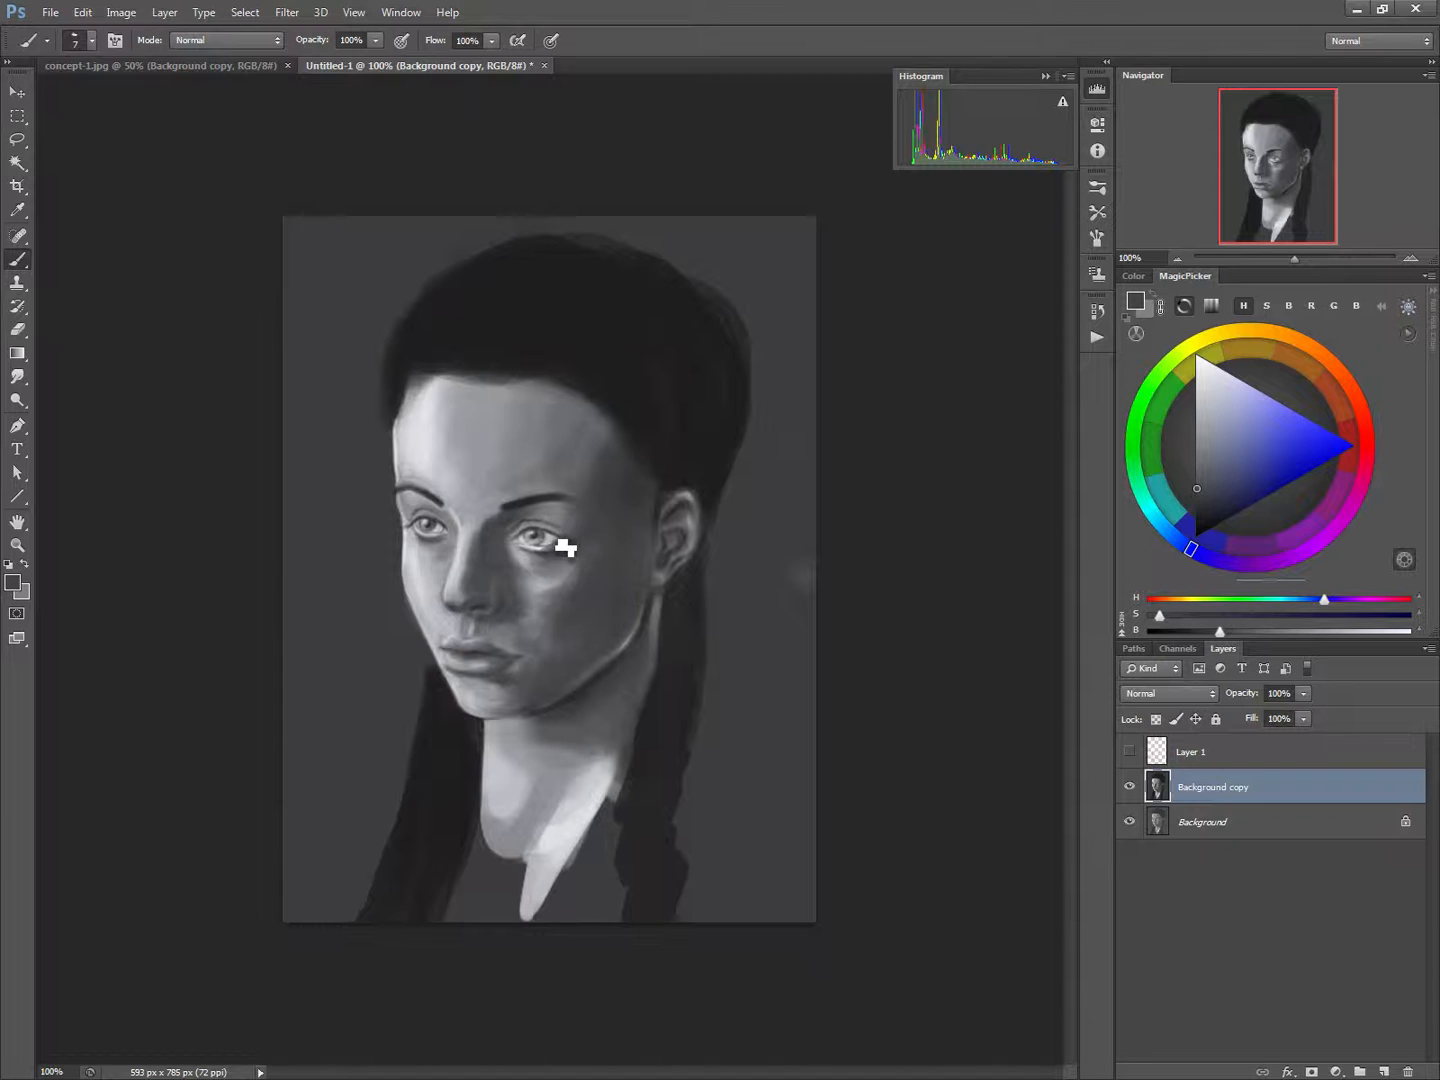
key(bracketright)
key(bracketright)
Check the face against Layer 1's construction lines and enlarge the lassoed light-side eye to 110.71% width and 113.33% height
click(1129, 753)
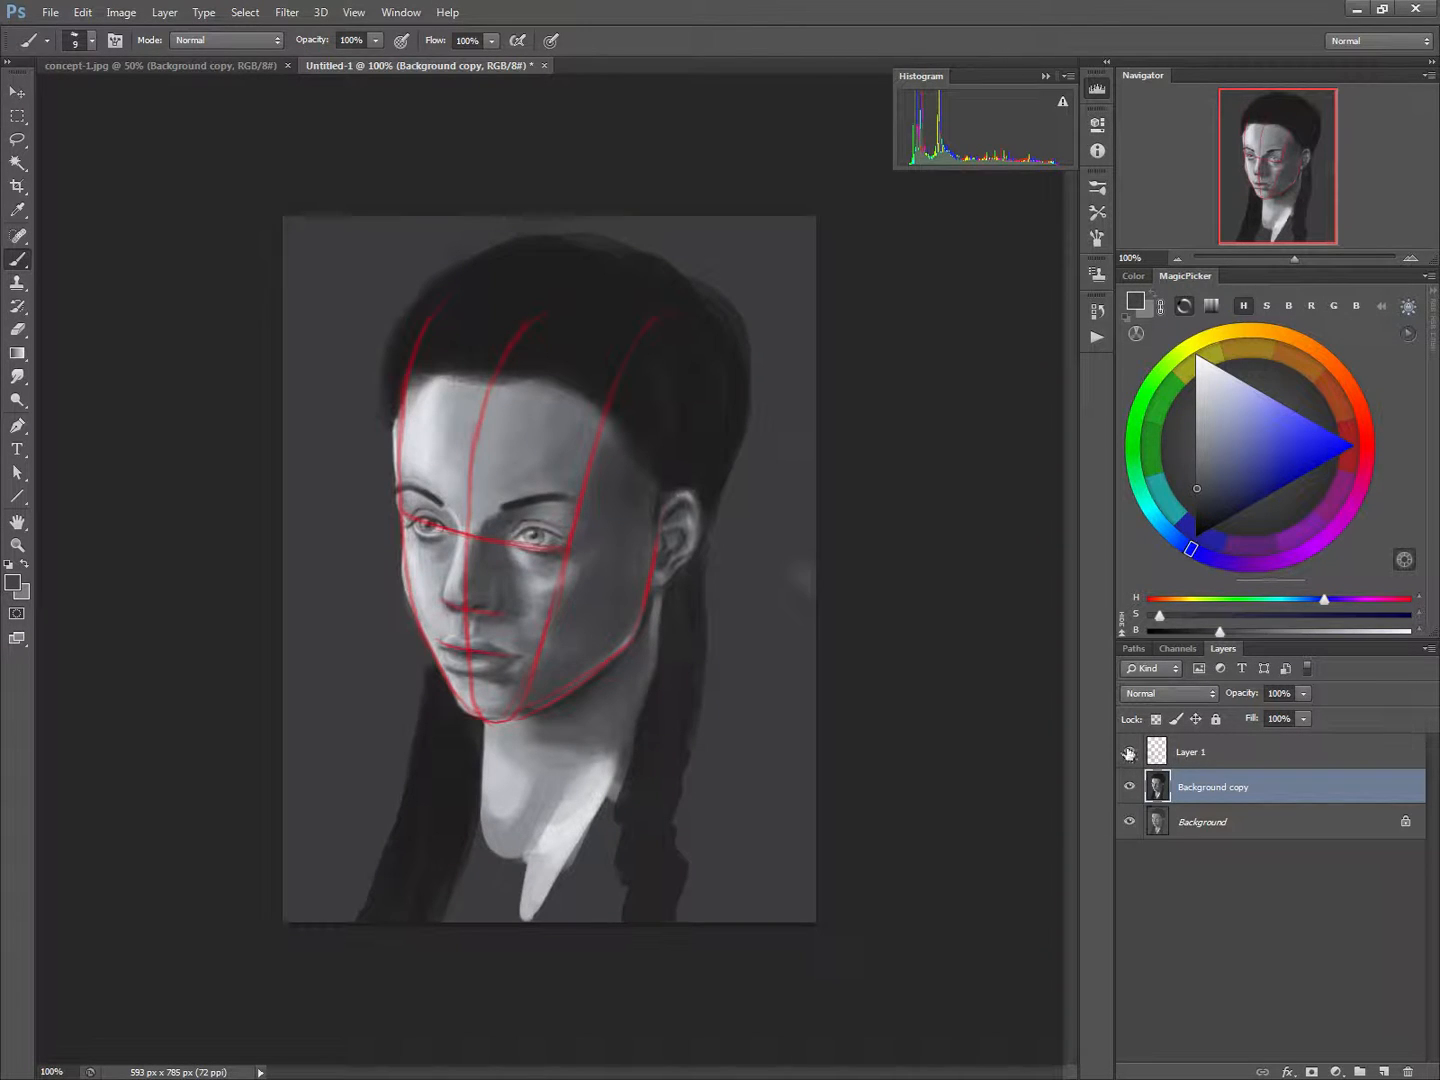
click(1129, 753)
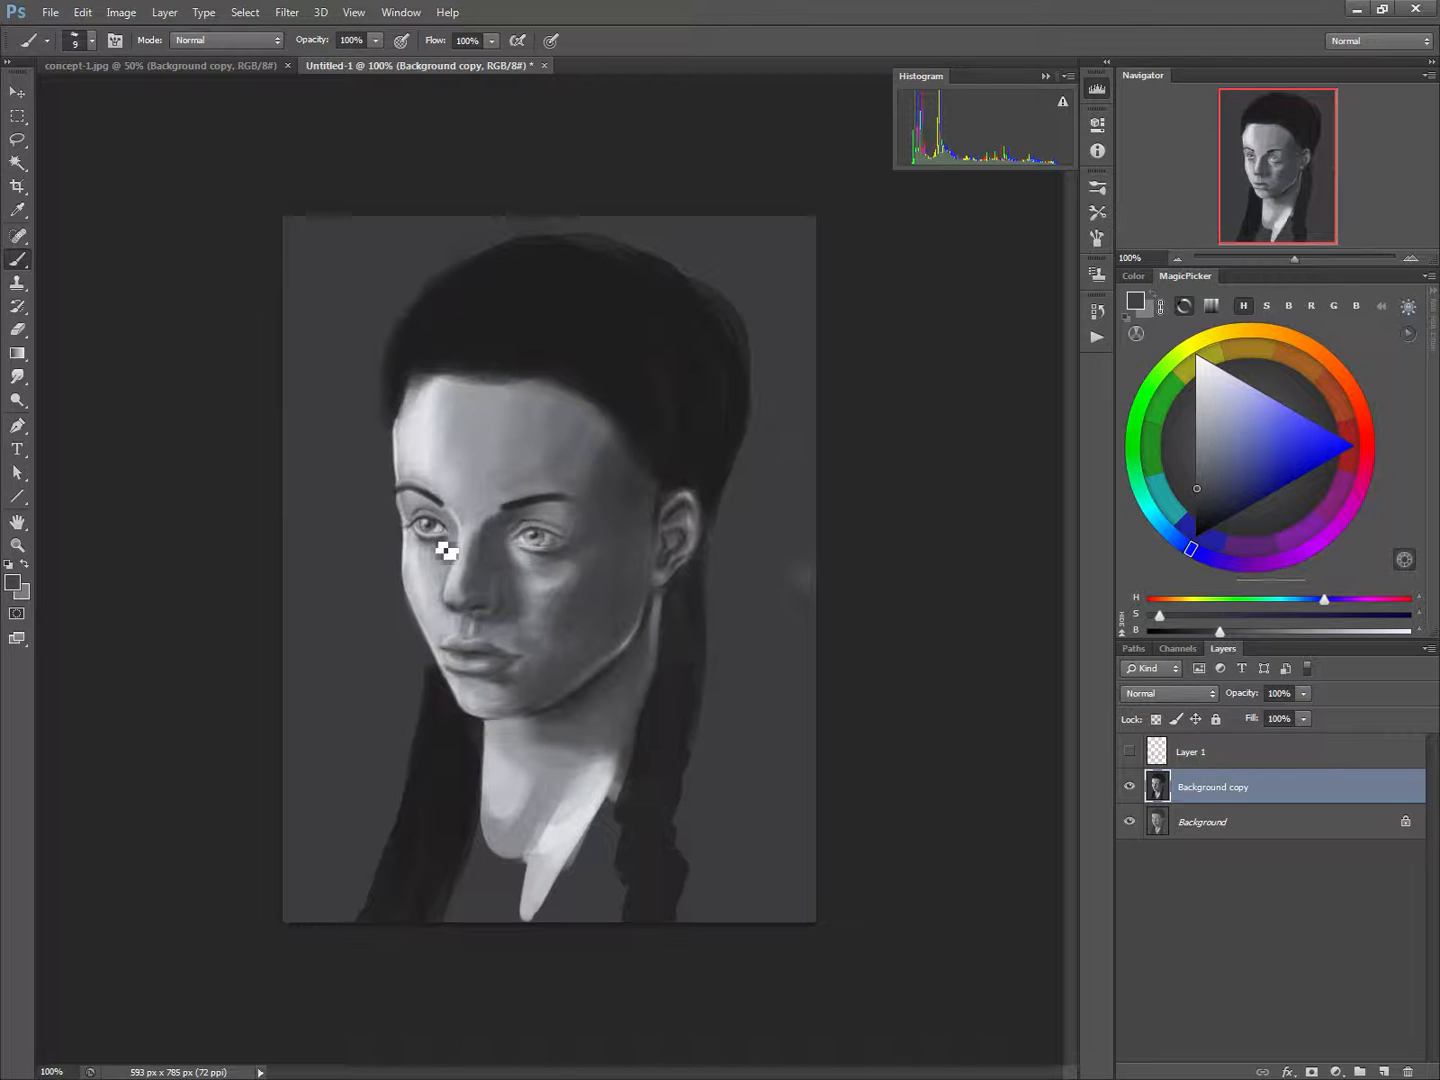
click(18, 140)
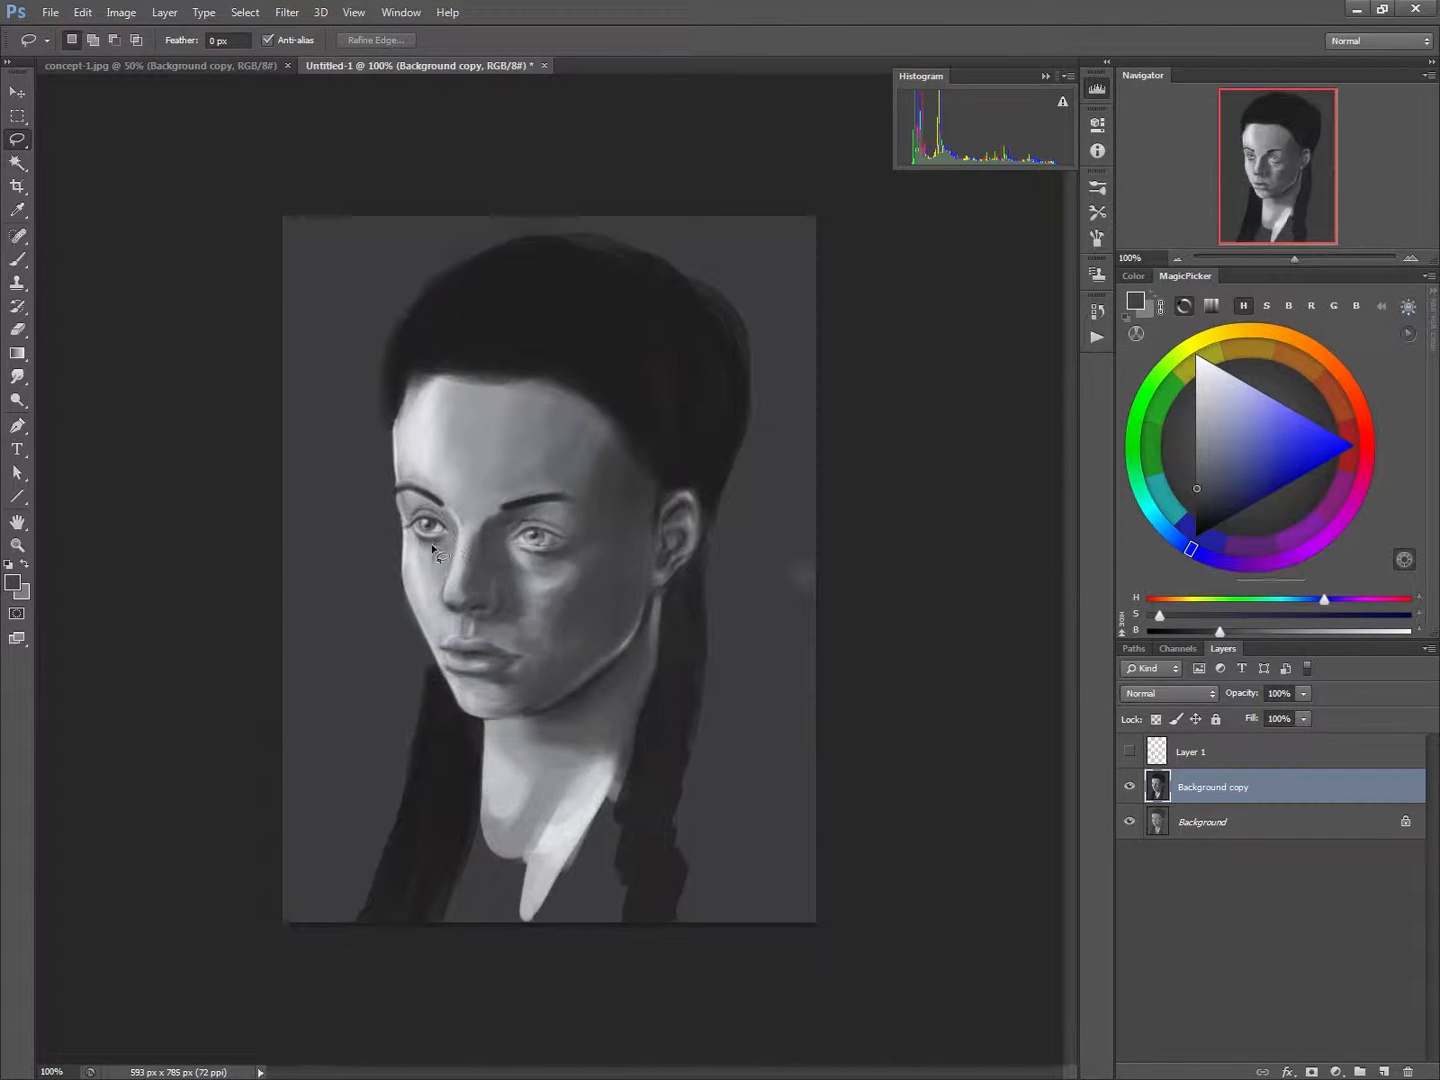
mouse_move(412, 537)
mouse_down()
mouse_move(463, 530)
mouse_move(436, 551)
mouse_move(406, 528)
mouse_move(428, 540)
mouse_up()
key(ctrl+t)
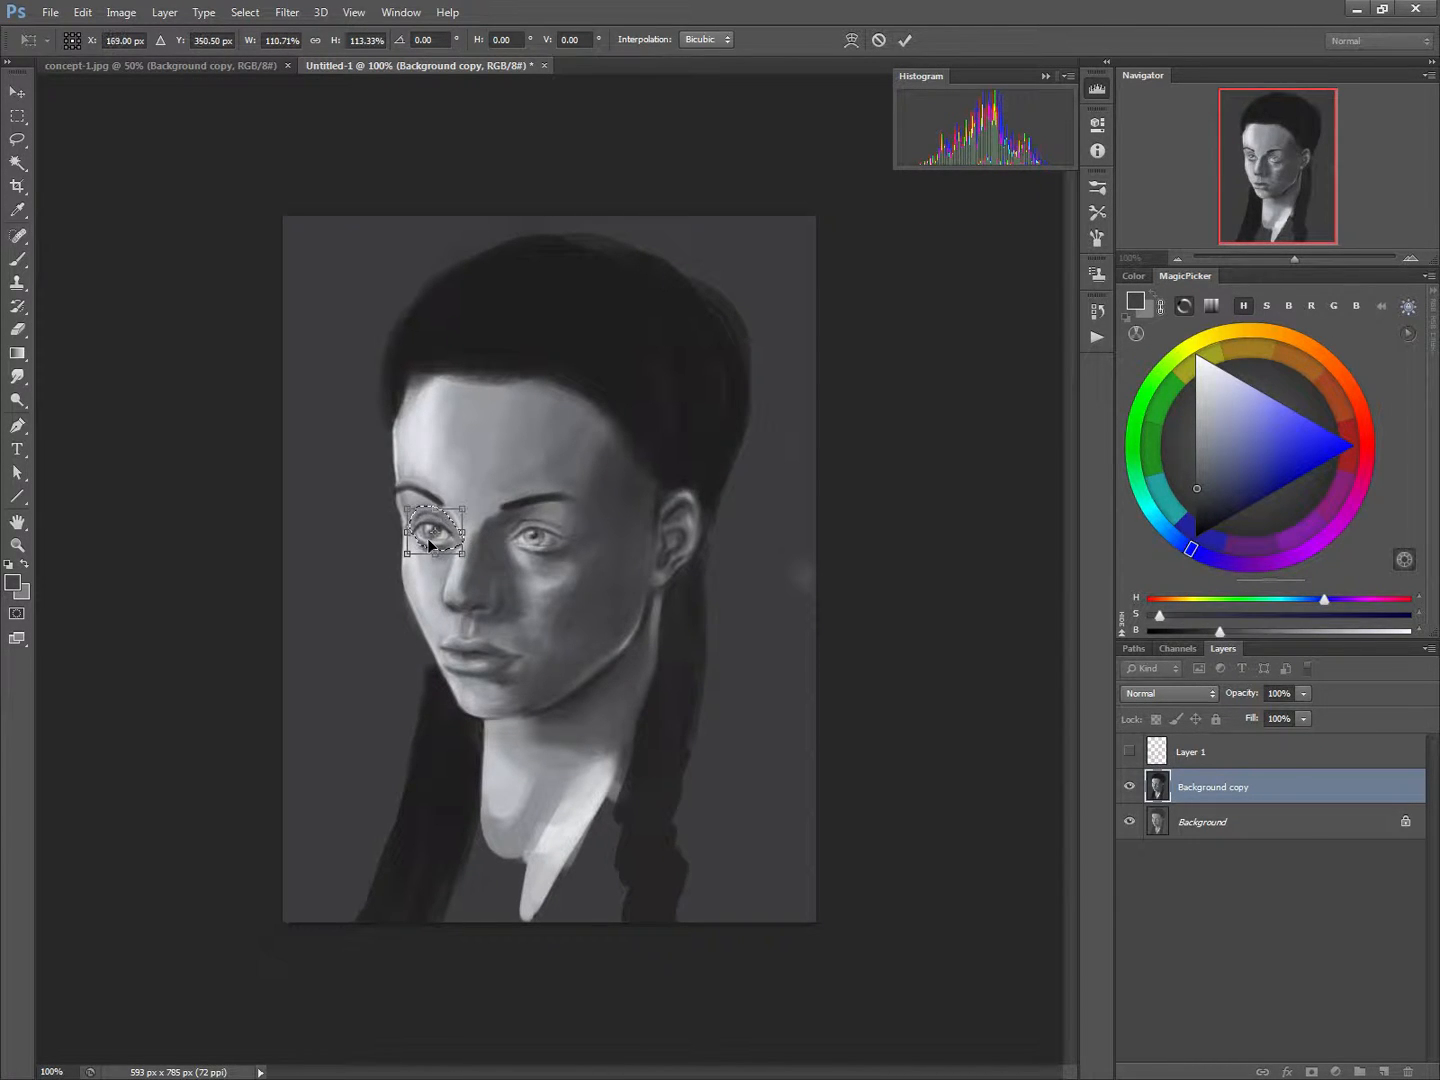
key(Return)
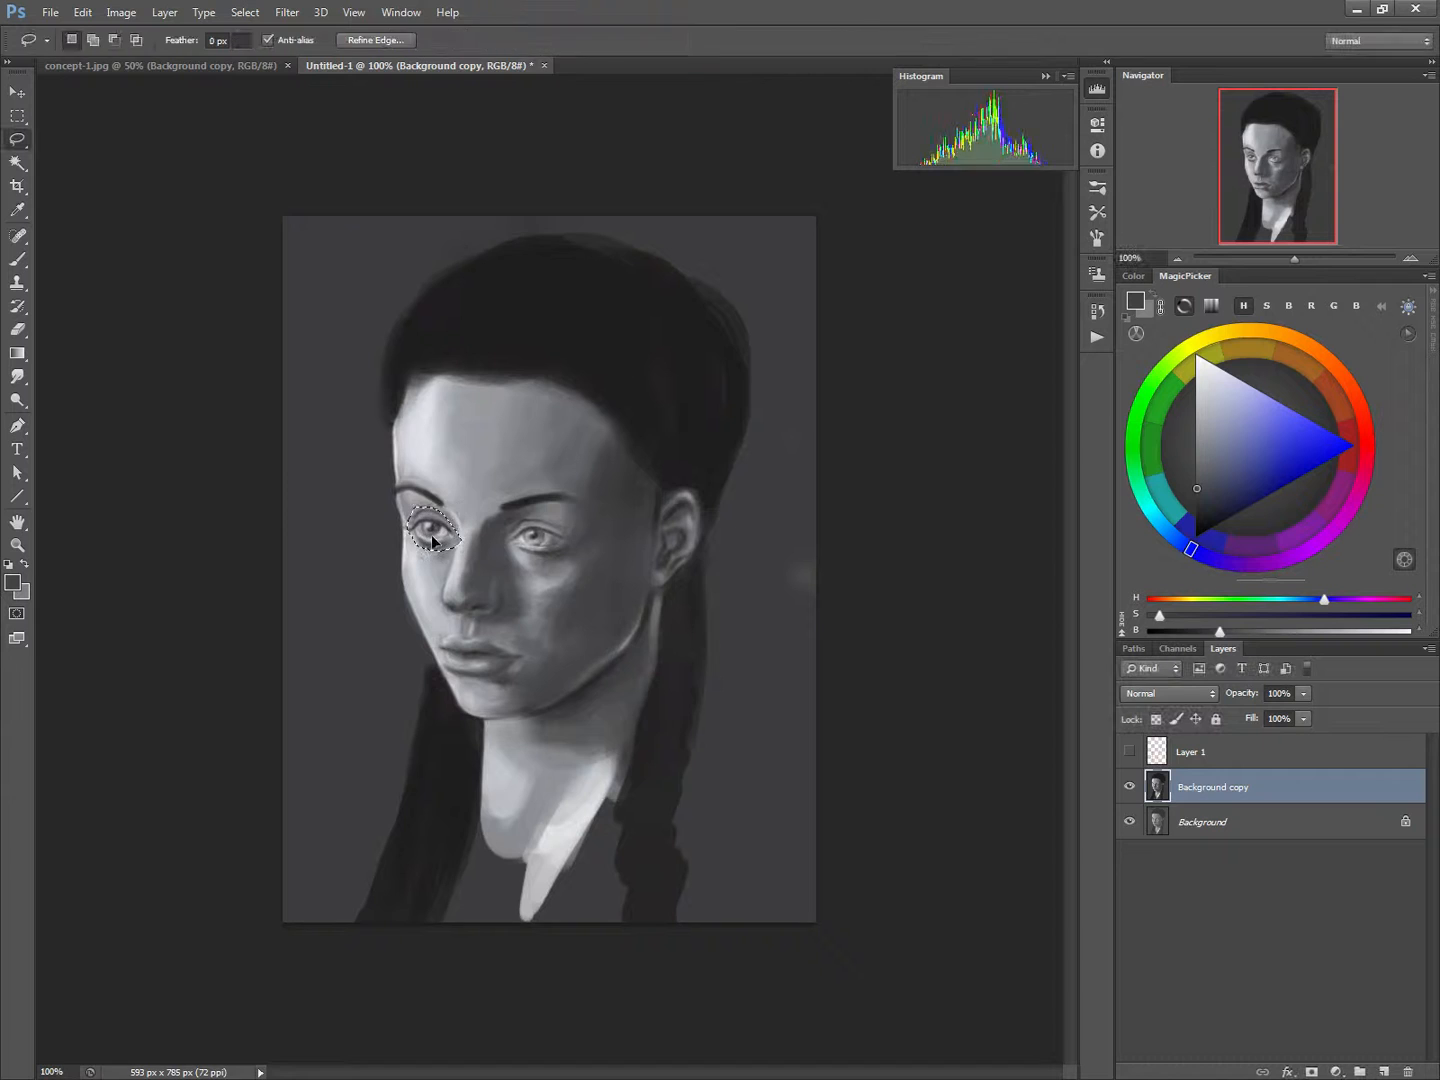
key(ctrl+d)
Blend the enlarged eye's upper lid and inner corner into the surrounding skin with a sampled light grey
key(b)
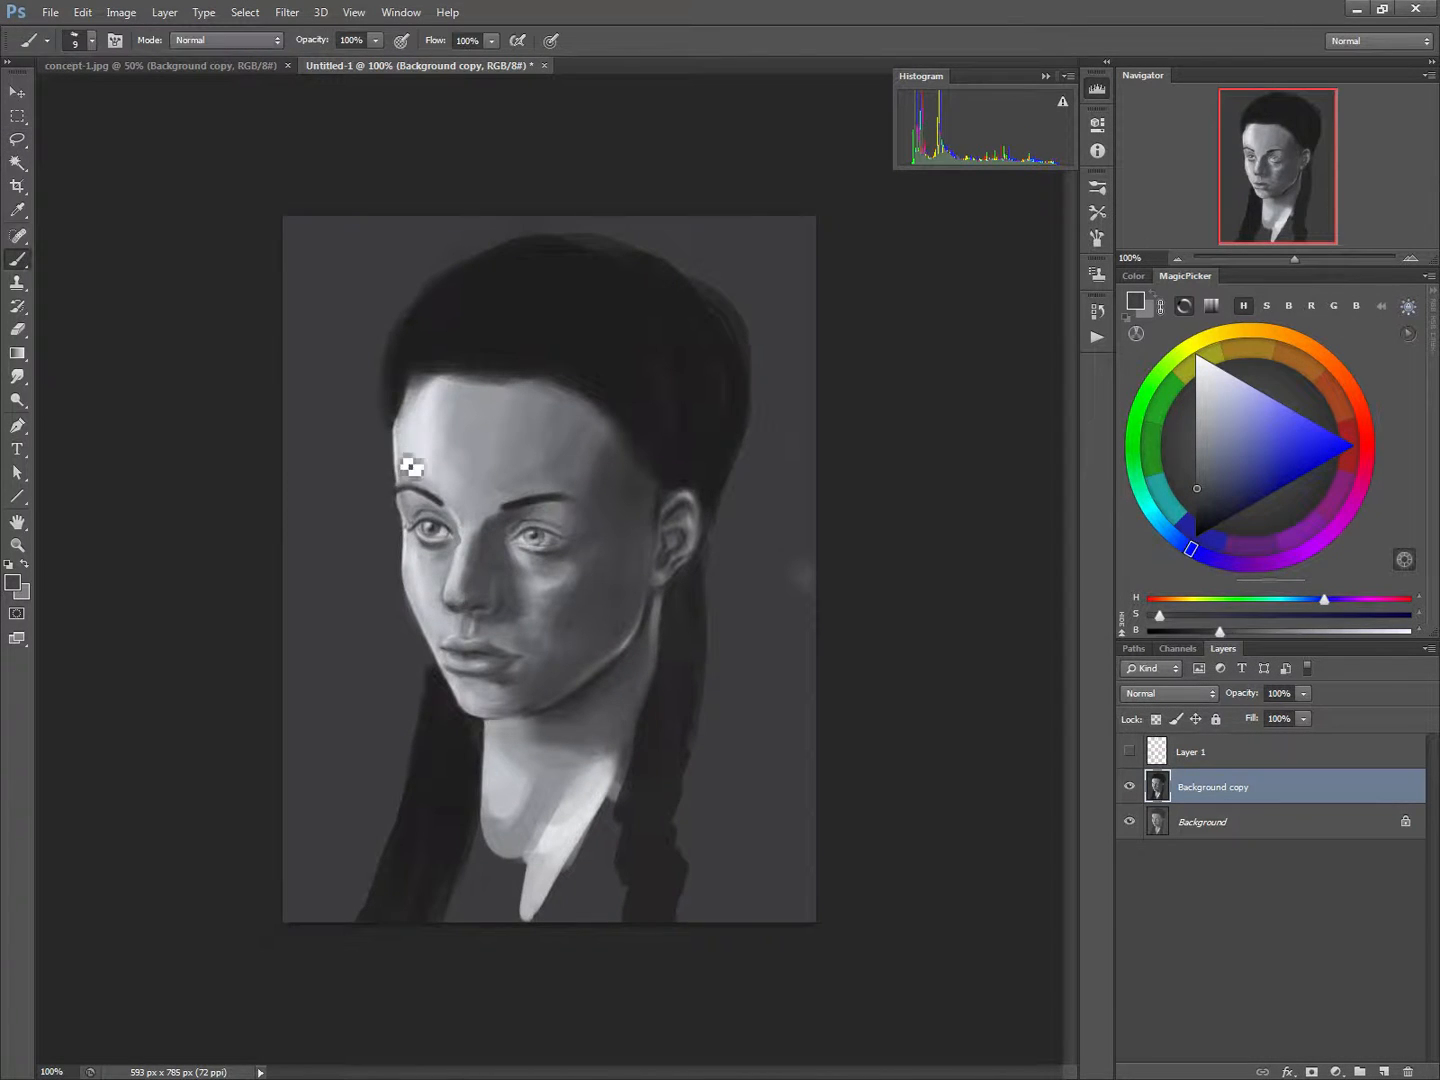
alt+click(414, 507)
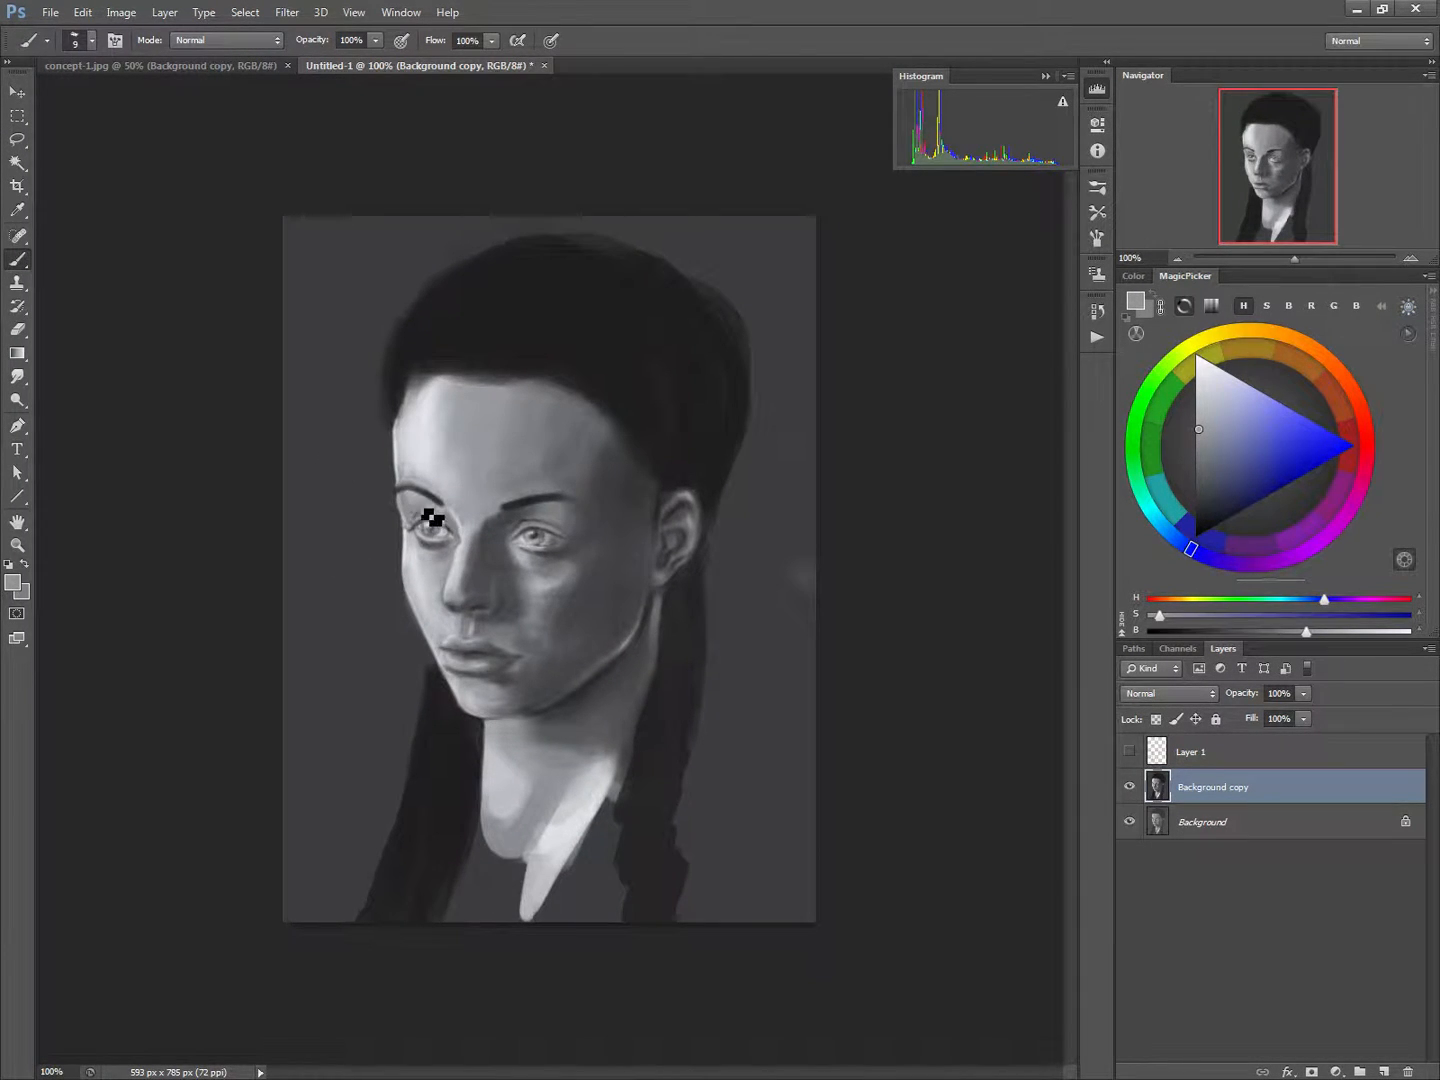
mouse_move(431, 515)
mouse_down()
mouse_move(473, 543)
mouse_move(466, 573)
mouse_move(467, 524)
mouse_move(471, 573)
mouse_up()
Retouch the light and mid tones along the nose bridge with sampled greys and a 9 px brush
alt+click(461, 529)
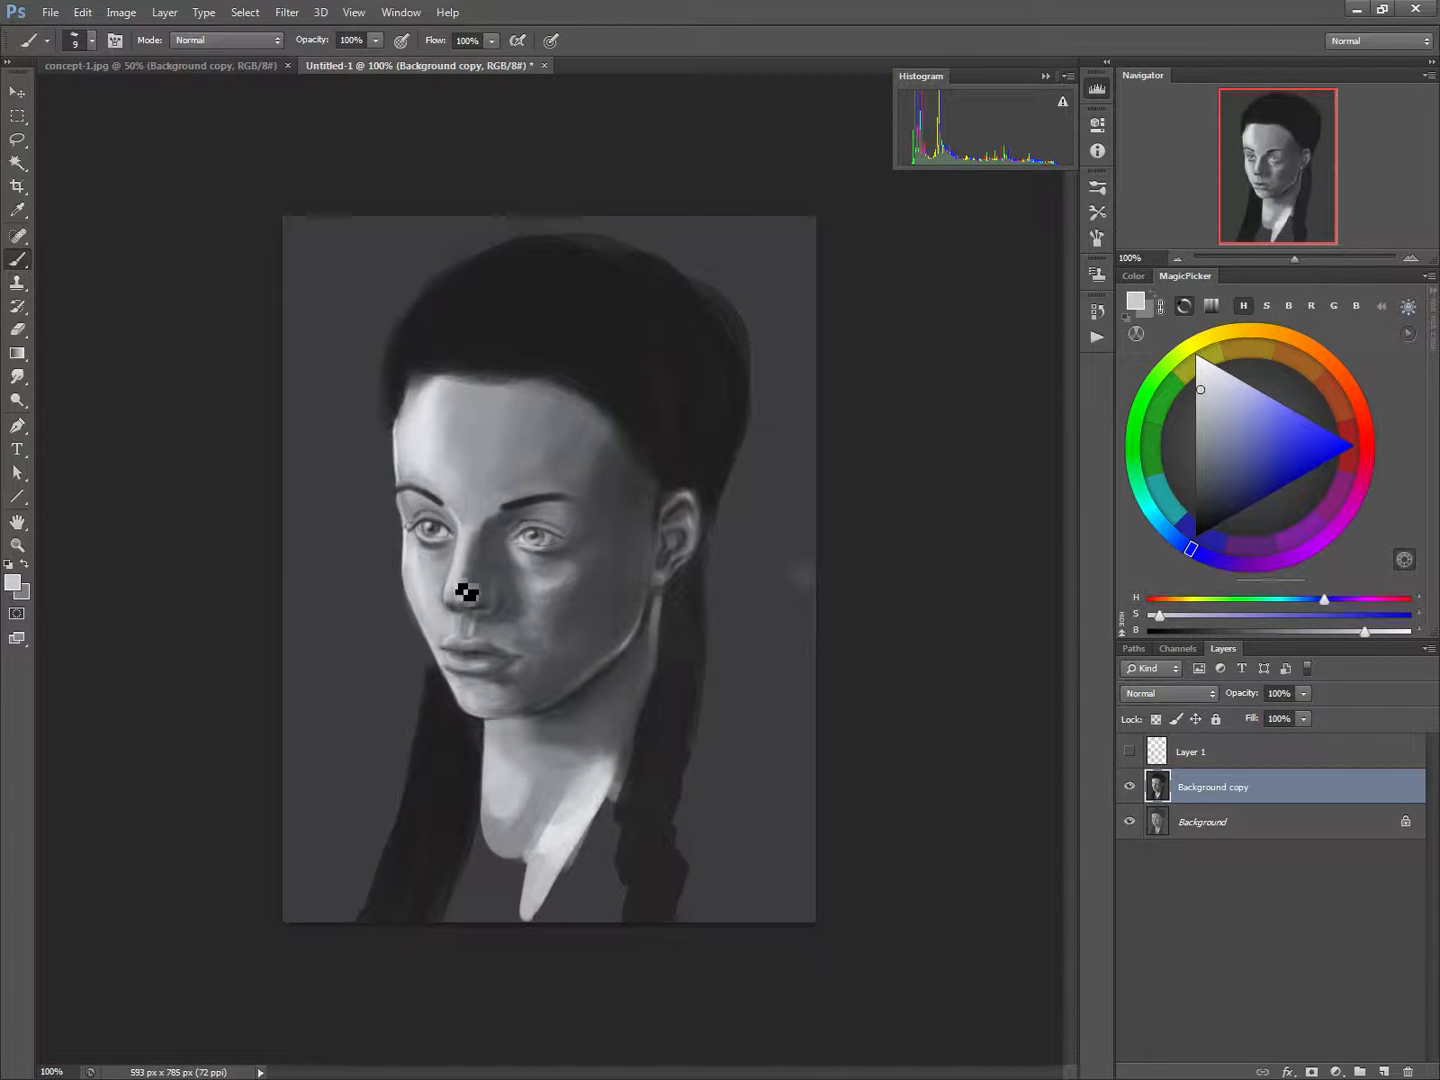
alt+click(459, 555)
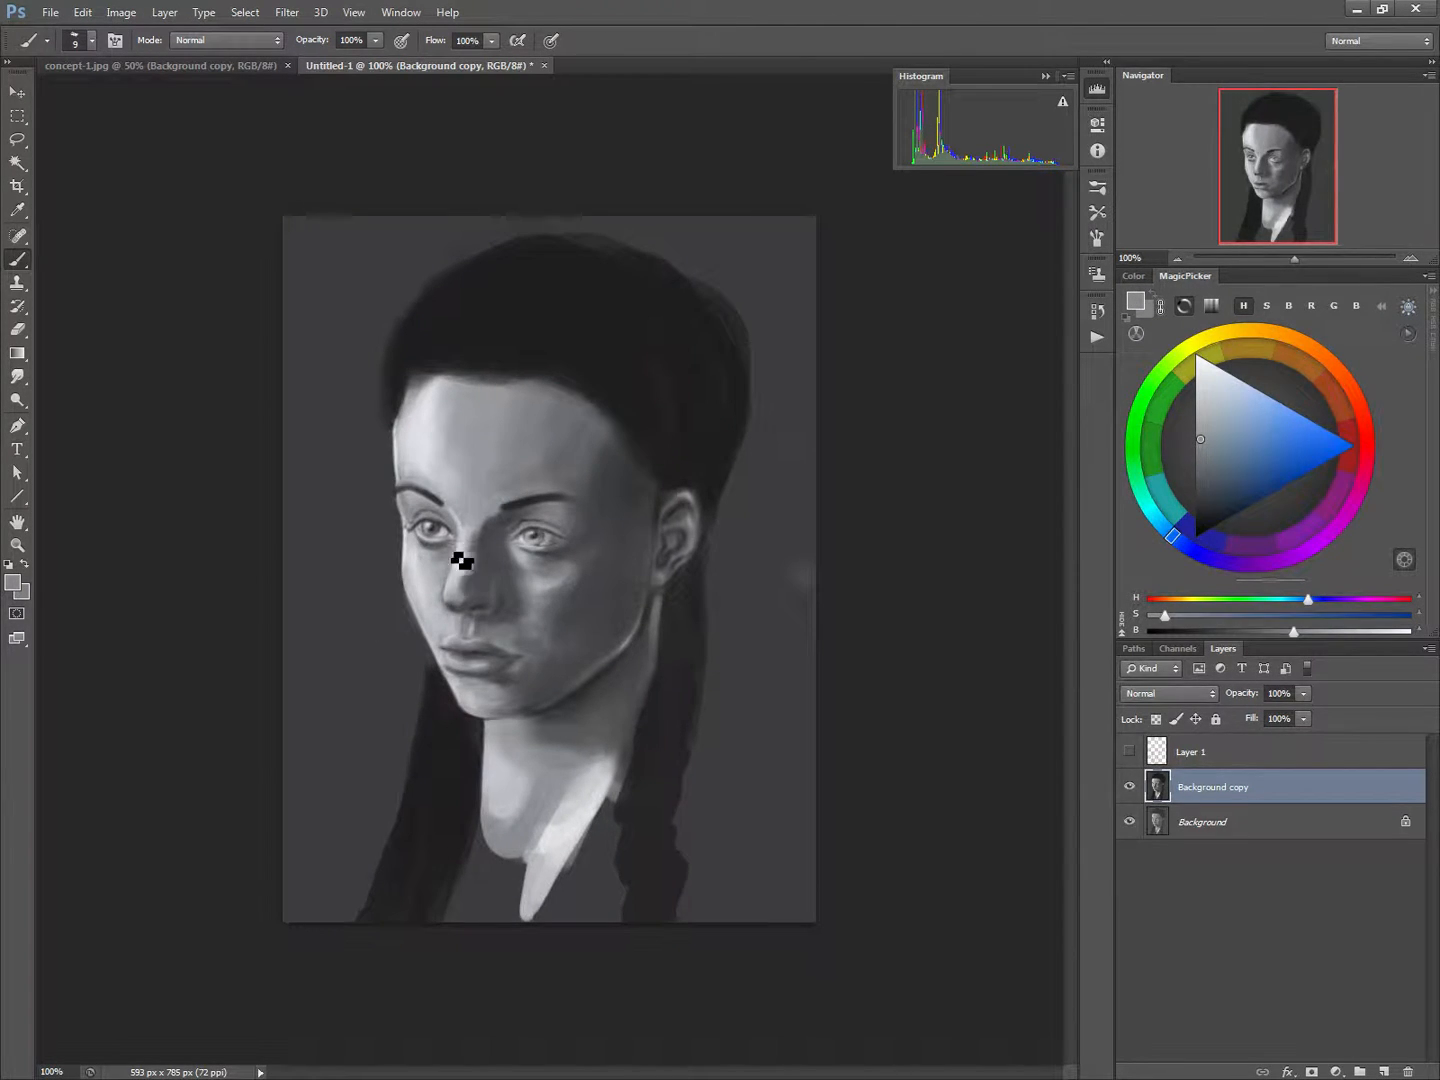
drag(458, 584, 460, 554)
Refine the light-side eye's lids and the skin just below it with sampled light and dark greys, reducing the brush to 5 px
alt+click(436, 567)
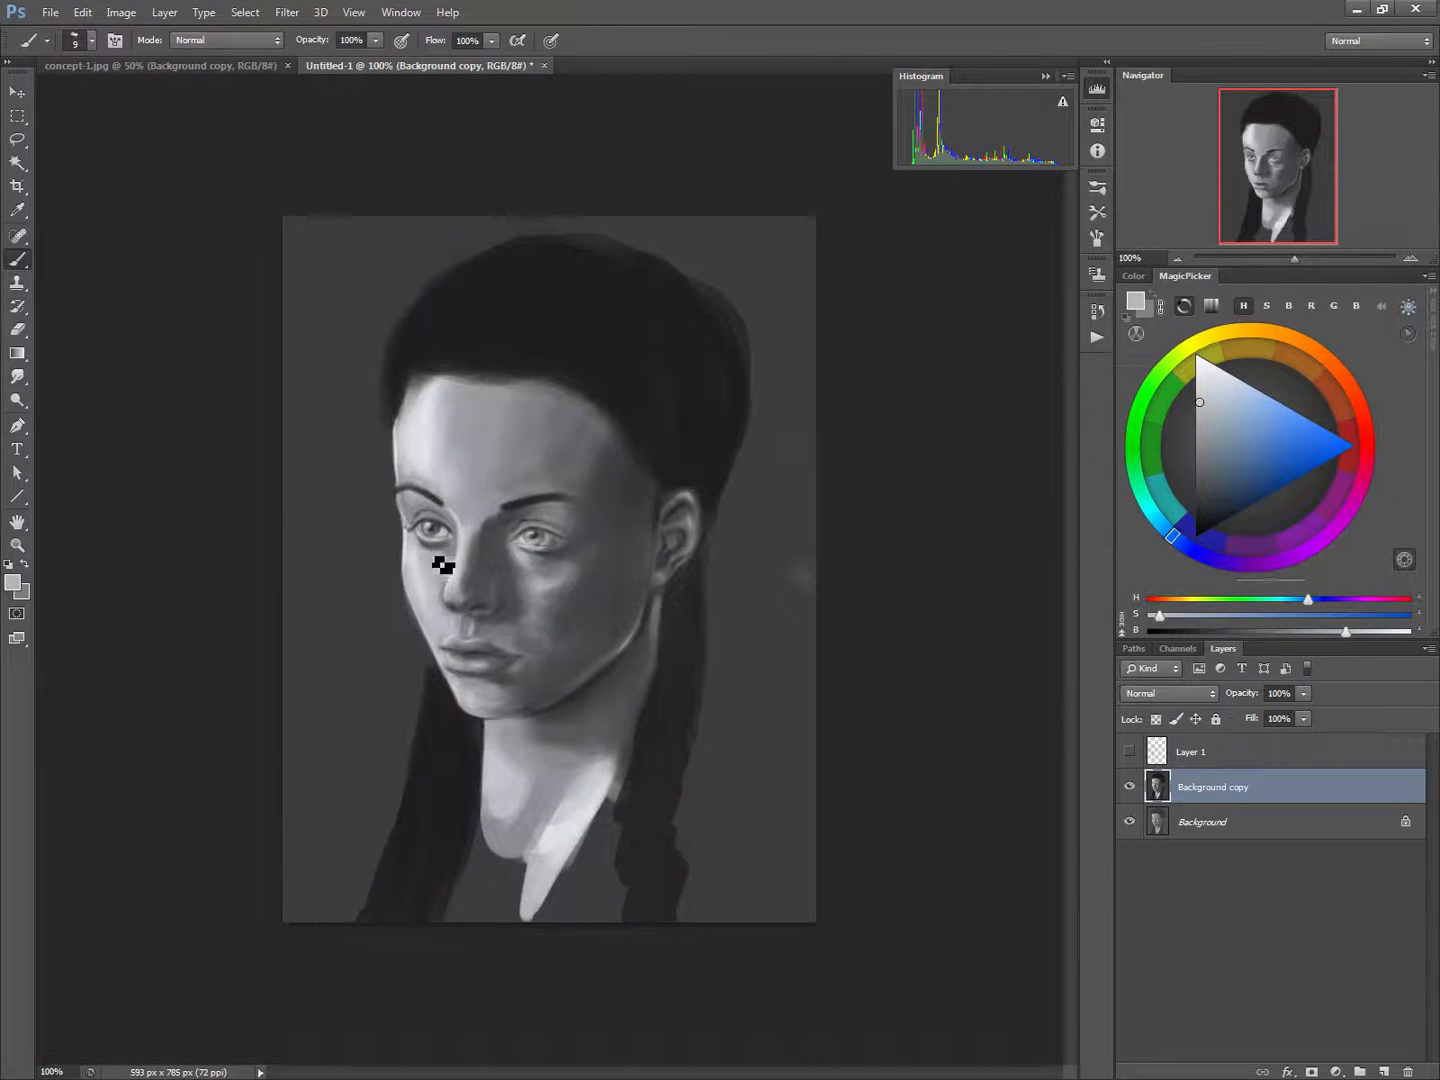
alt+click(450, 550)
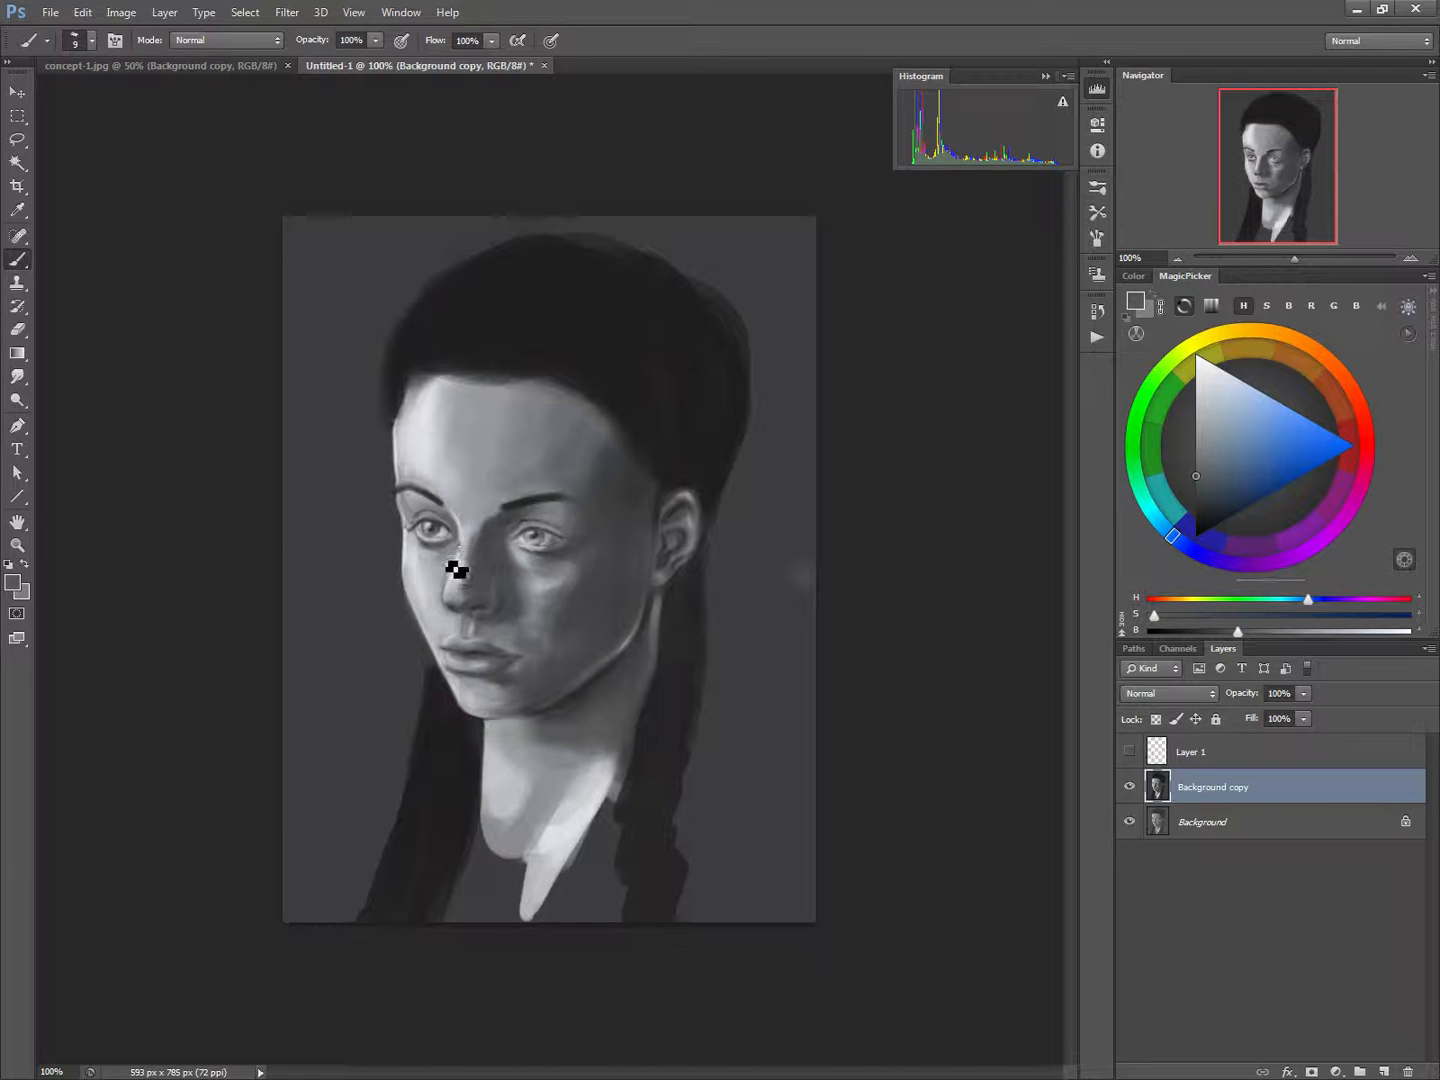
alt+click(420, 522)
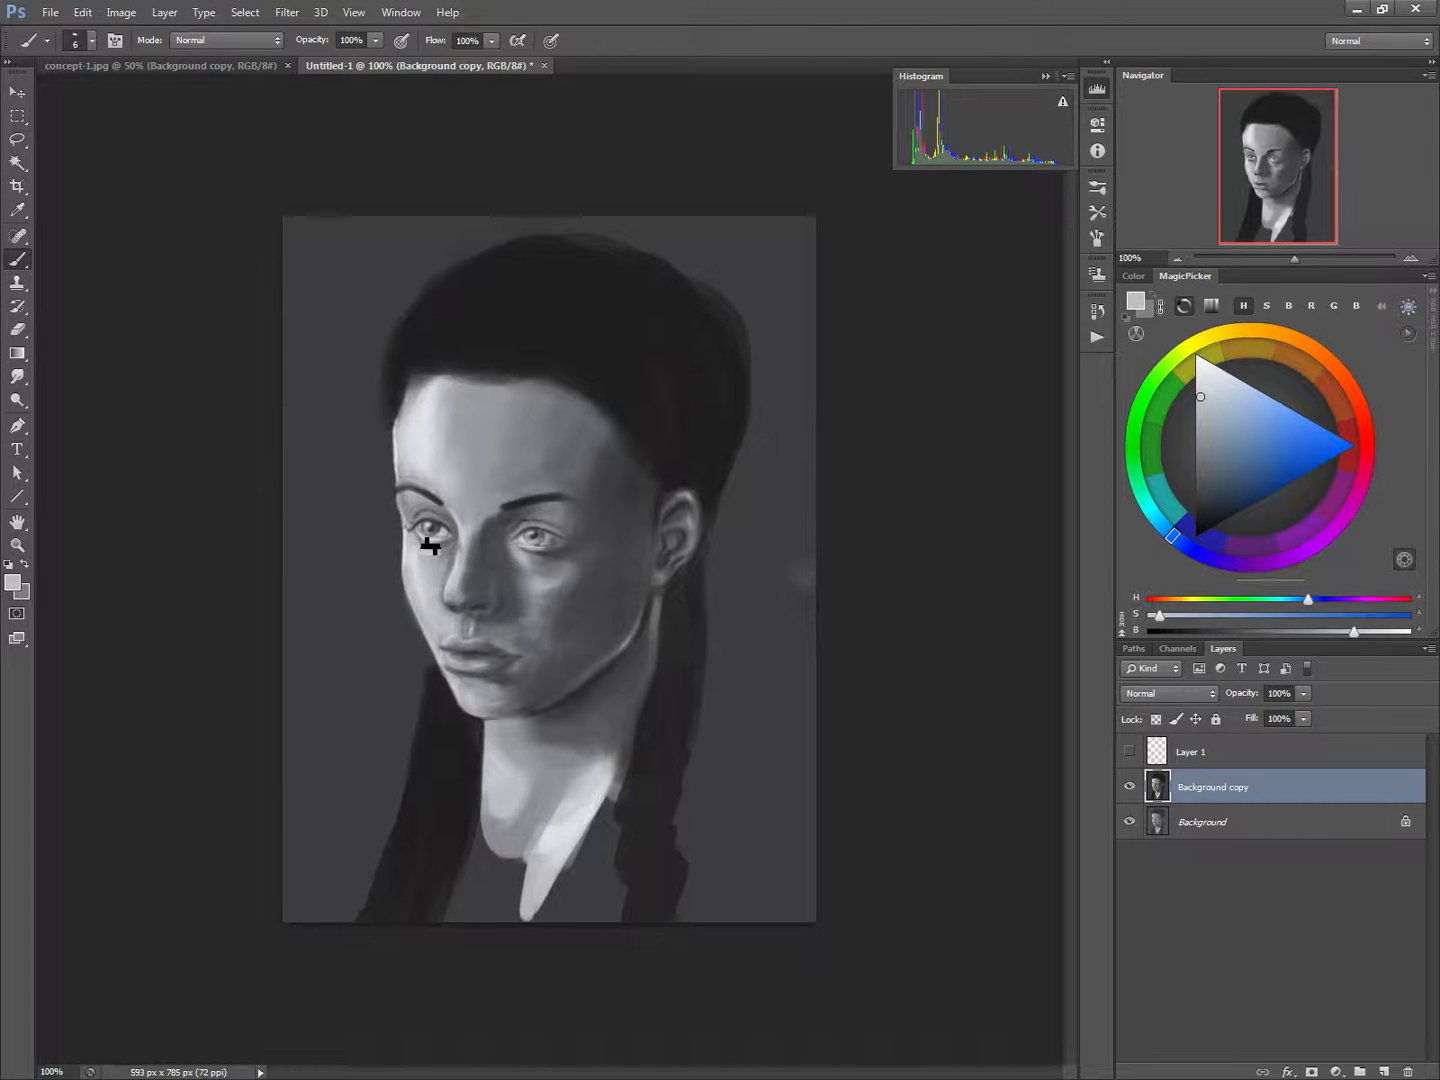
alt+click(426, 532)
alt+click(435, 521)
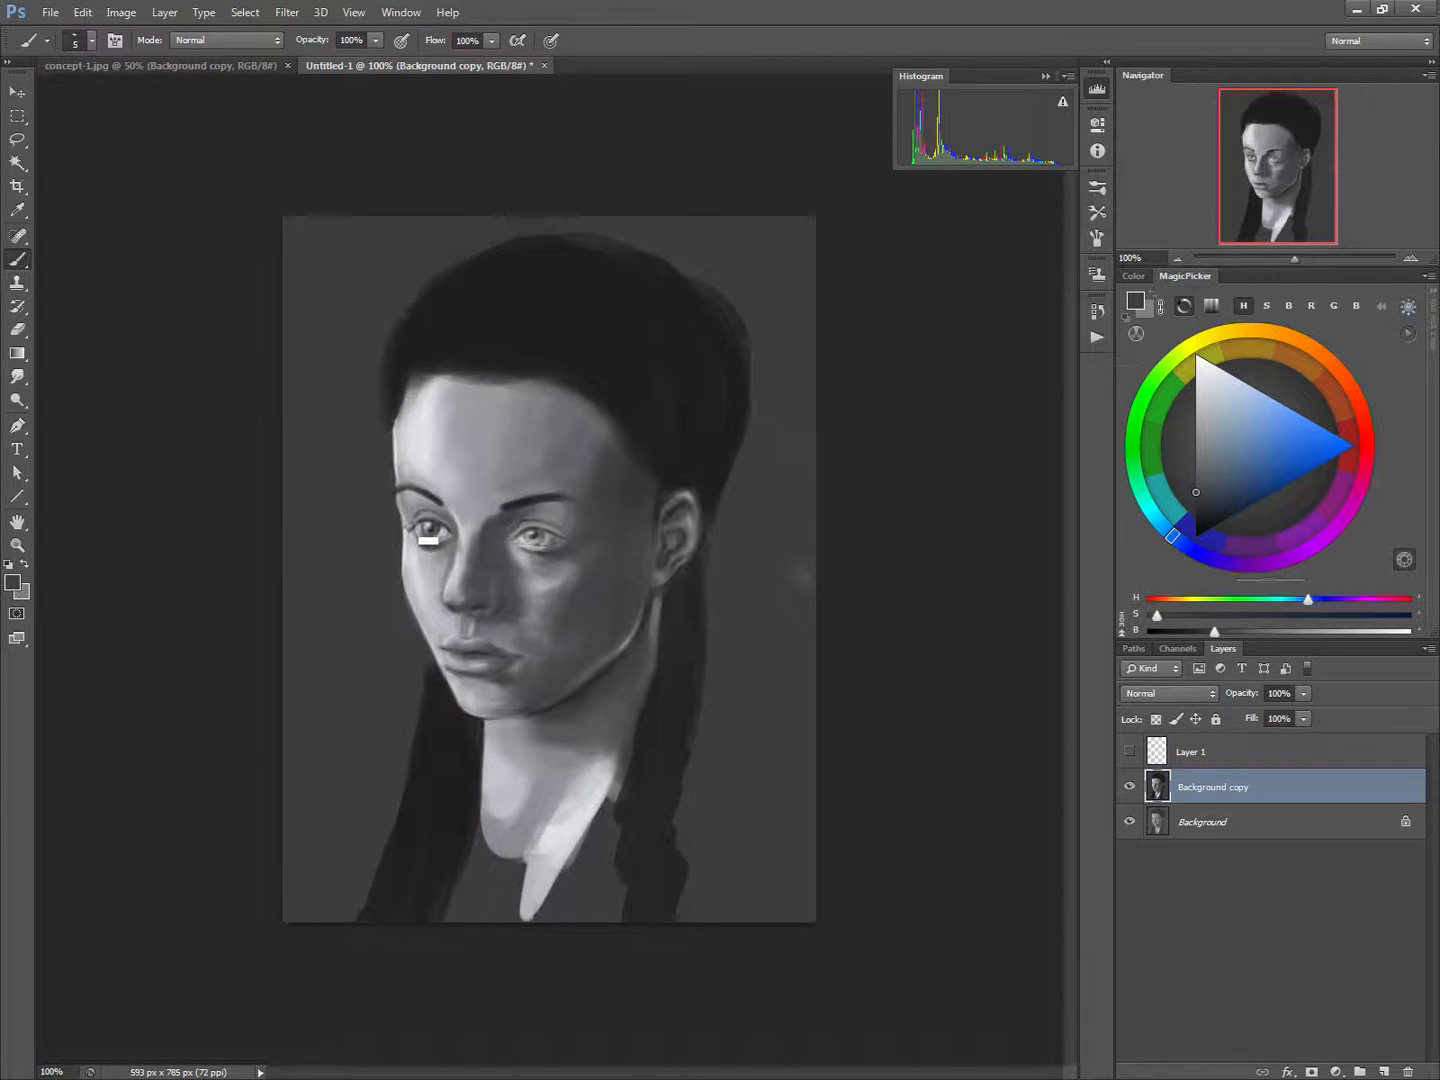
alt+click(424, 538)
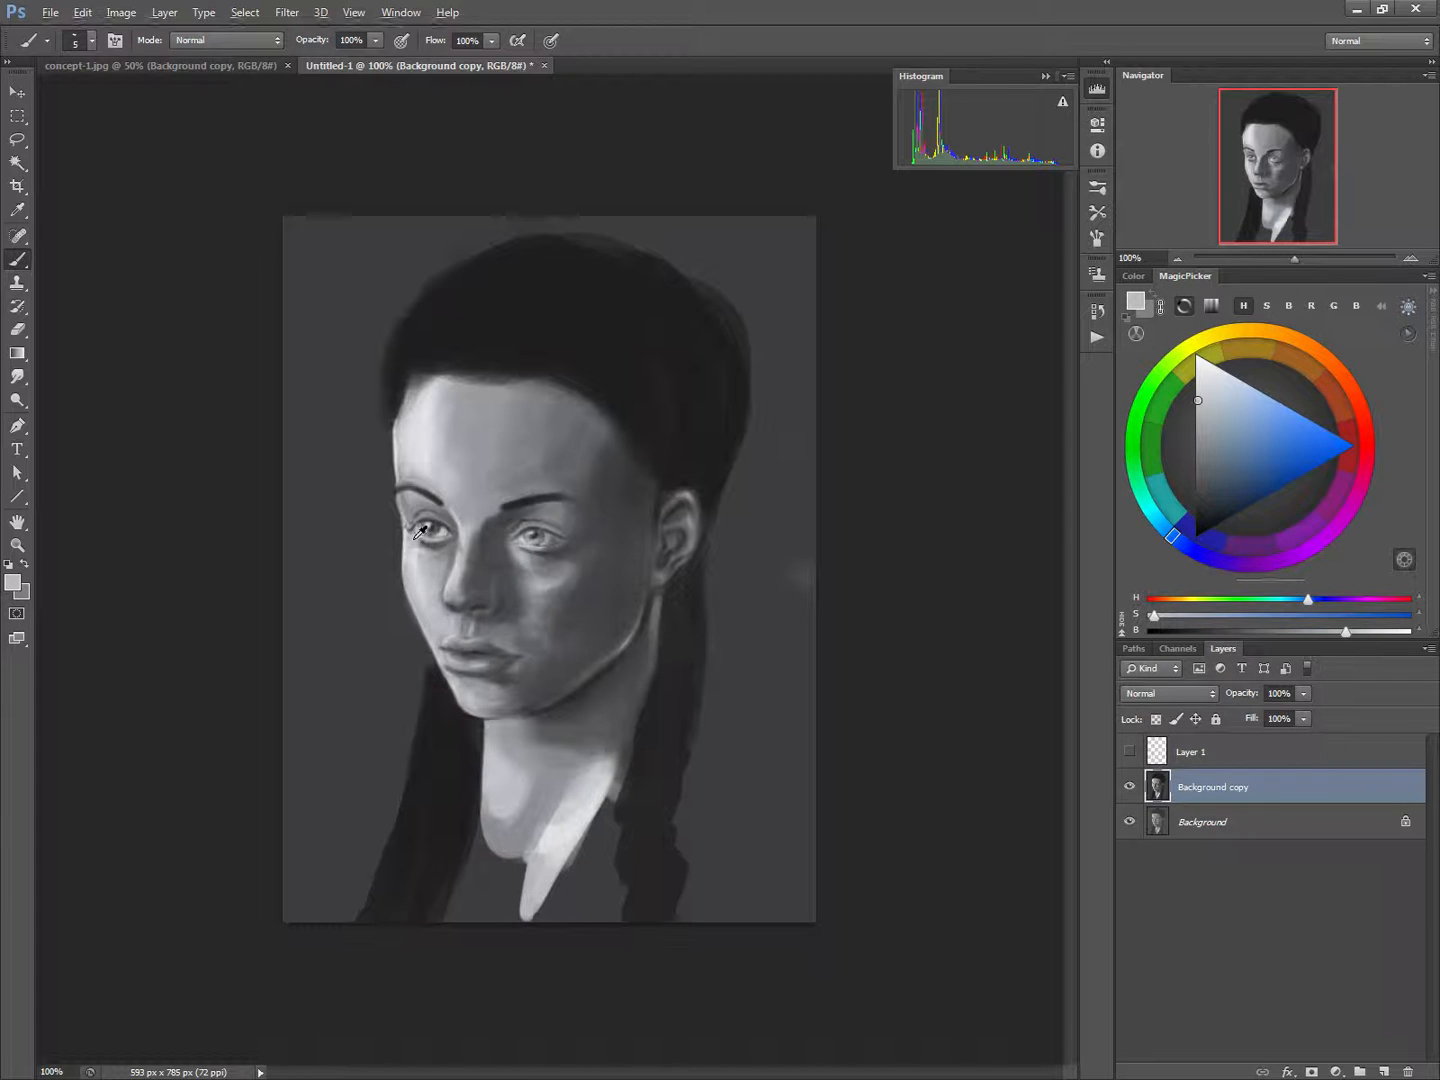
alt+click(416, 540)
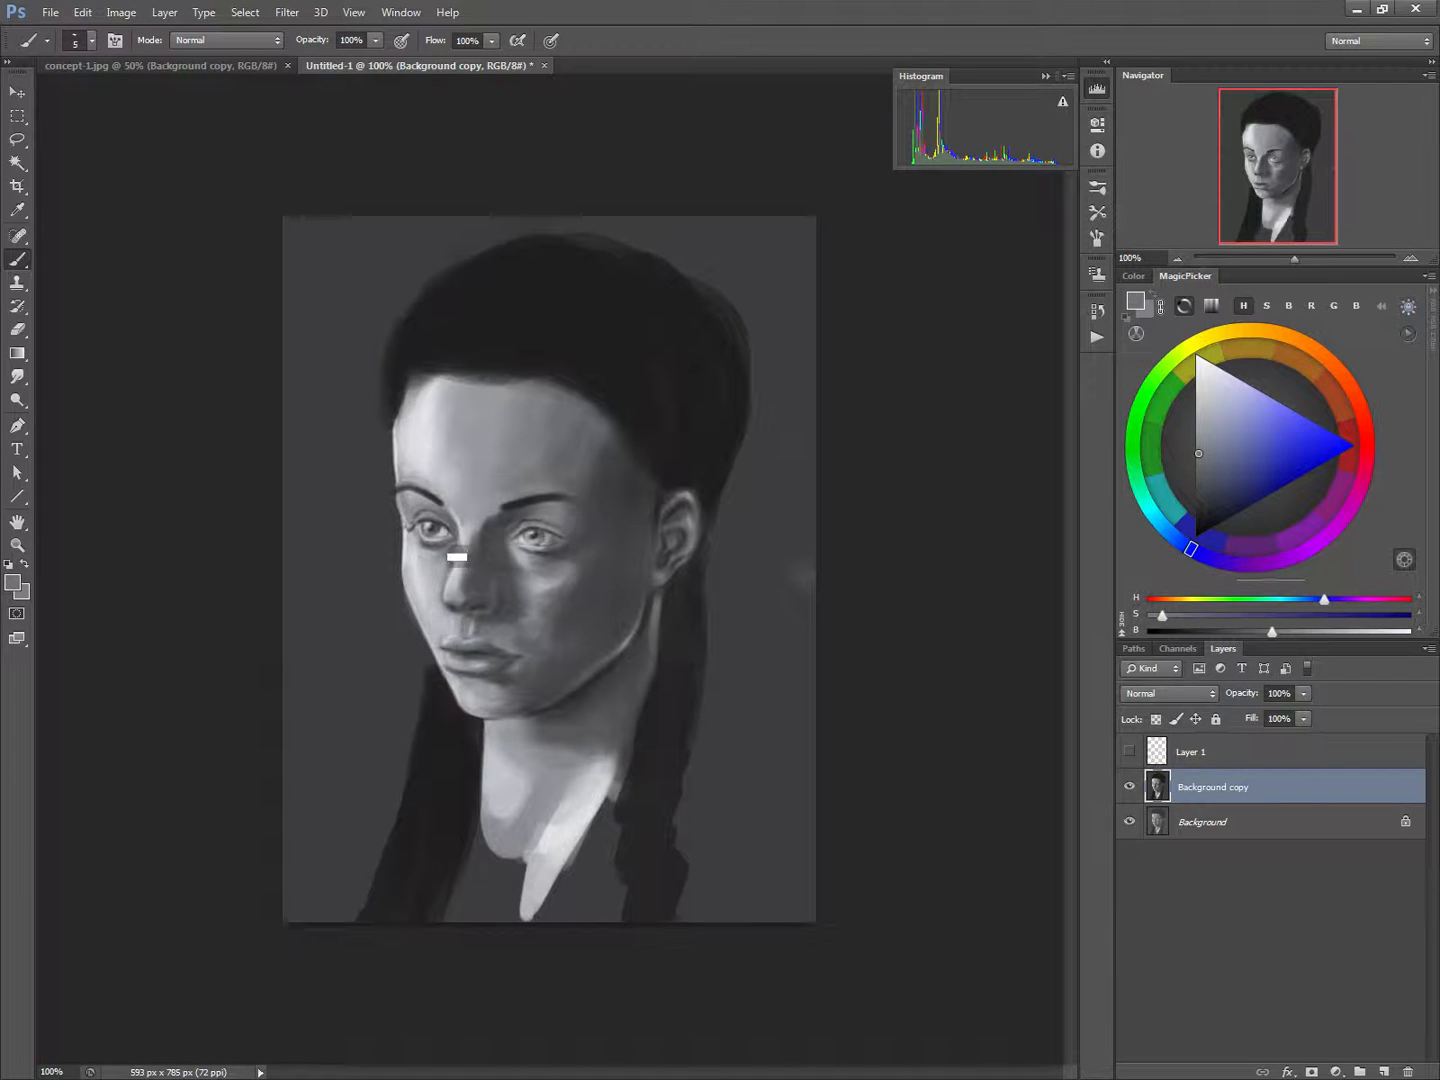
Blend the light-side eye's inner corner into the nose bridge with sampled greys and a 5 px brush
alt+click(454, 538)
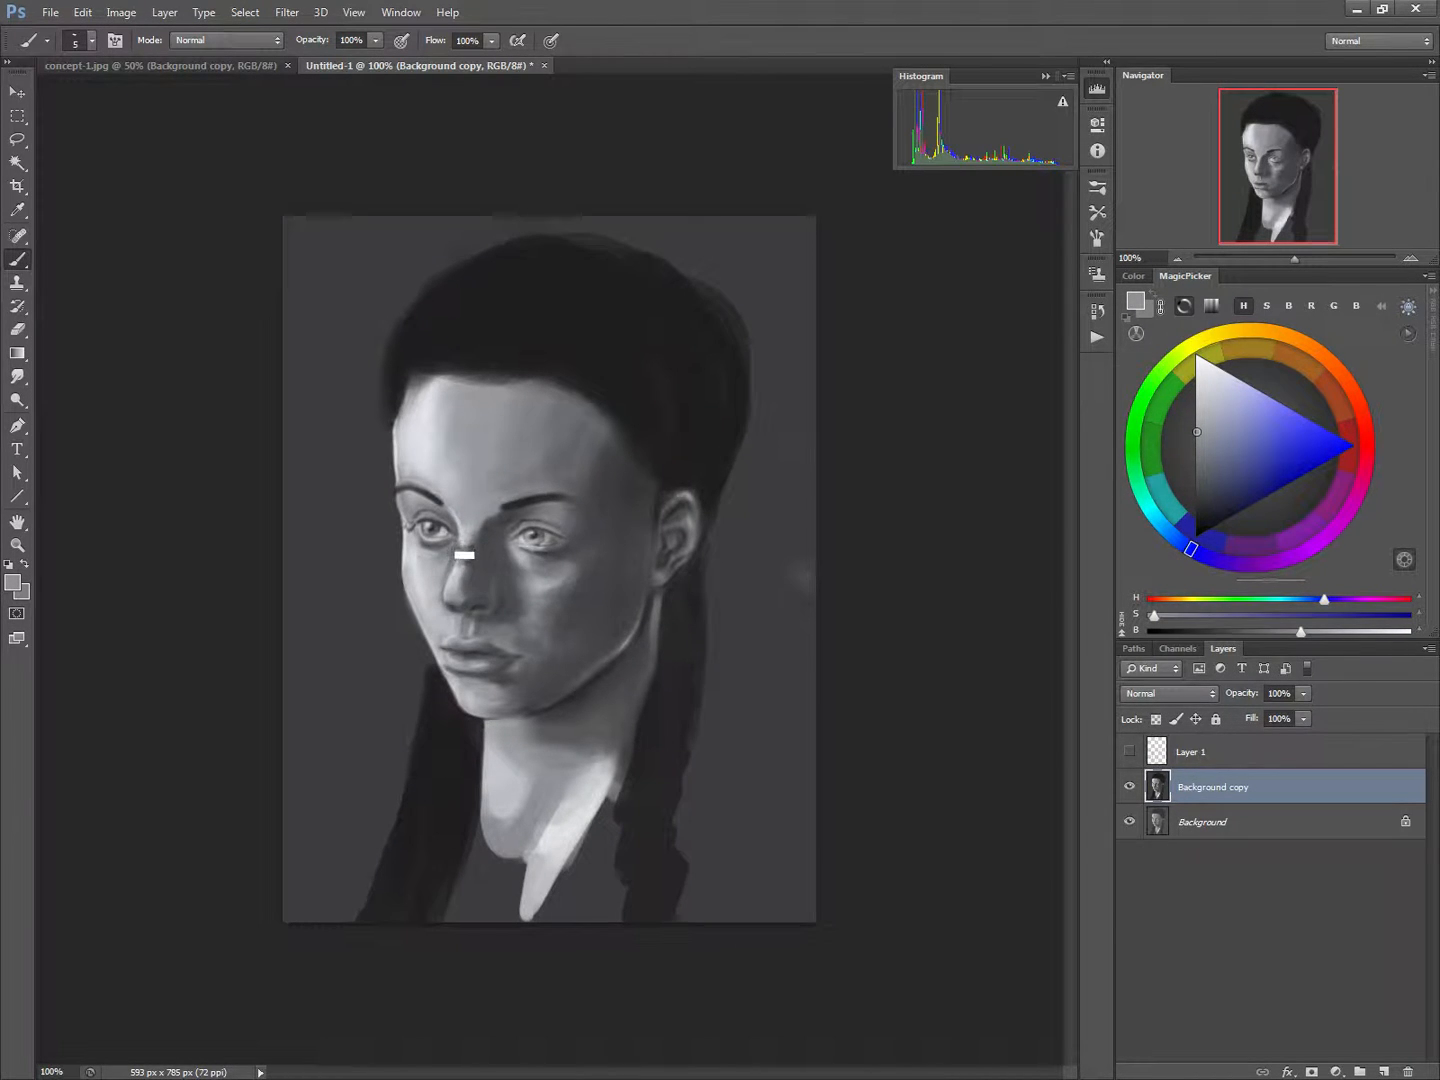
alt+click(448, 517)
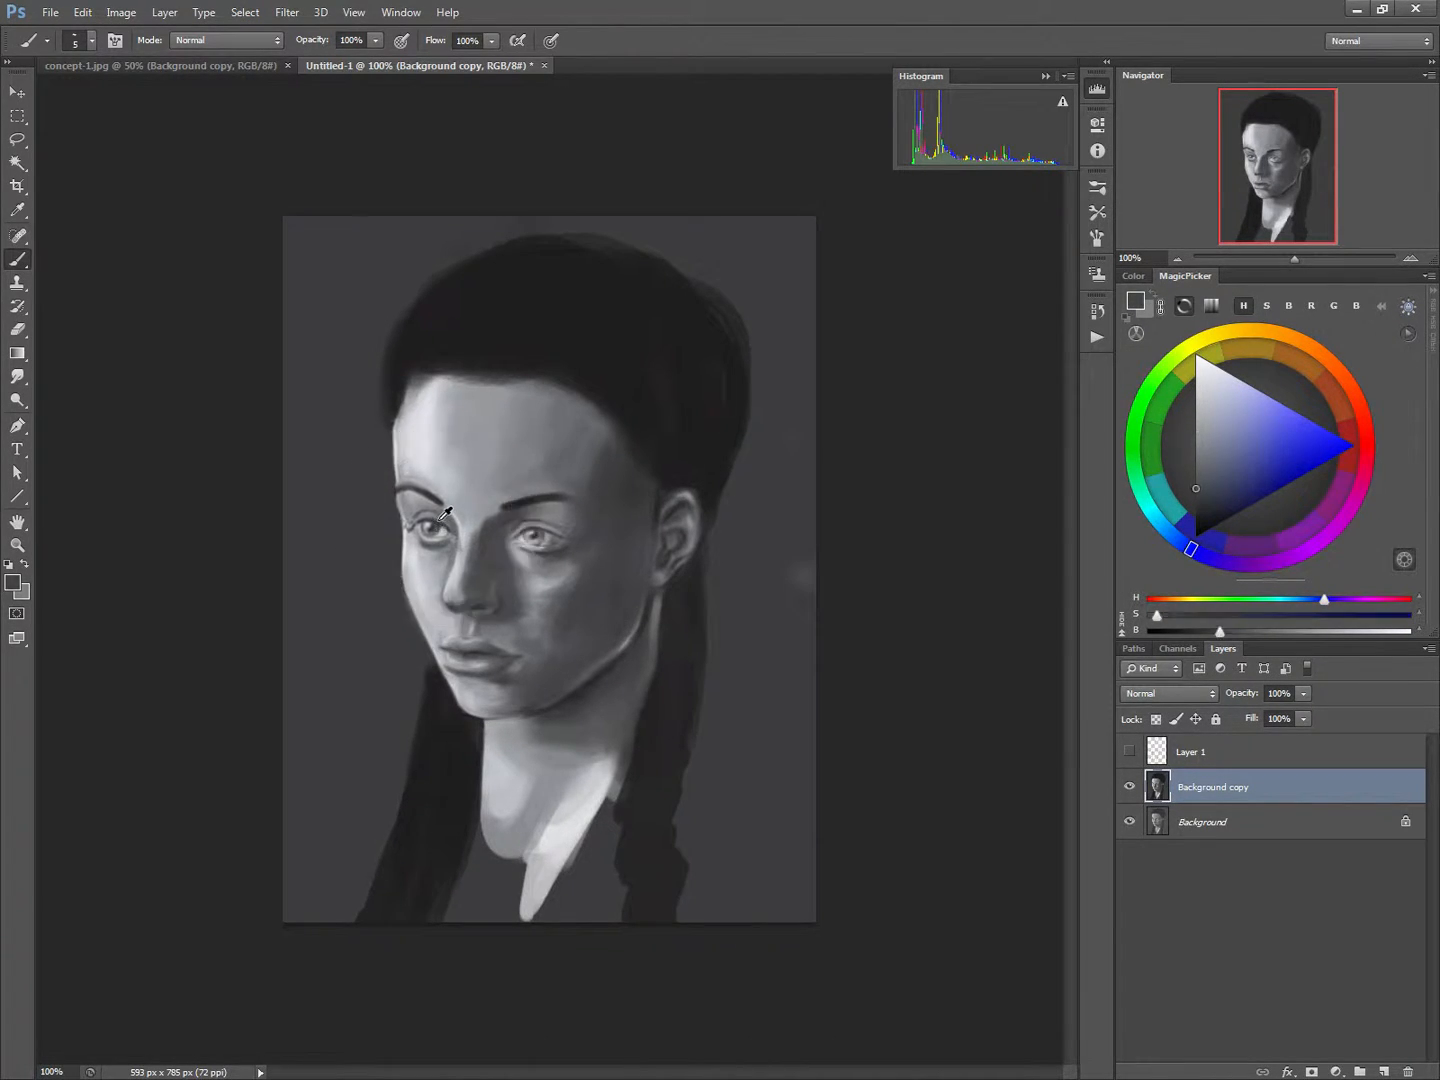
alt+click(441, 513)
Darken the shadow-side eye's lid line and outer corner with near-black sampled from the hair and a 5 px brush
drag(524, 546, 542, 551)
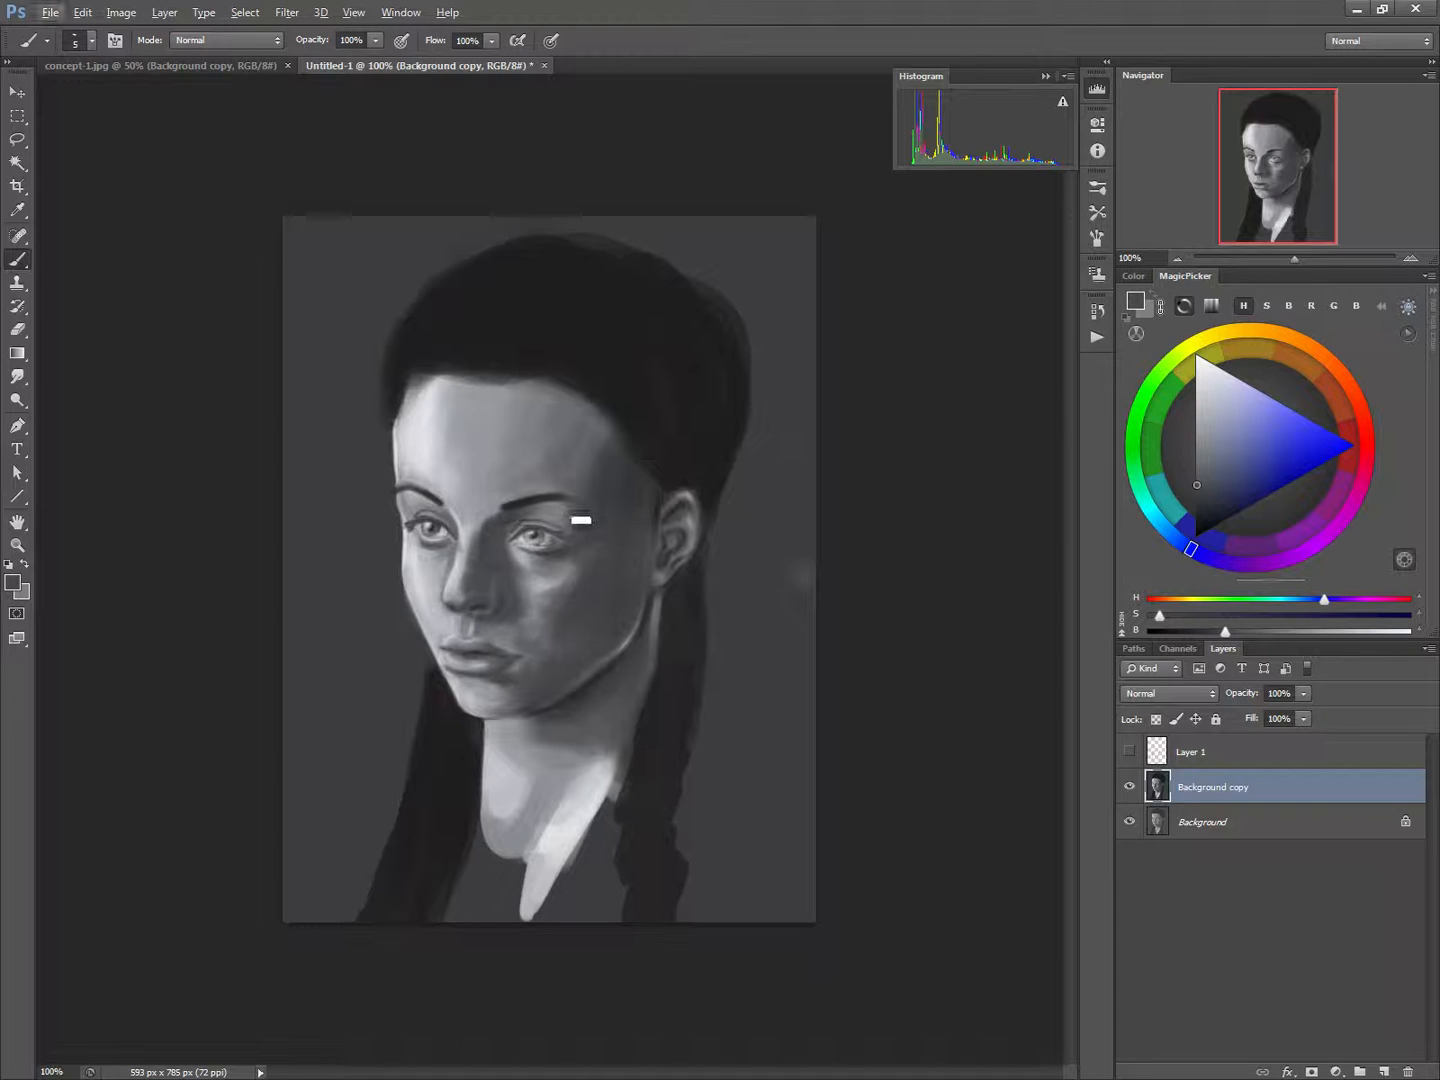
alt+click(670, 450)
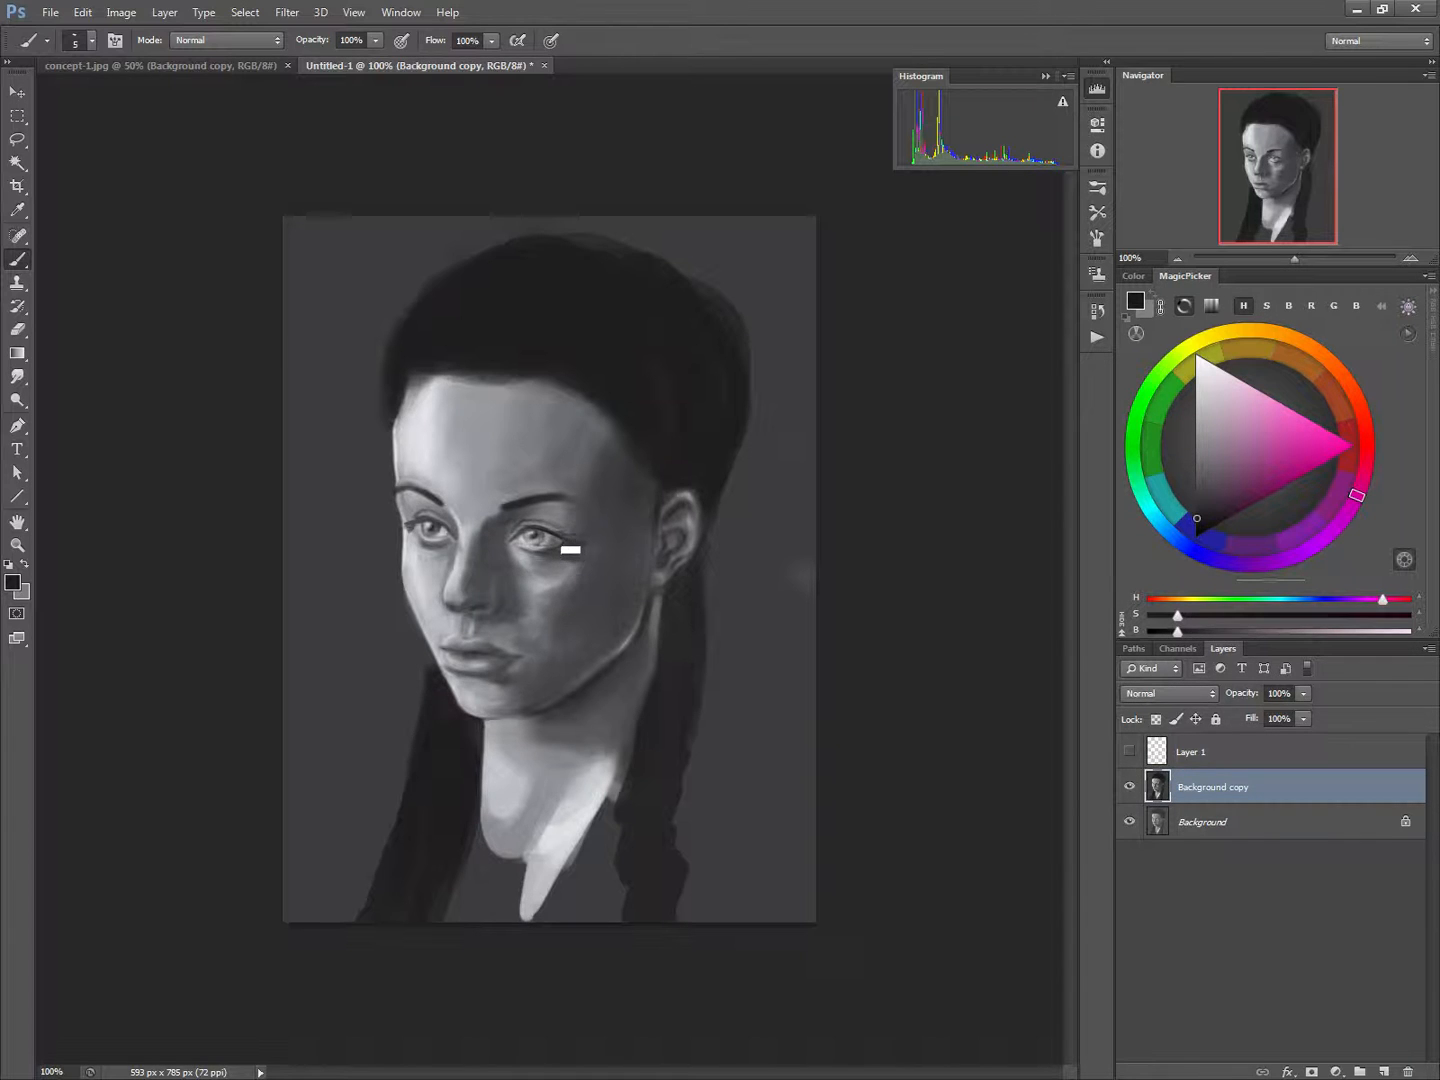
alt+click(663, 418)
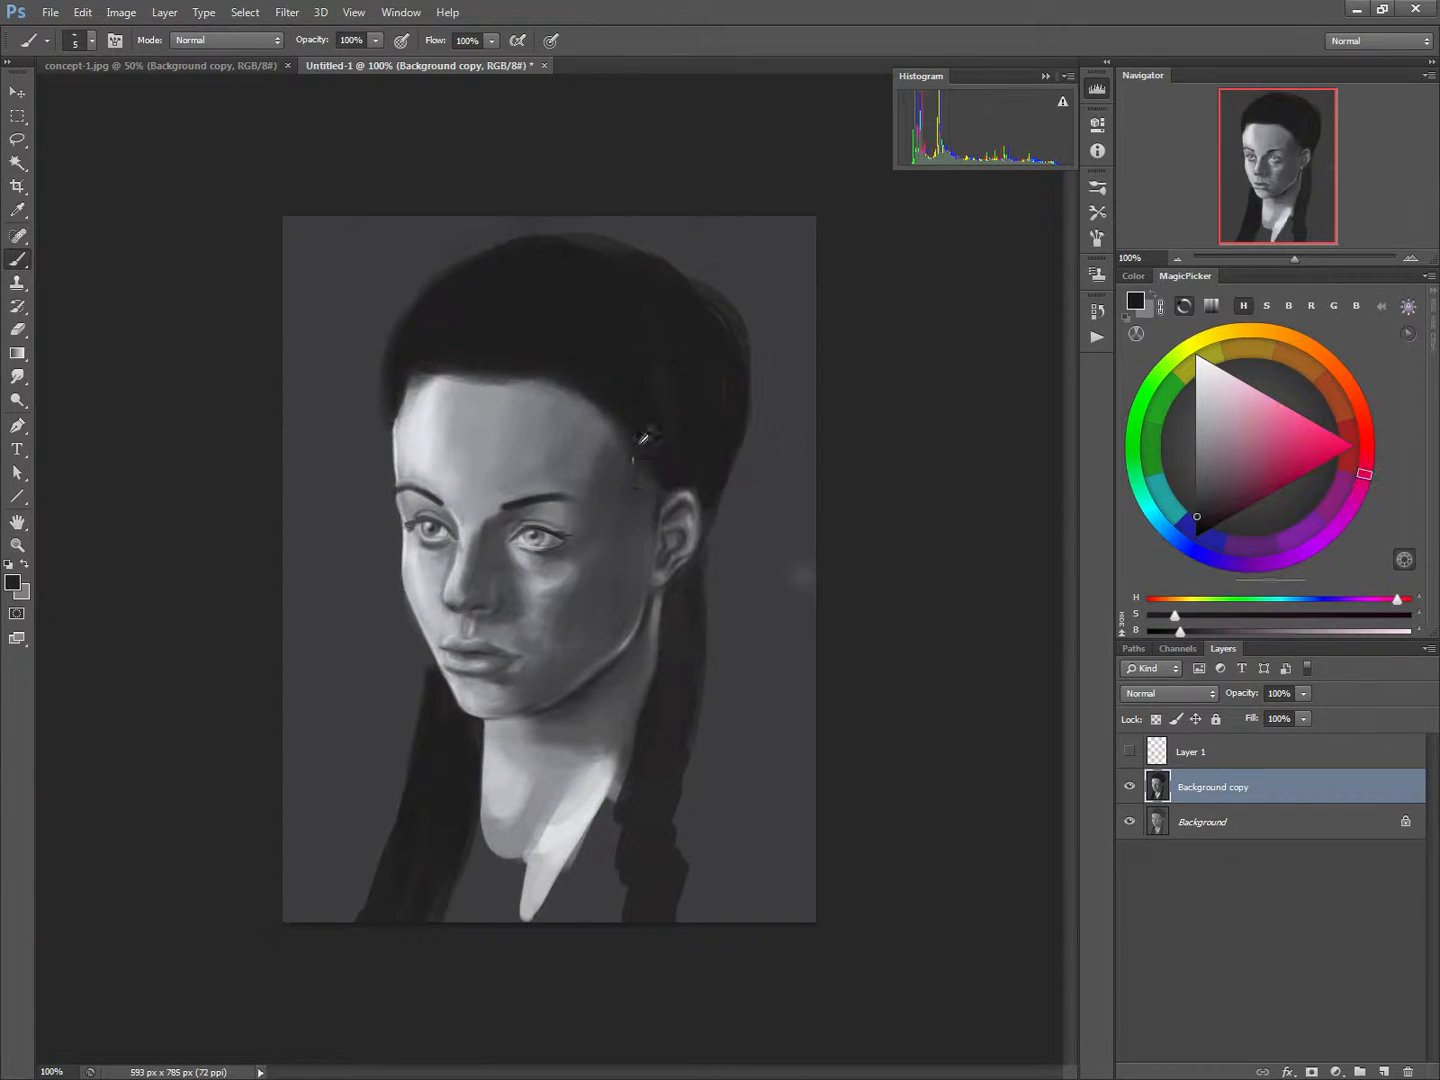
Darken the neck below the ear and jaw with a 35 px dark grey brush, and compare Background copy with the original Background
key(bracketright)
key(bracketright)
key(bracketright)
key(bracketright)
key(bracketright)
key(bracketright)
alt+click(650, 602)
key(bracketright)
key(bracketright)
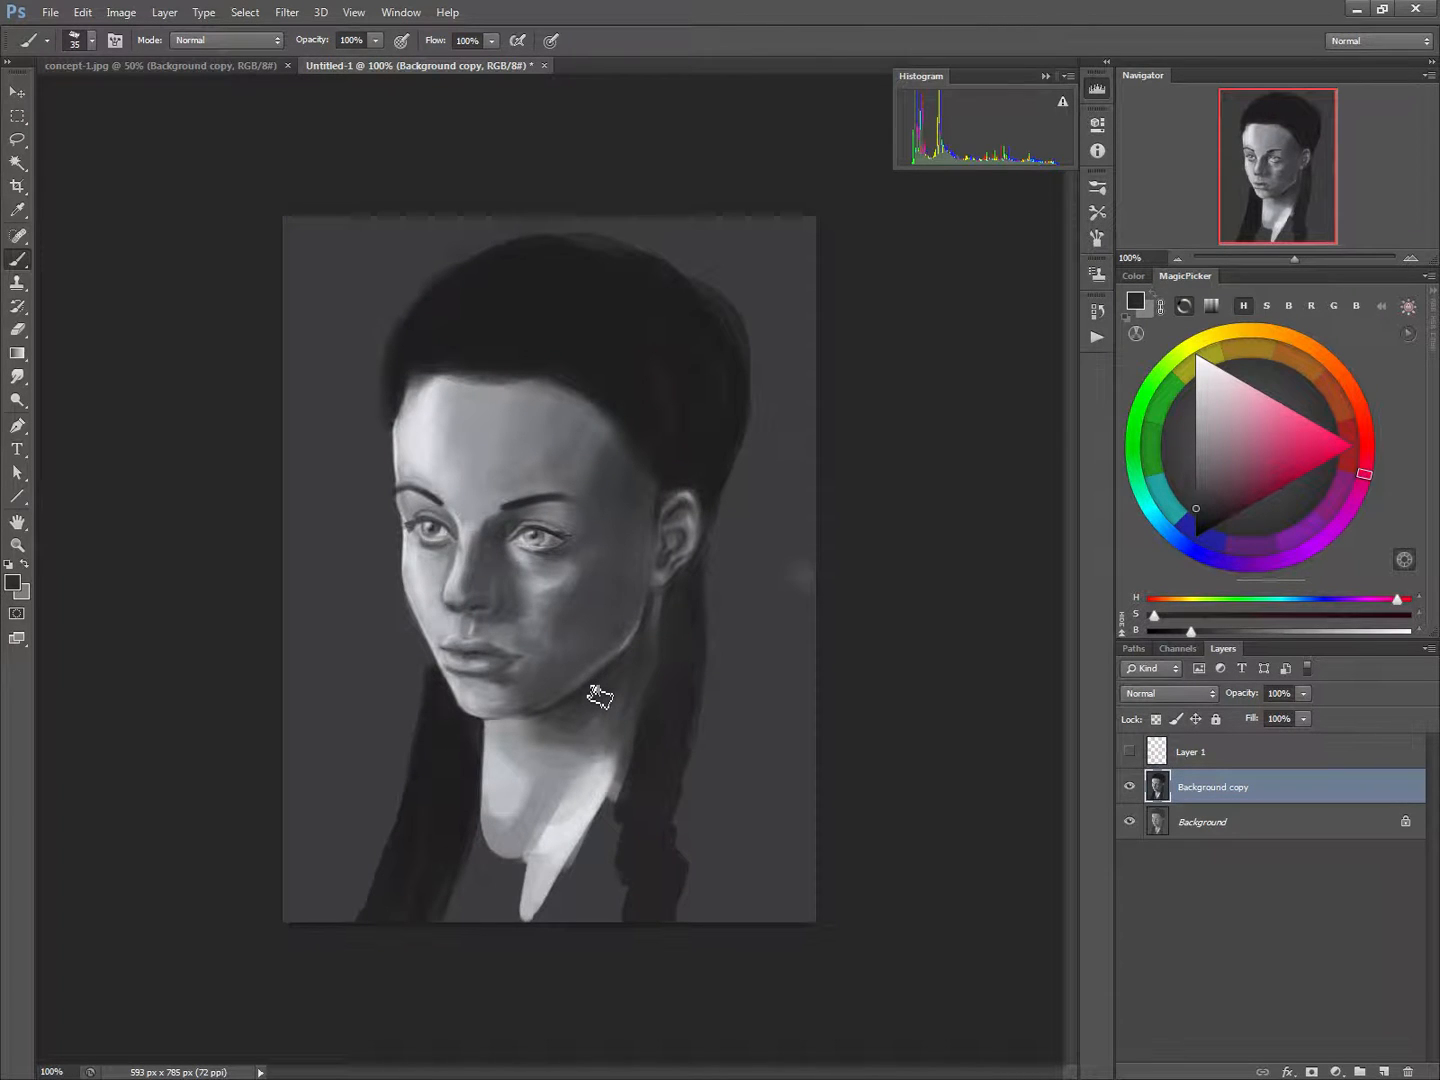
click(1130, 787)
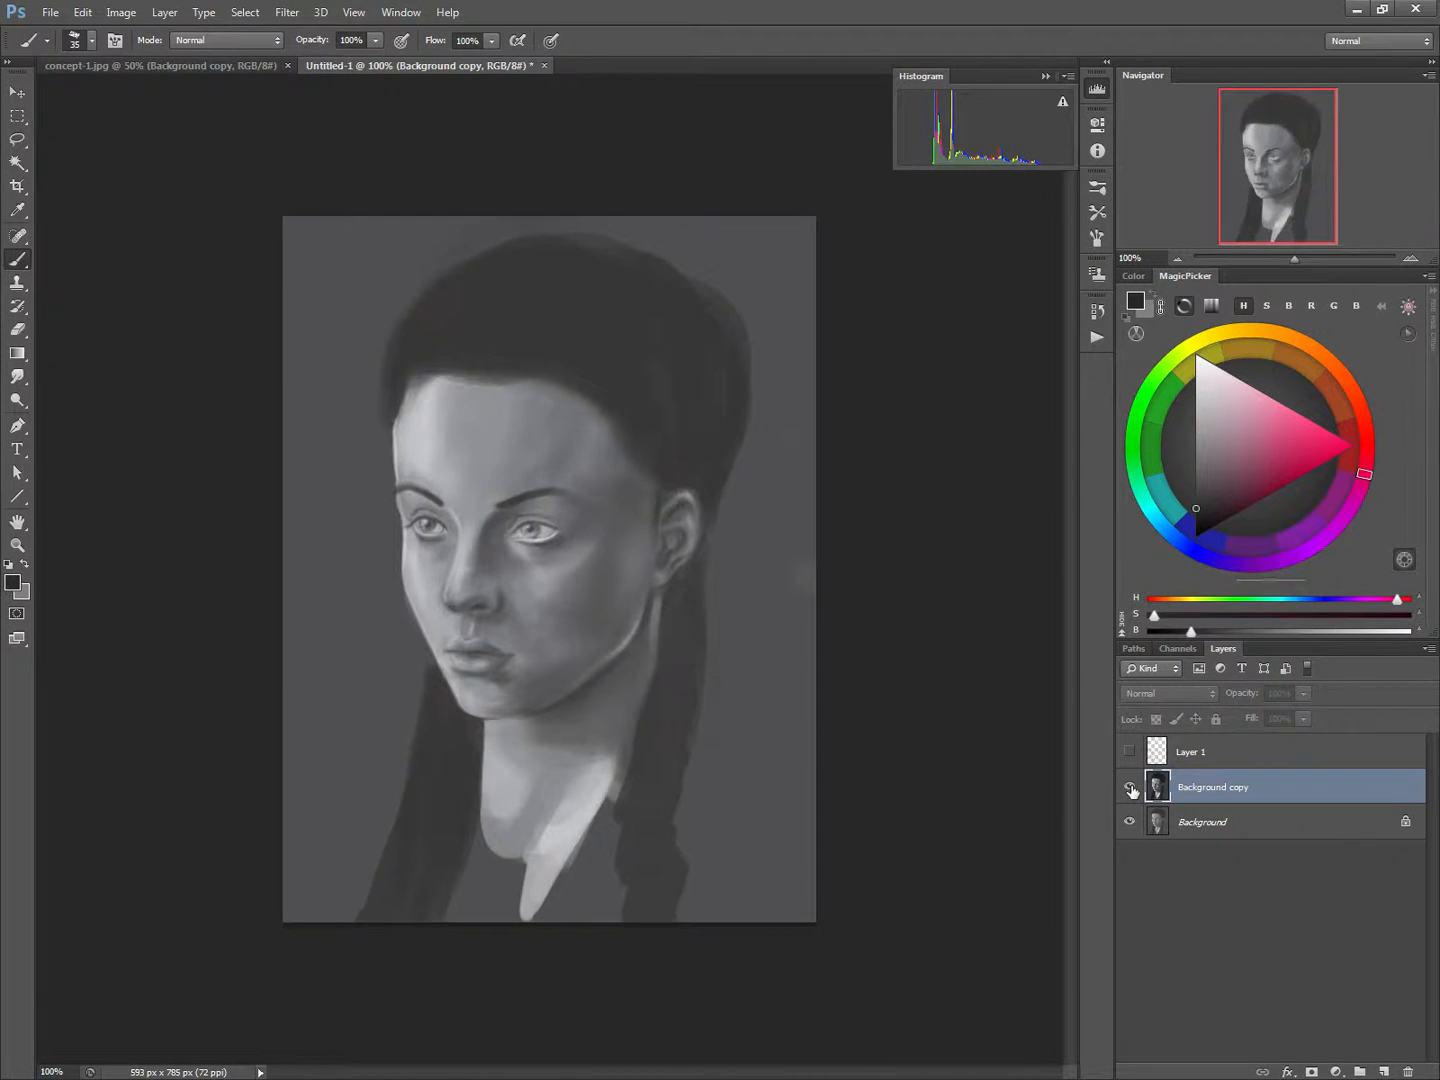
click(1130, 787)
click(1130, 787)
click(1130, 787)
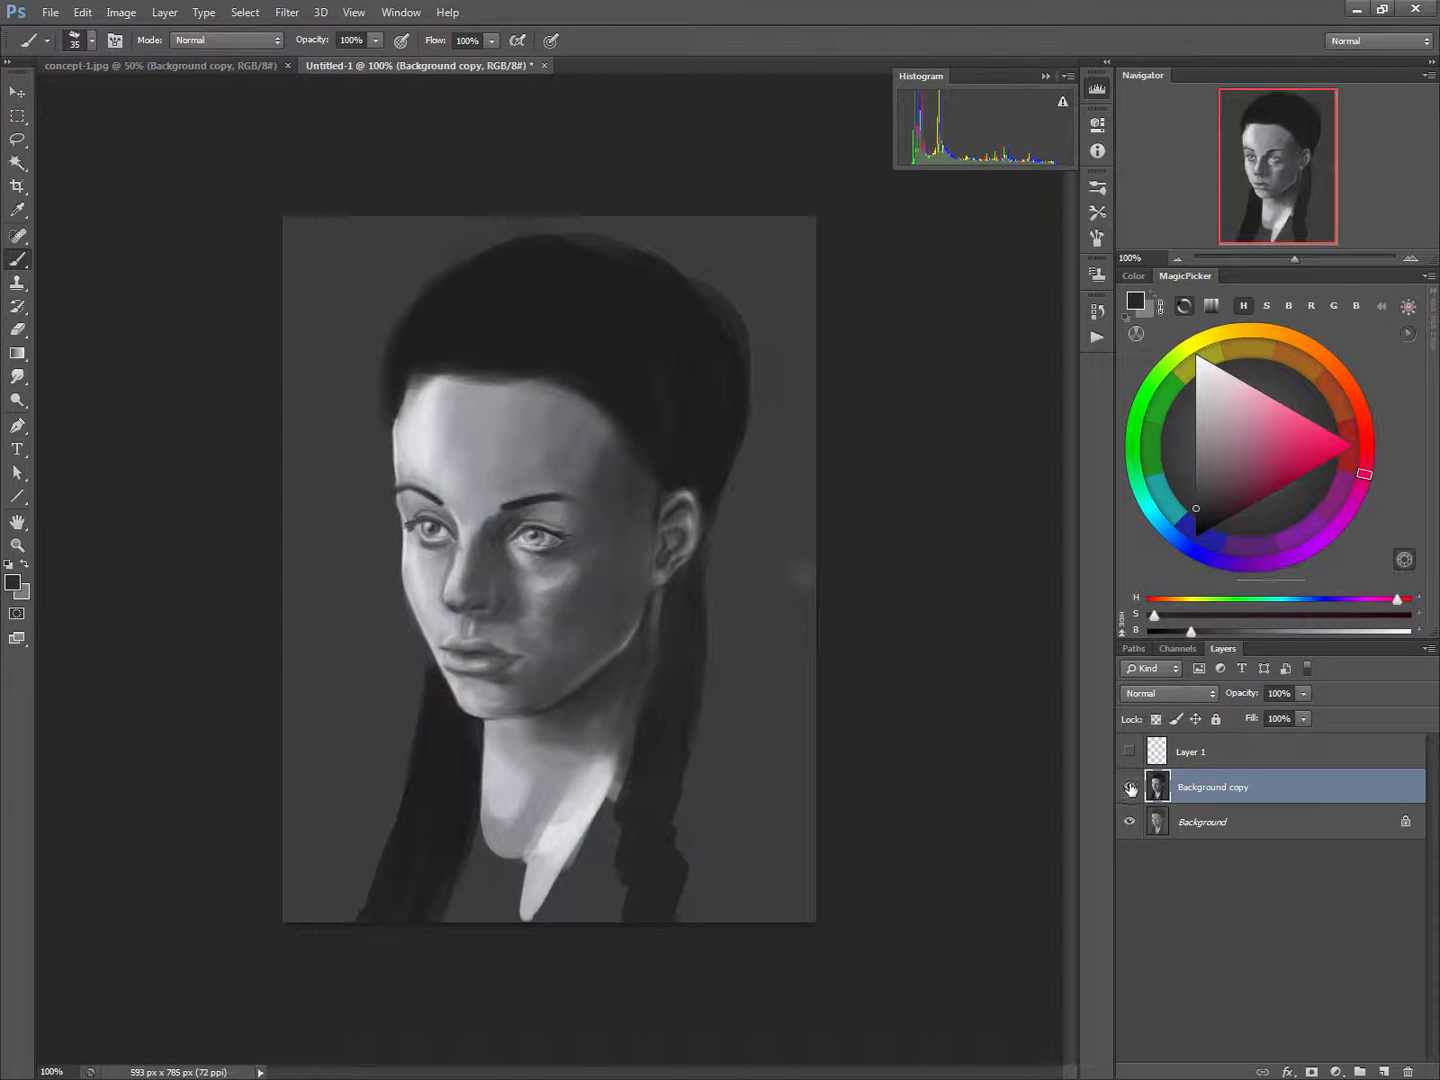
Retouch the light-side mouth corner and the lower lip's edge with sampled greys, reducing the brush to 6 px
alt+click(437, 631)
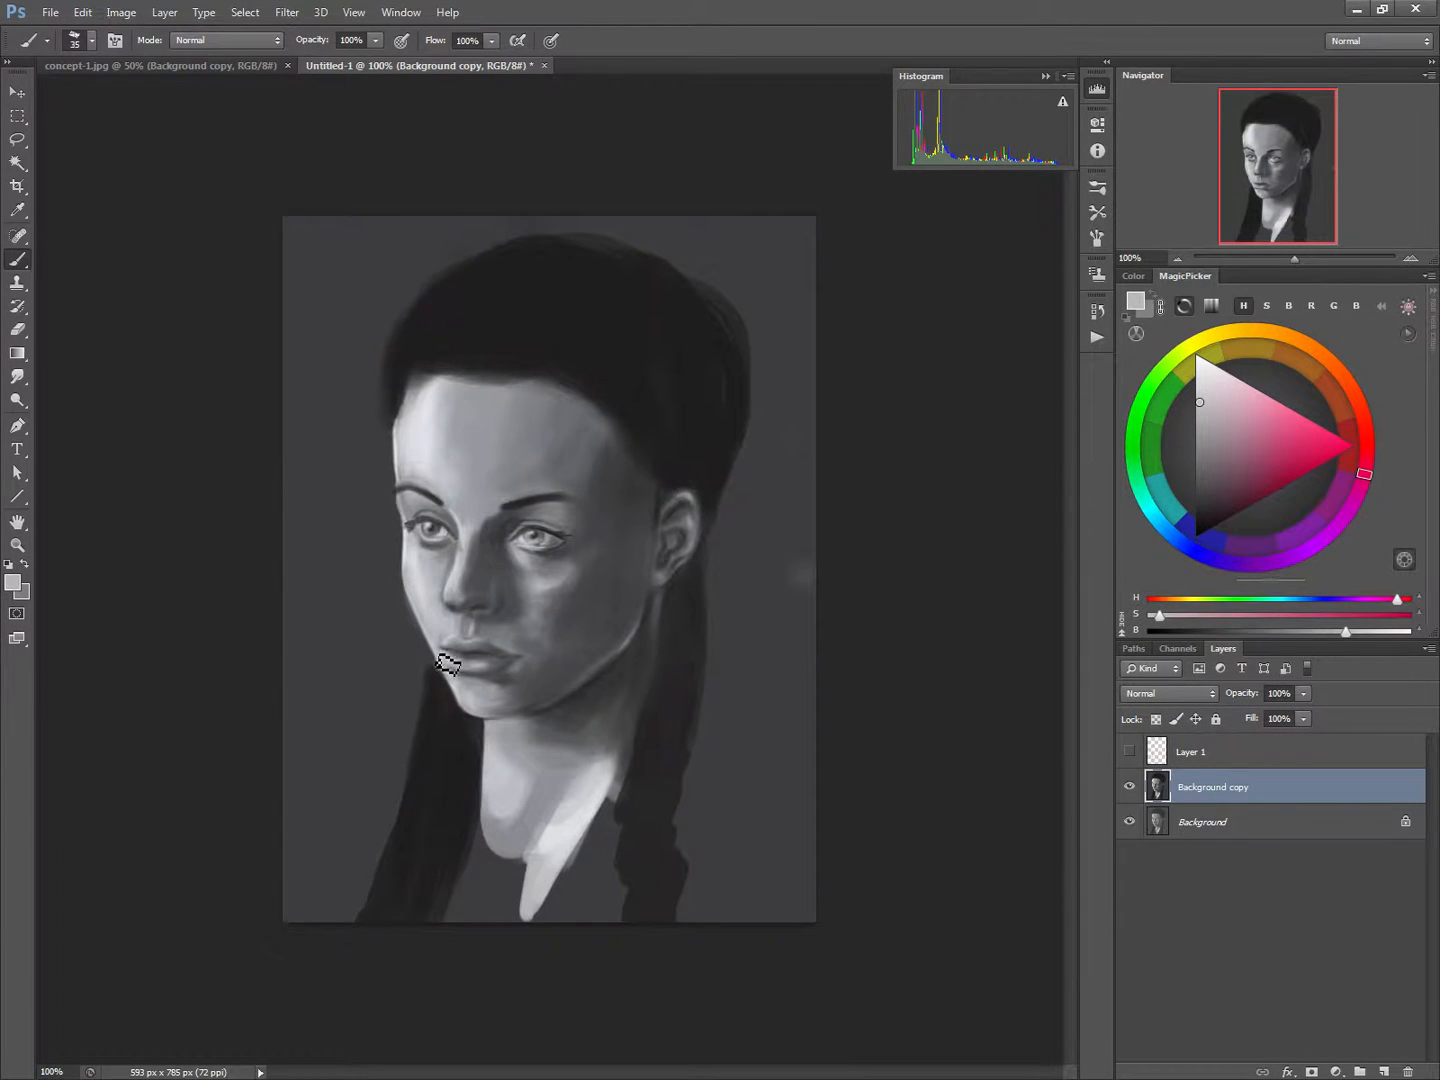
key(bracketleft)
key(bracketleft)
key(bracketleft)
key(bracketleft)
key(bracketleft)
key(bracketleft)
key(bracketleft)
drag(450, 665, 461, 694)
alt+click(476, 667)
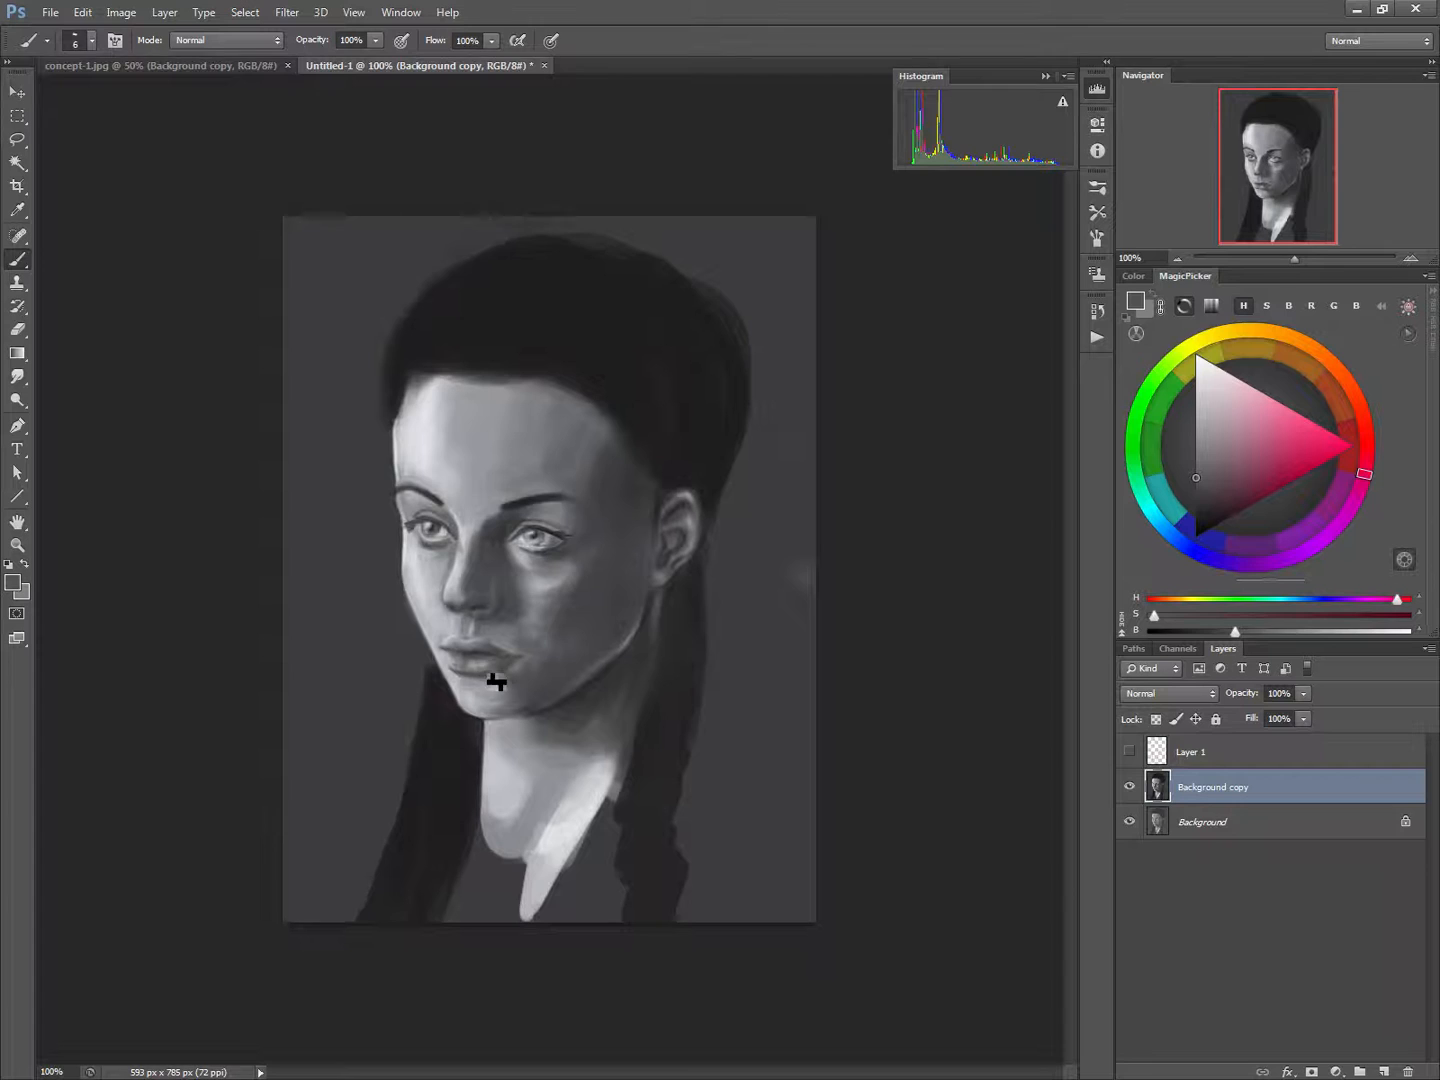
click(500, 684)
Reshape the upper lip's contour and the skin above it with sampled light and mid greys and a brush enlarged to 9 px
alt+click(456, 630)
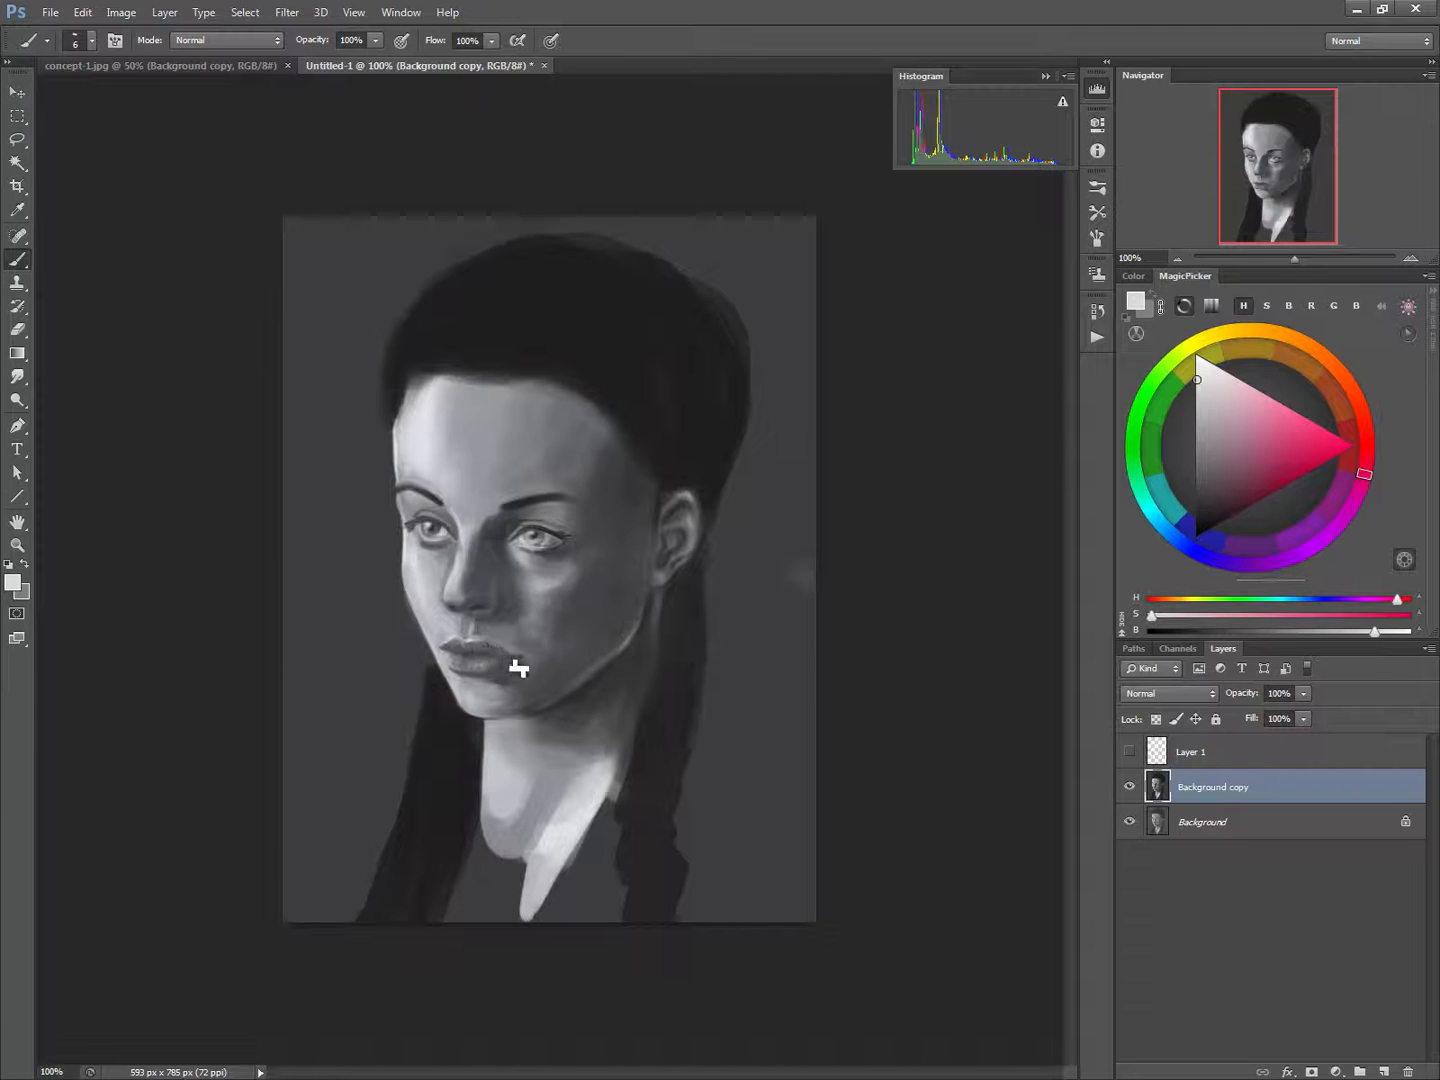
alt+click(535, 600)
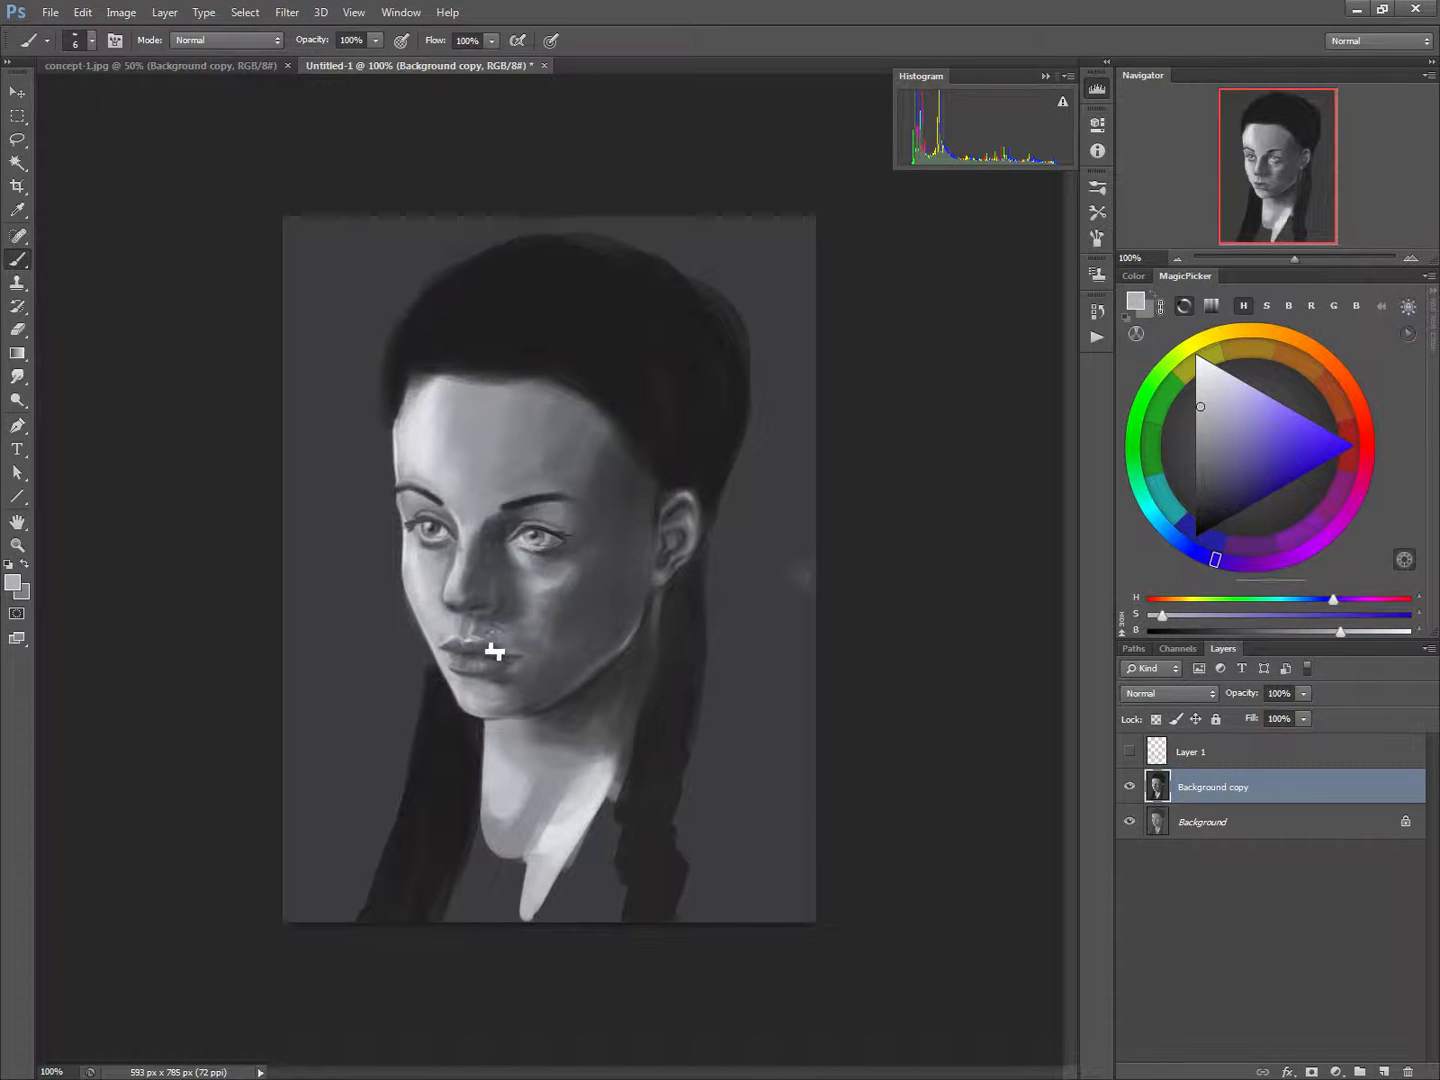
alt+click(503, 651)
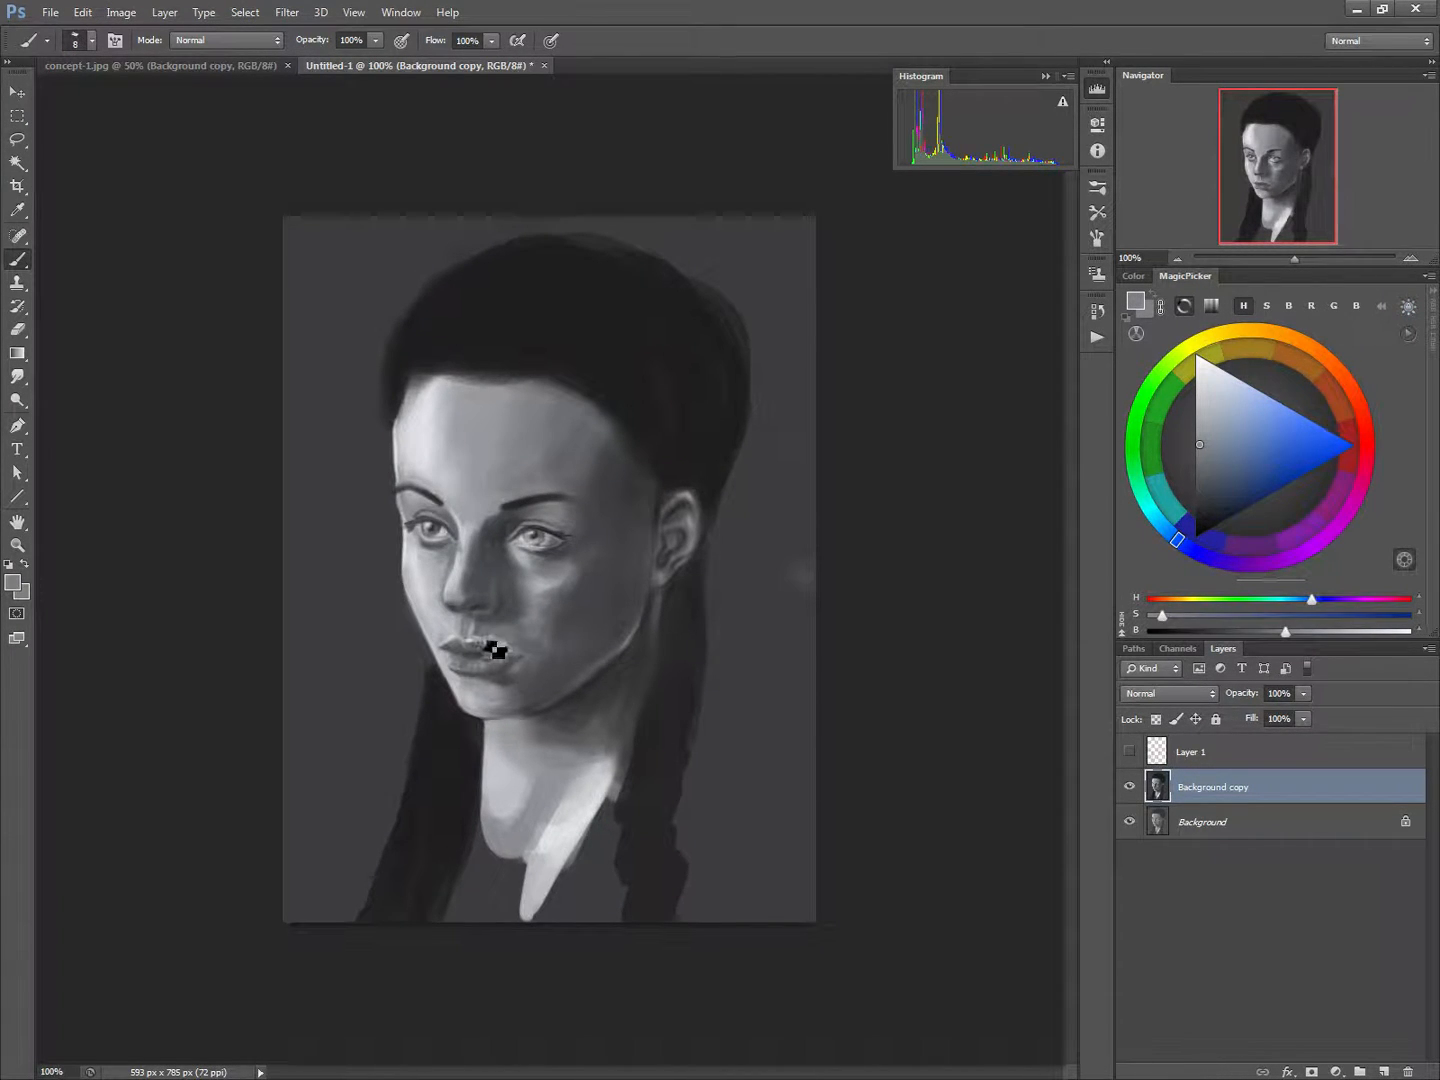
key(bracketright)
alt+click(487, 647)
alt+click(495, 642)
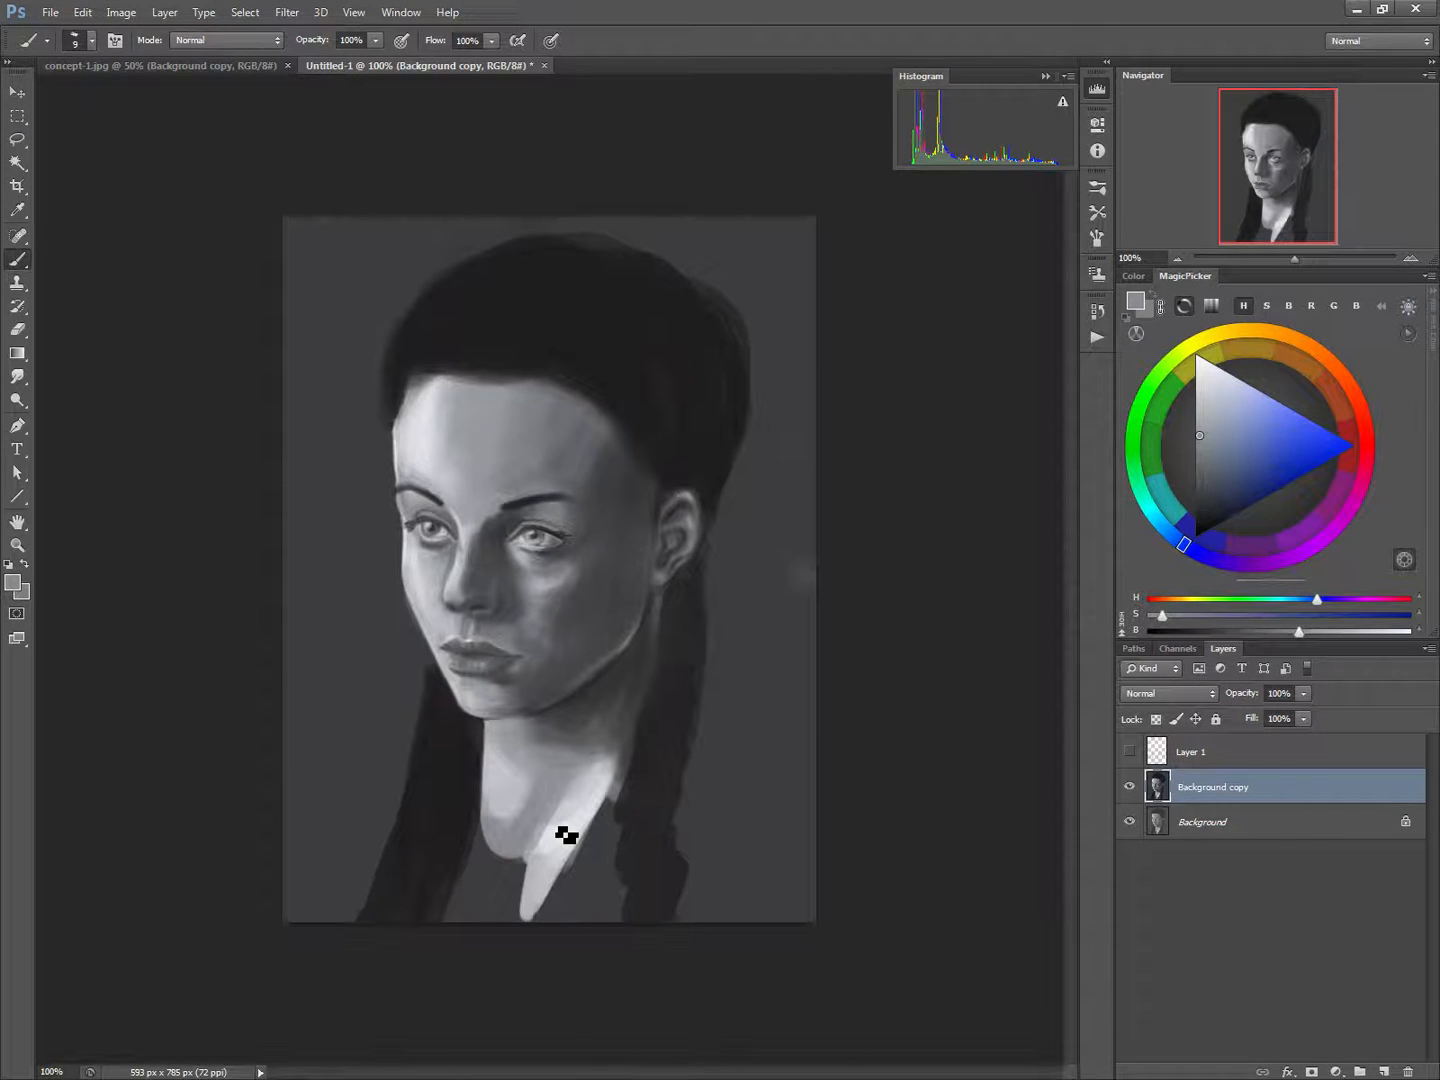
Retouch the top of the nose bridge between the brows with sampled light grey and a 9 px brush
alt+click(473, 505)
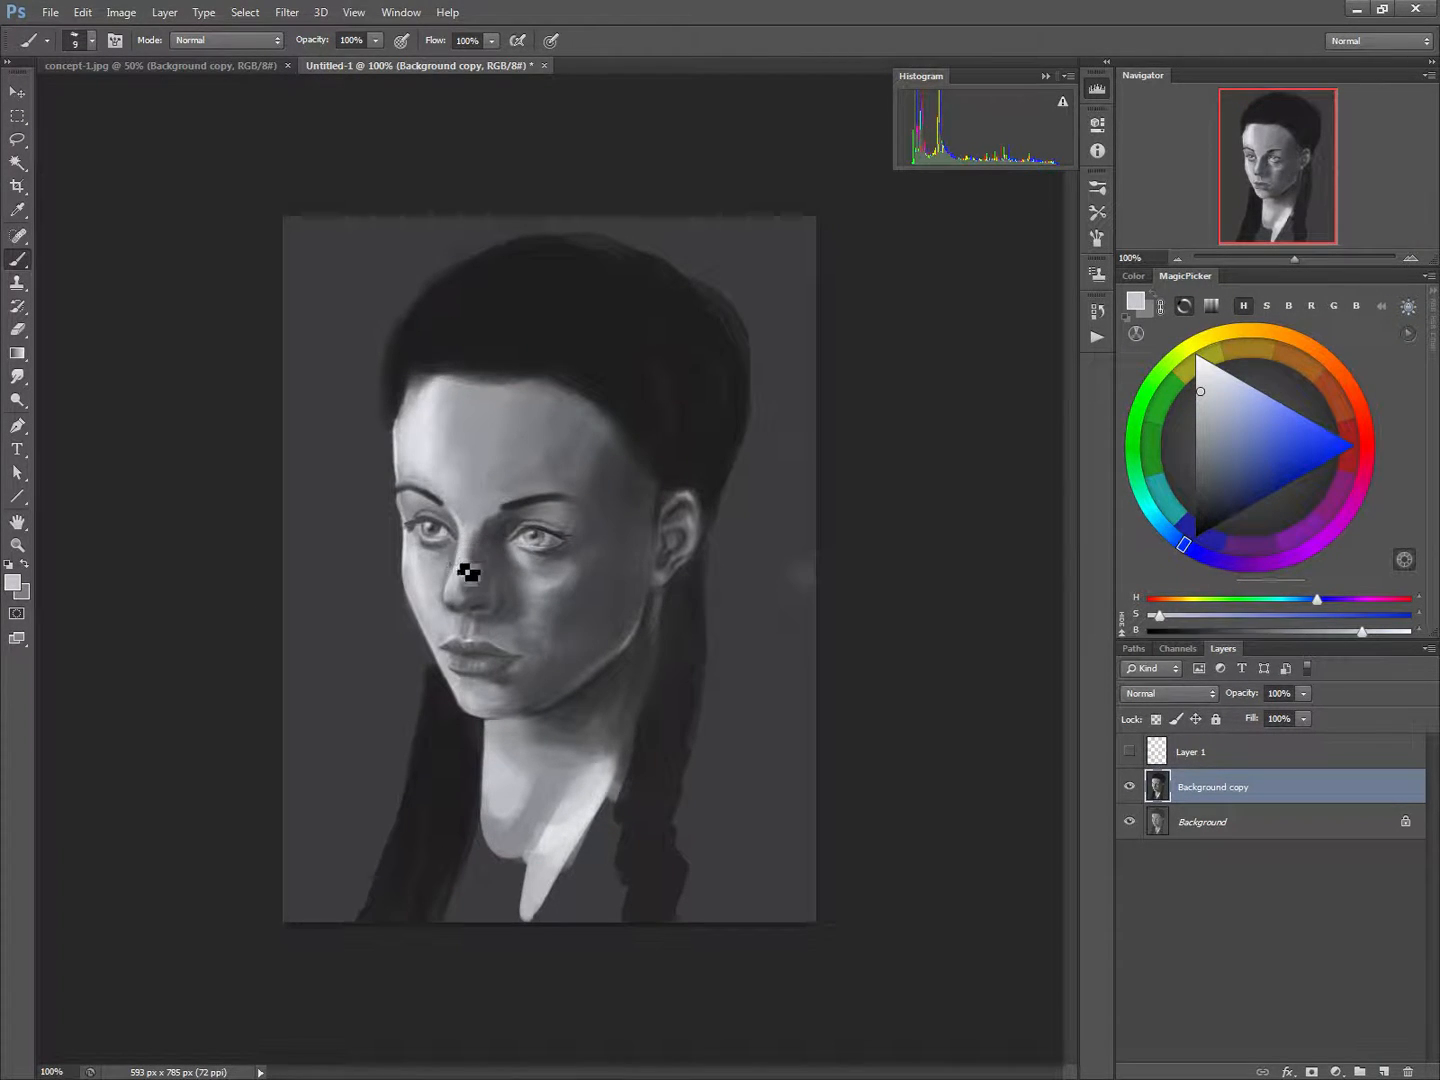
alt+click(471, 508)
mouse_move(473, 529)
mouse_down()
mouse_move(482, 541)
mouse_move(470, 524)
mouse_up()
alt+click(458, 503)
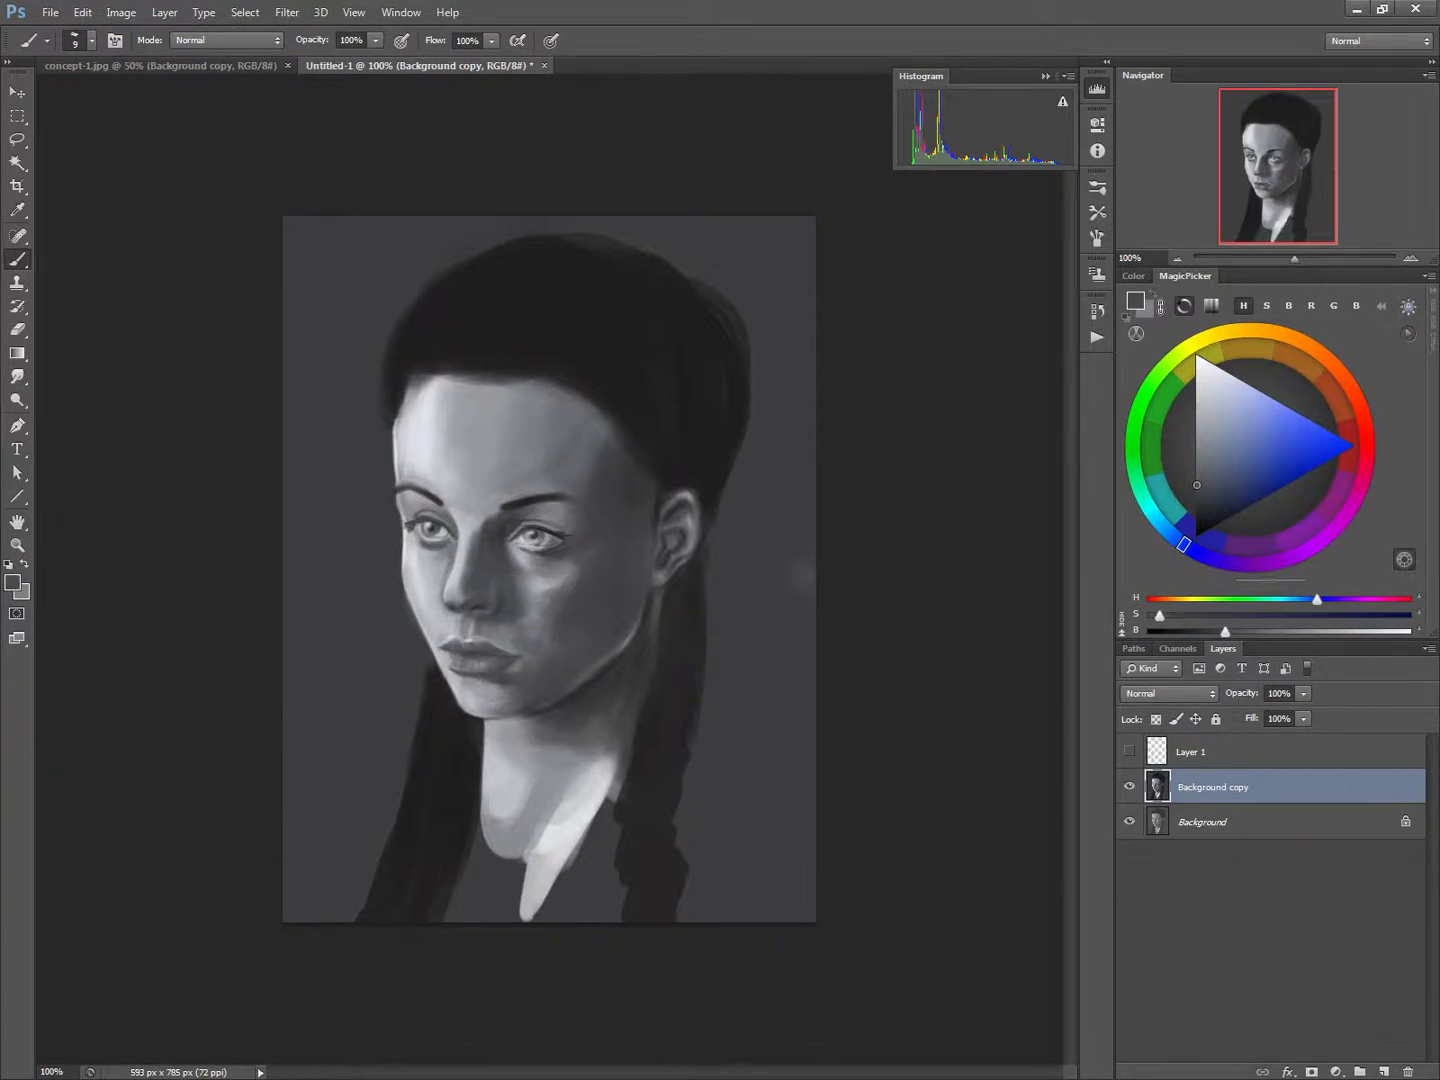
Shade the shadow-side cheek beside the mouth corner with dark grey and a 30 px brush
key(bracketright)
key(bracketright)
key(bracketright)
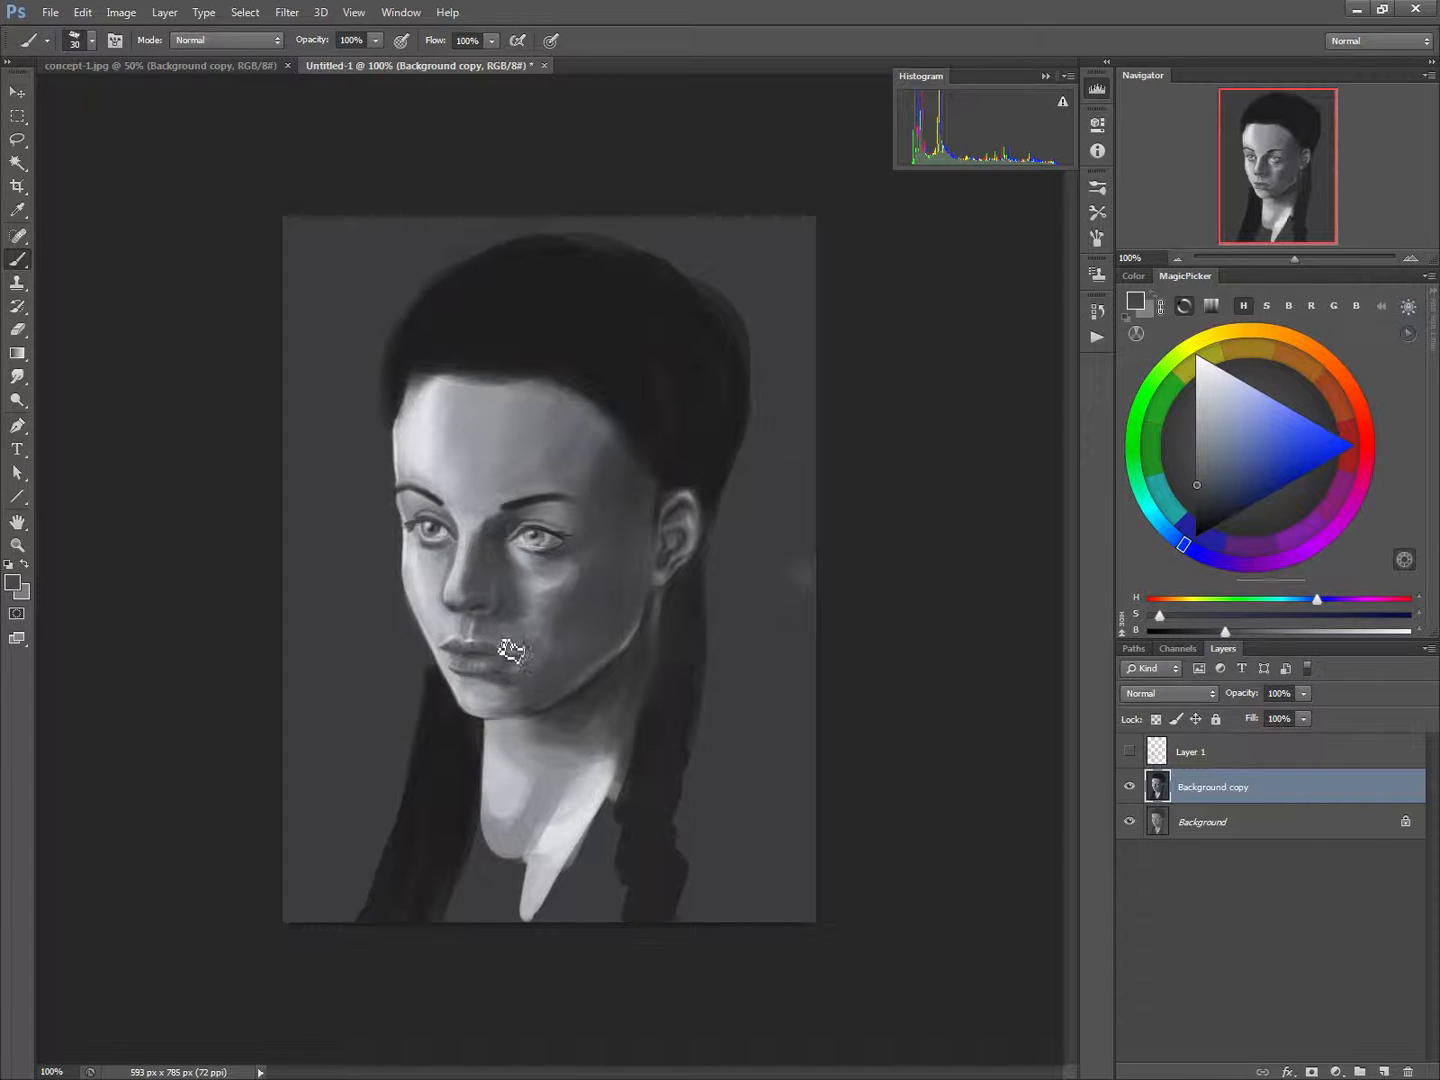
mouse_move(530, 676)
mouse_down()
mouse_move(502, 688)
mouse_move(541, 641)
mouse_up()
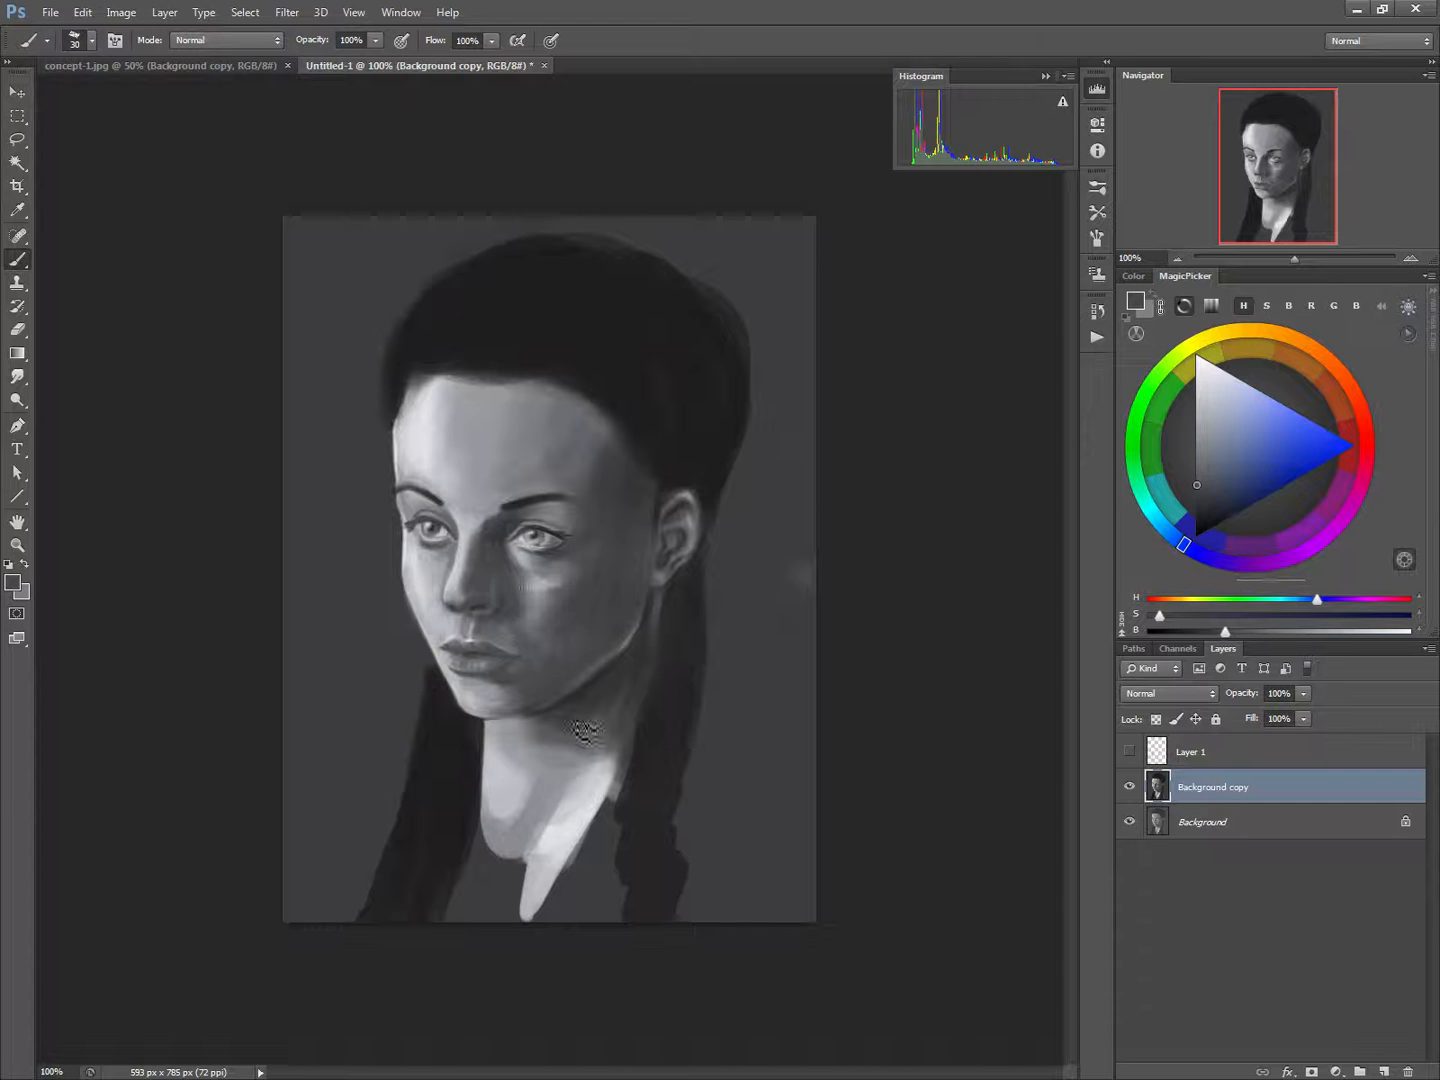
Compare the retouched portrait with the original by repeatedly toggling the visibility of Background copy
click(1129, 787)
click(1129, 787)
click(1128, 788)
click(1128, 788)
click(1128, 788)
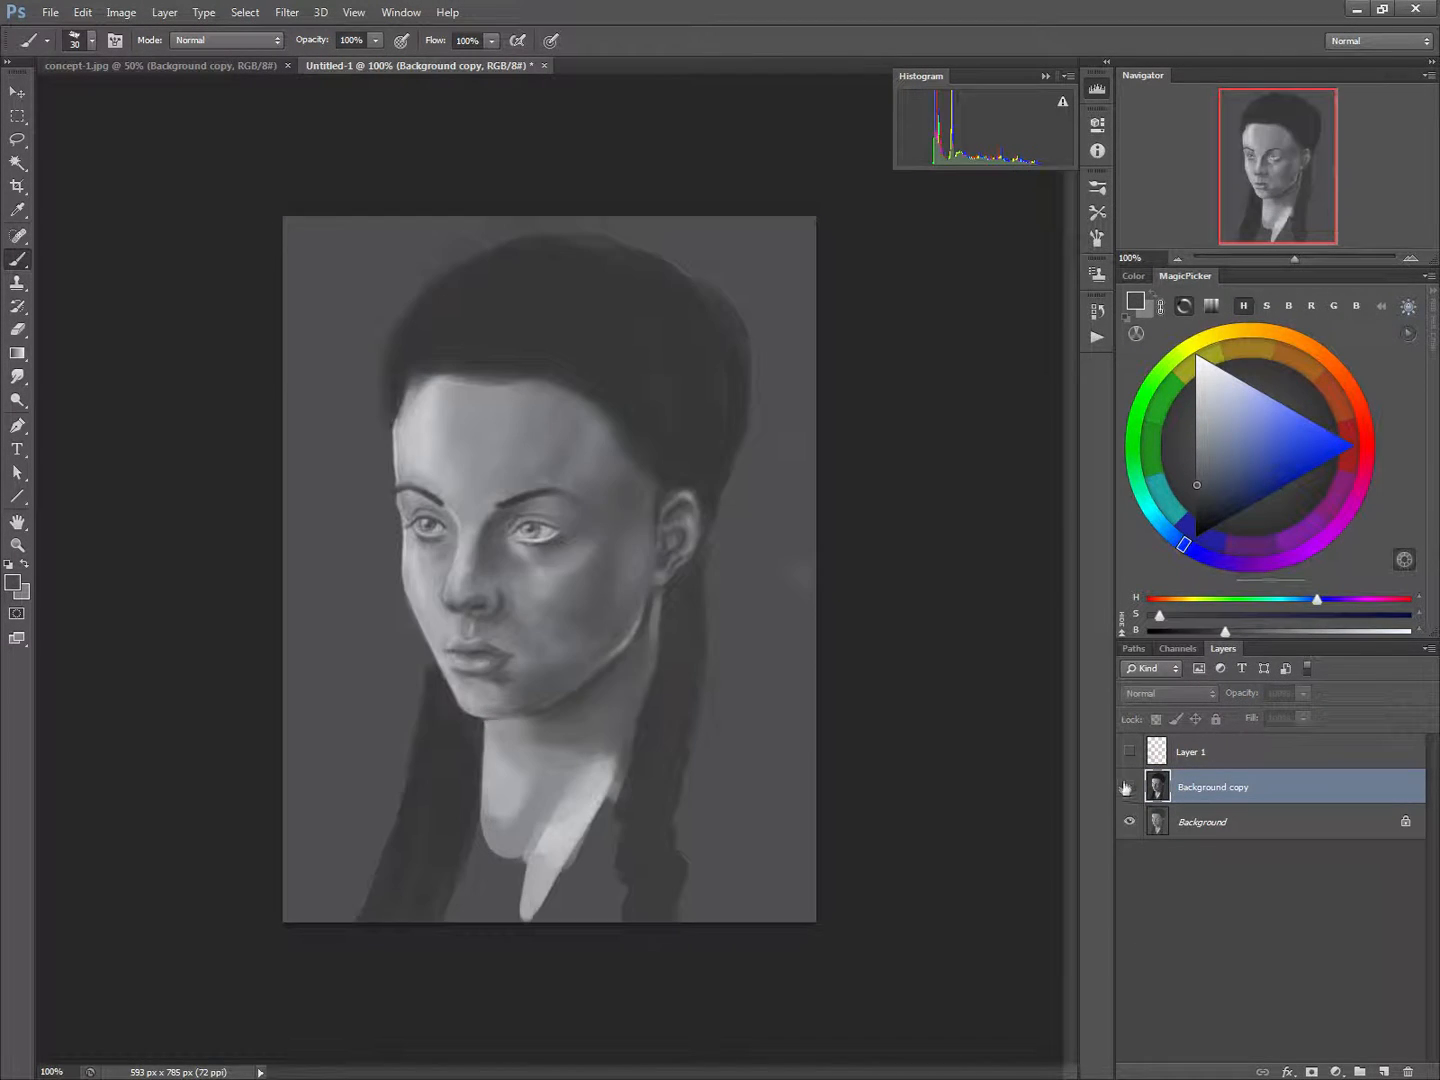
click(1128, 787)
click(1128, 788)
click(1128, 787)
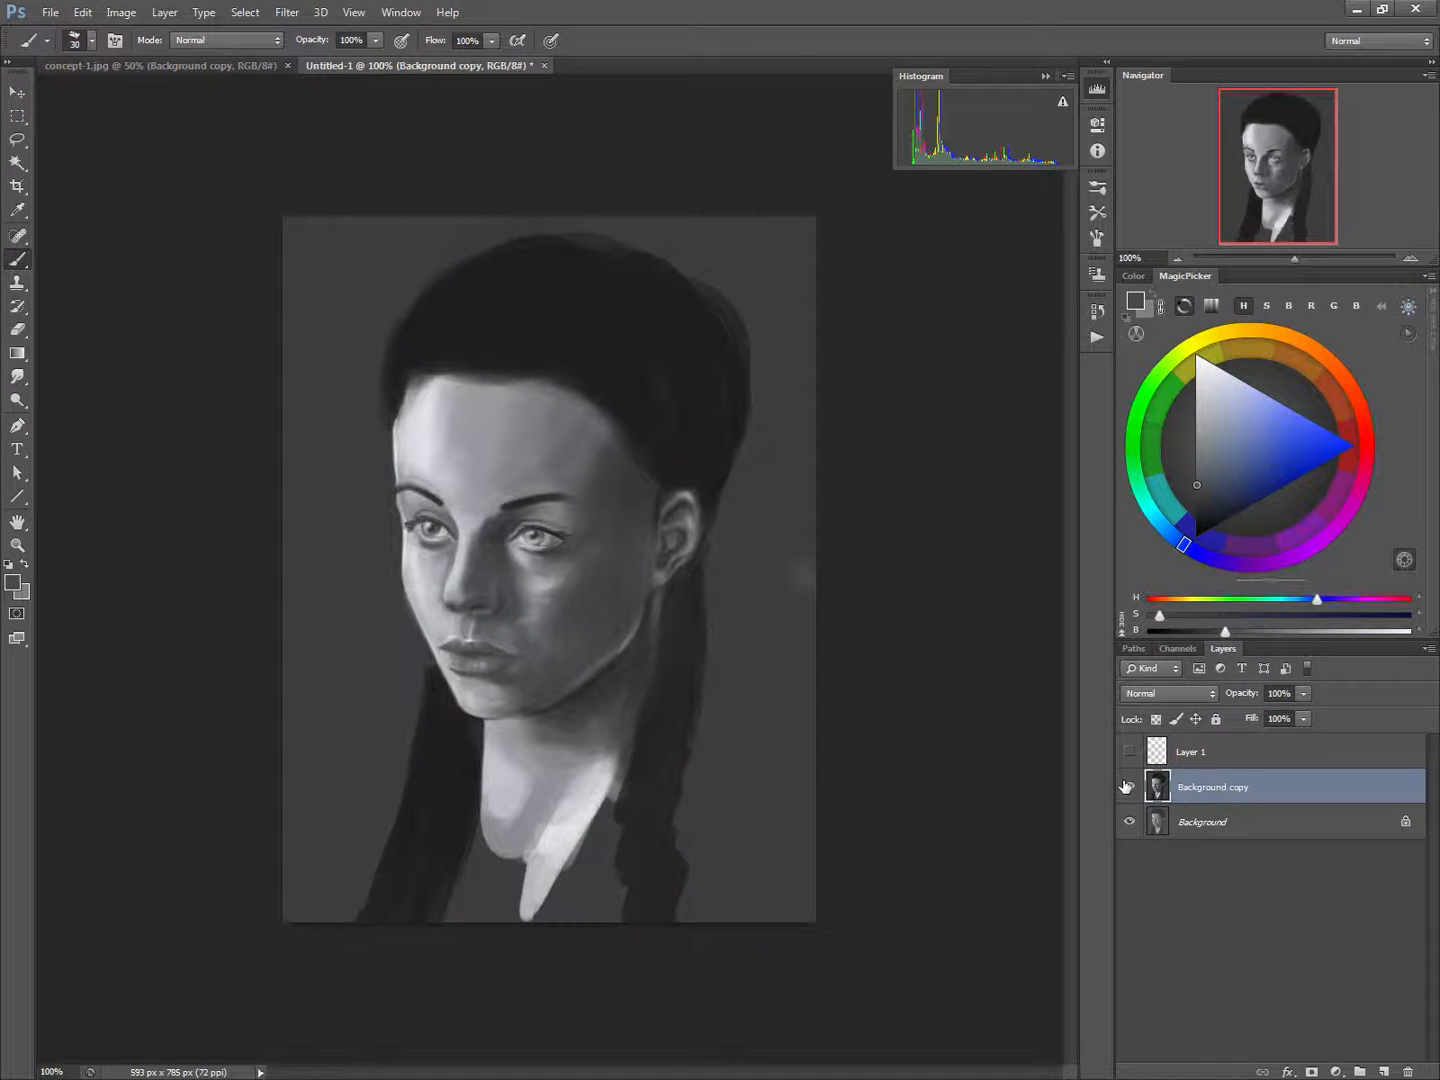
click(1128, 788)
click(1128, 787)
click(1128, 788)
click(1128, 787)
Brush soft highlight strands over the front of the hair with dark grey sampled from the temple and a 35 px brush
alt+click(436, 438)
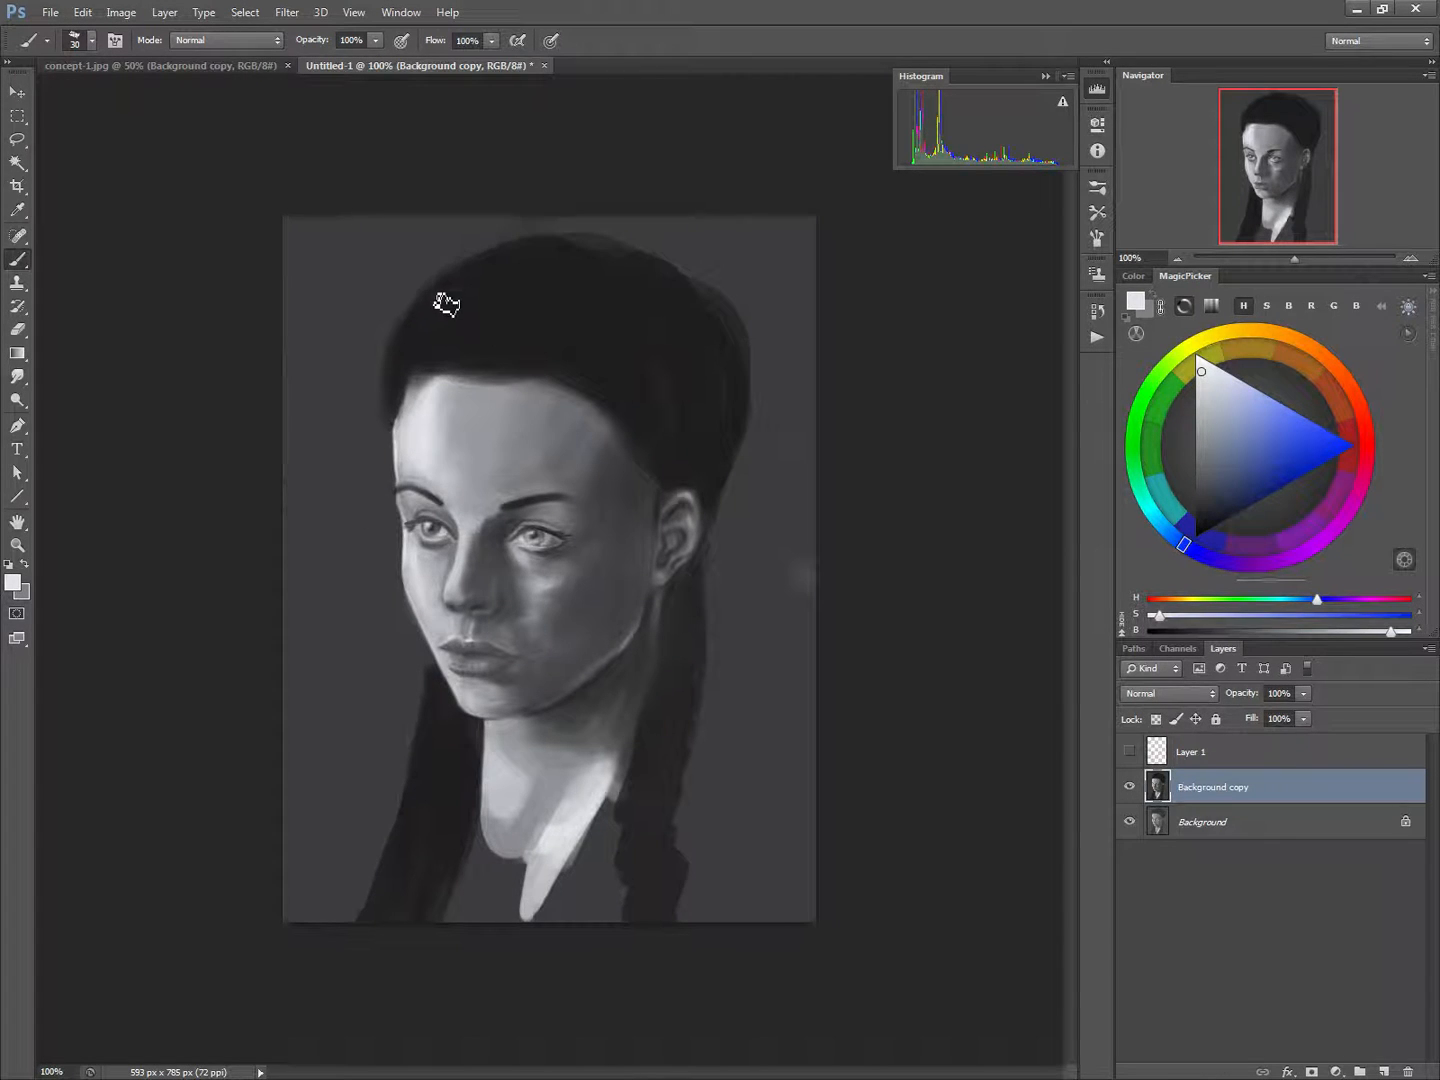
key(bracketleft)
key(bracketleft)
key(bracketright)
alt+click(611, 452)
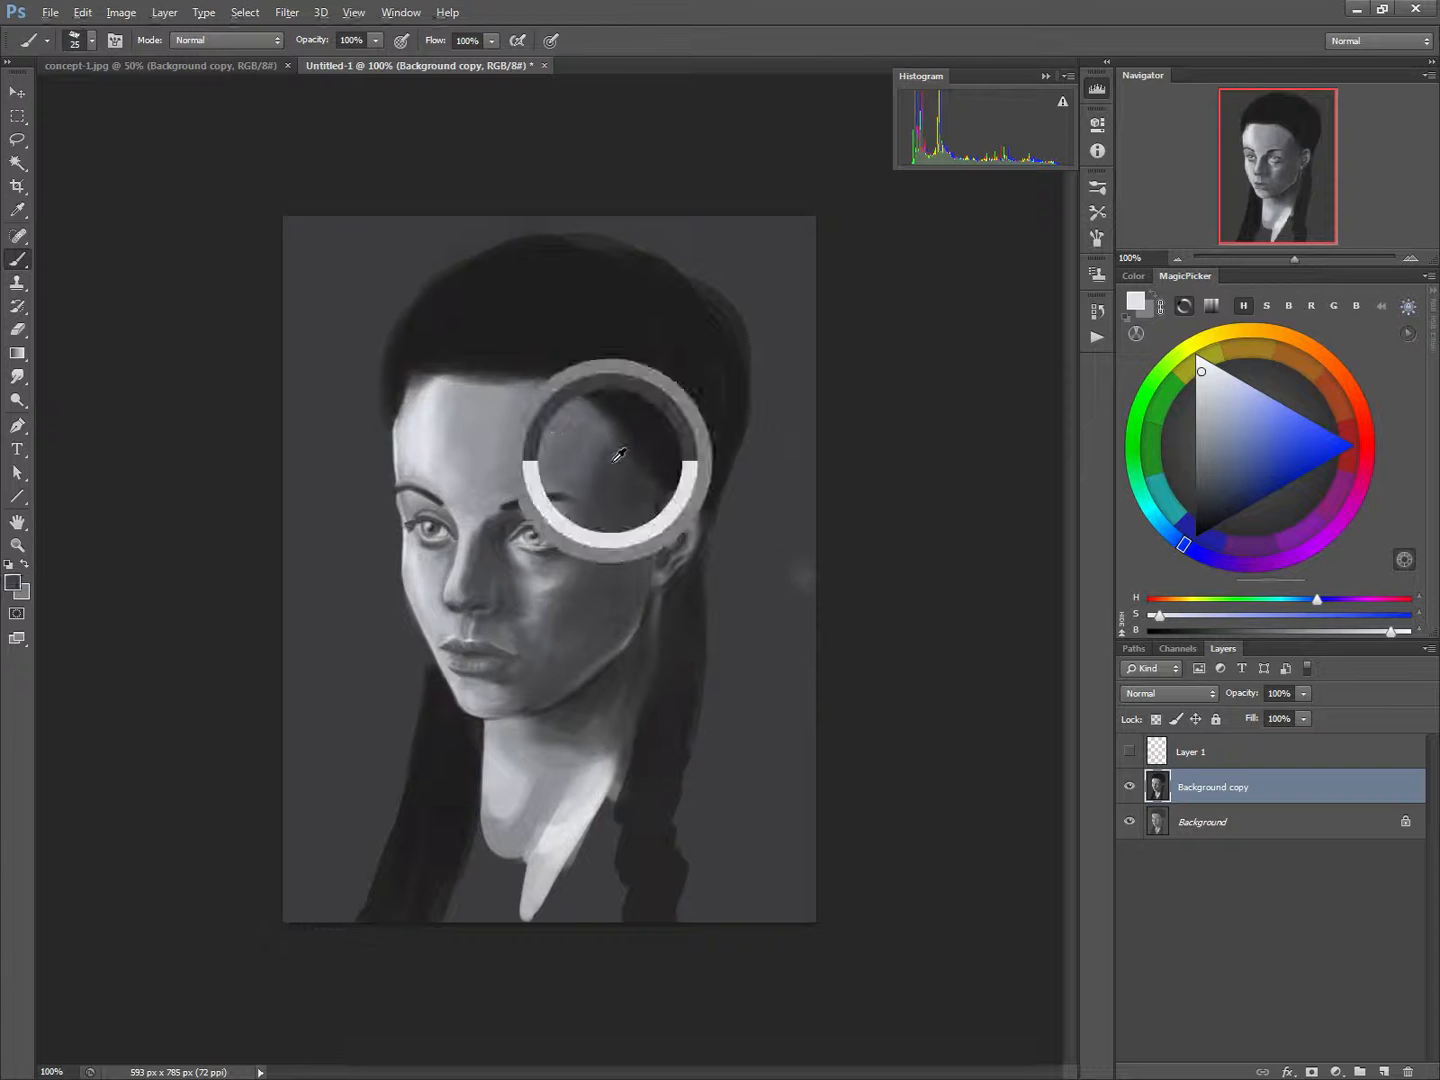
key(bracketright)
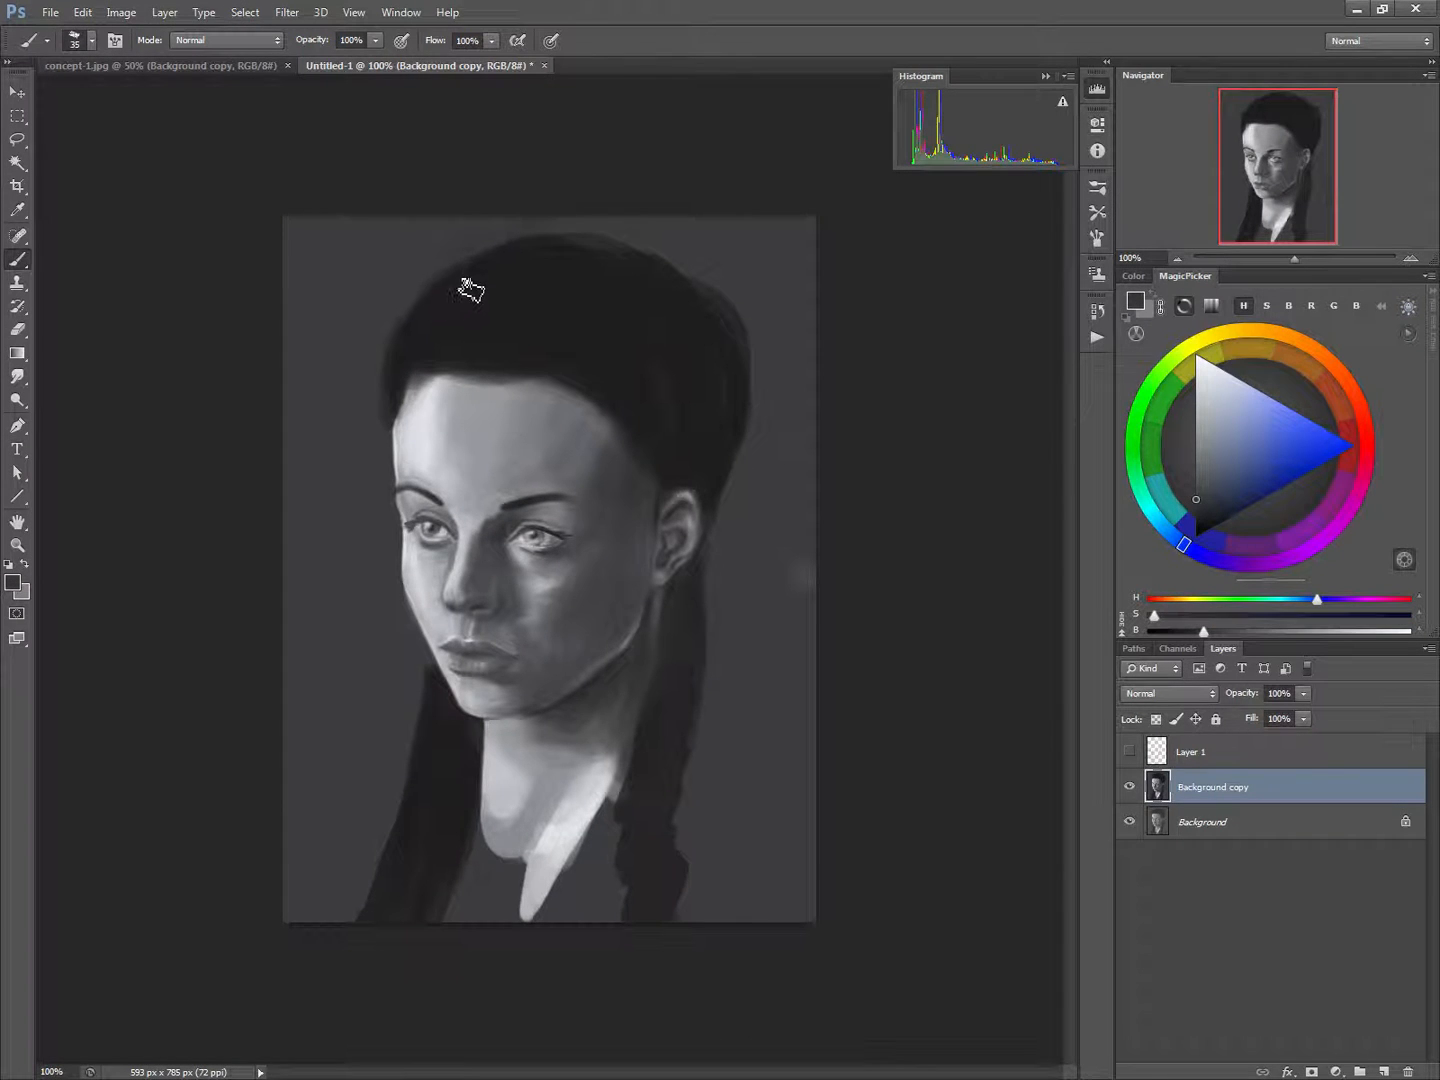
mouse_move(465, 285)
mouse_down()
mouse_move(414, 350)
mouse_move(444, 281)
mouse_move(417, 358)
mouse_move(478, 265)
mouse_move(435, 356)
mouse_move(500, 273)
mouse_move(462, 367)
mouse_up()
drag(545, 258, 484, 345)
drag(590, 258, 486, 377)
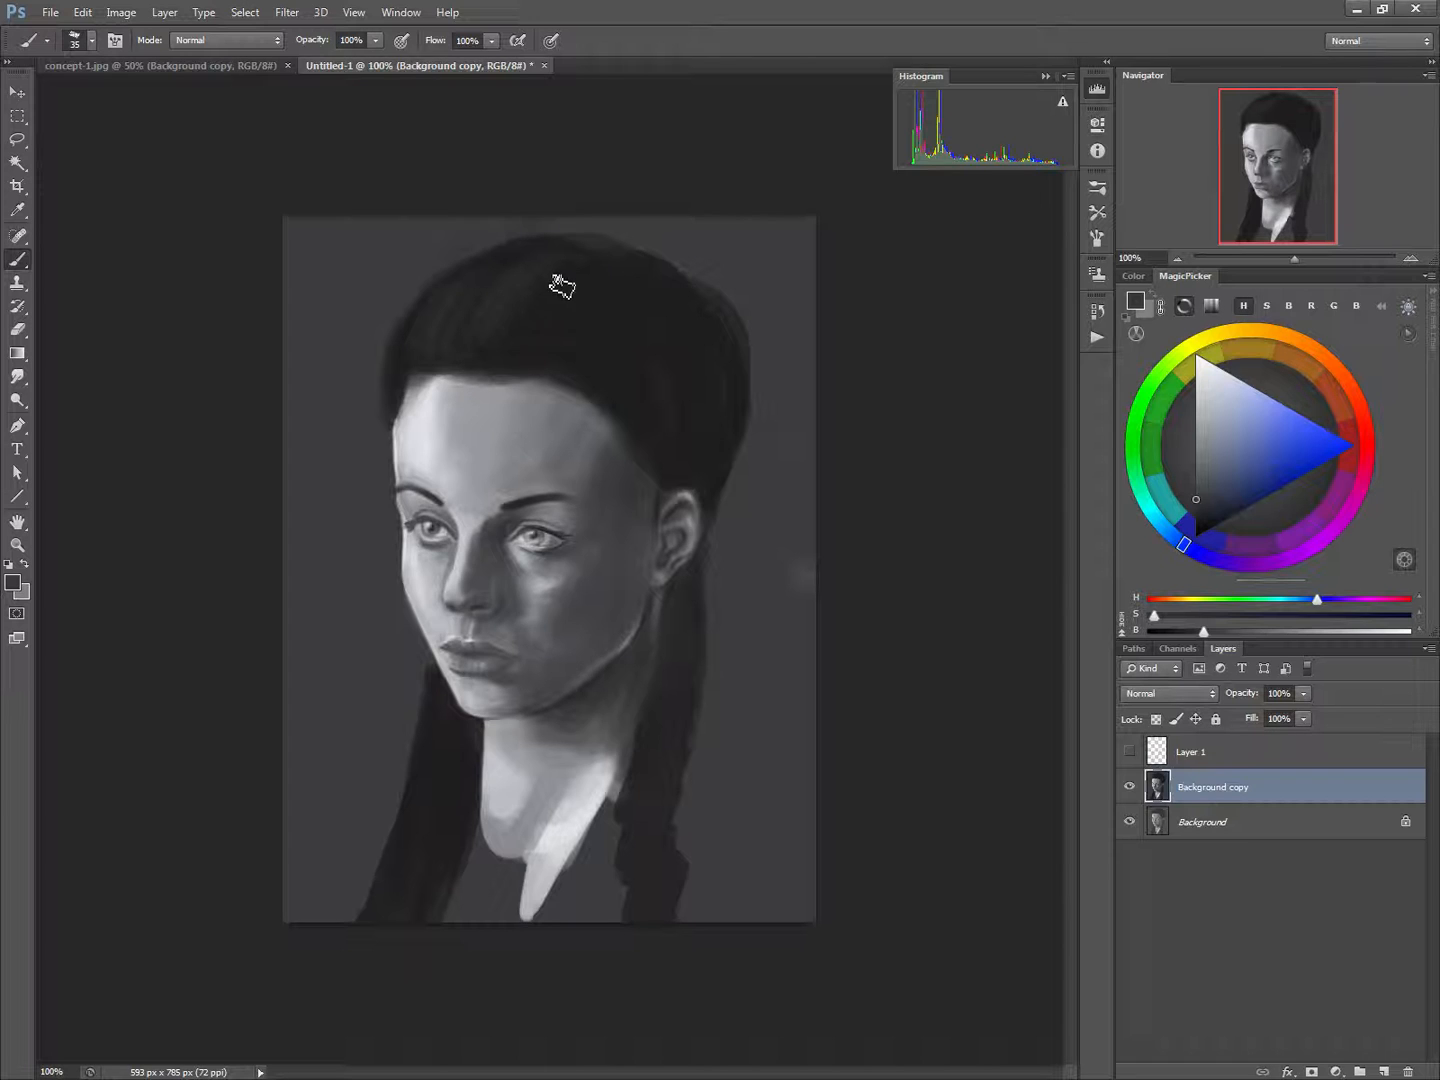
mouse_move(562, 287)
mouse_down()
mouse_move(492, 355)
mouse_move(481, 298)
mouse_move(460, 352)
mouse_up()
Add dark grey highlight strokes along both hanging lengths of hair beside the neck, reducing the brush to 15 px
mouse_move(442, 696)
mouse_down()
mouse_move(426, 789)
mouse_move(427, 712)
mouse_move(419, 794)
mouse_move(436, 778)
mouse_move(417, 864)
mouse_up()
key([)
mouse_move(436, 756)
mouse_down()
mouse_move(392, 895)
mouse_move(427, 740)
mouse_move(406, 866)
mouse_up()
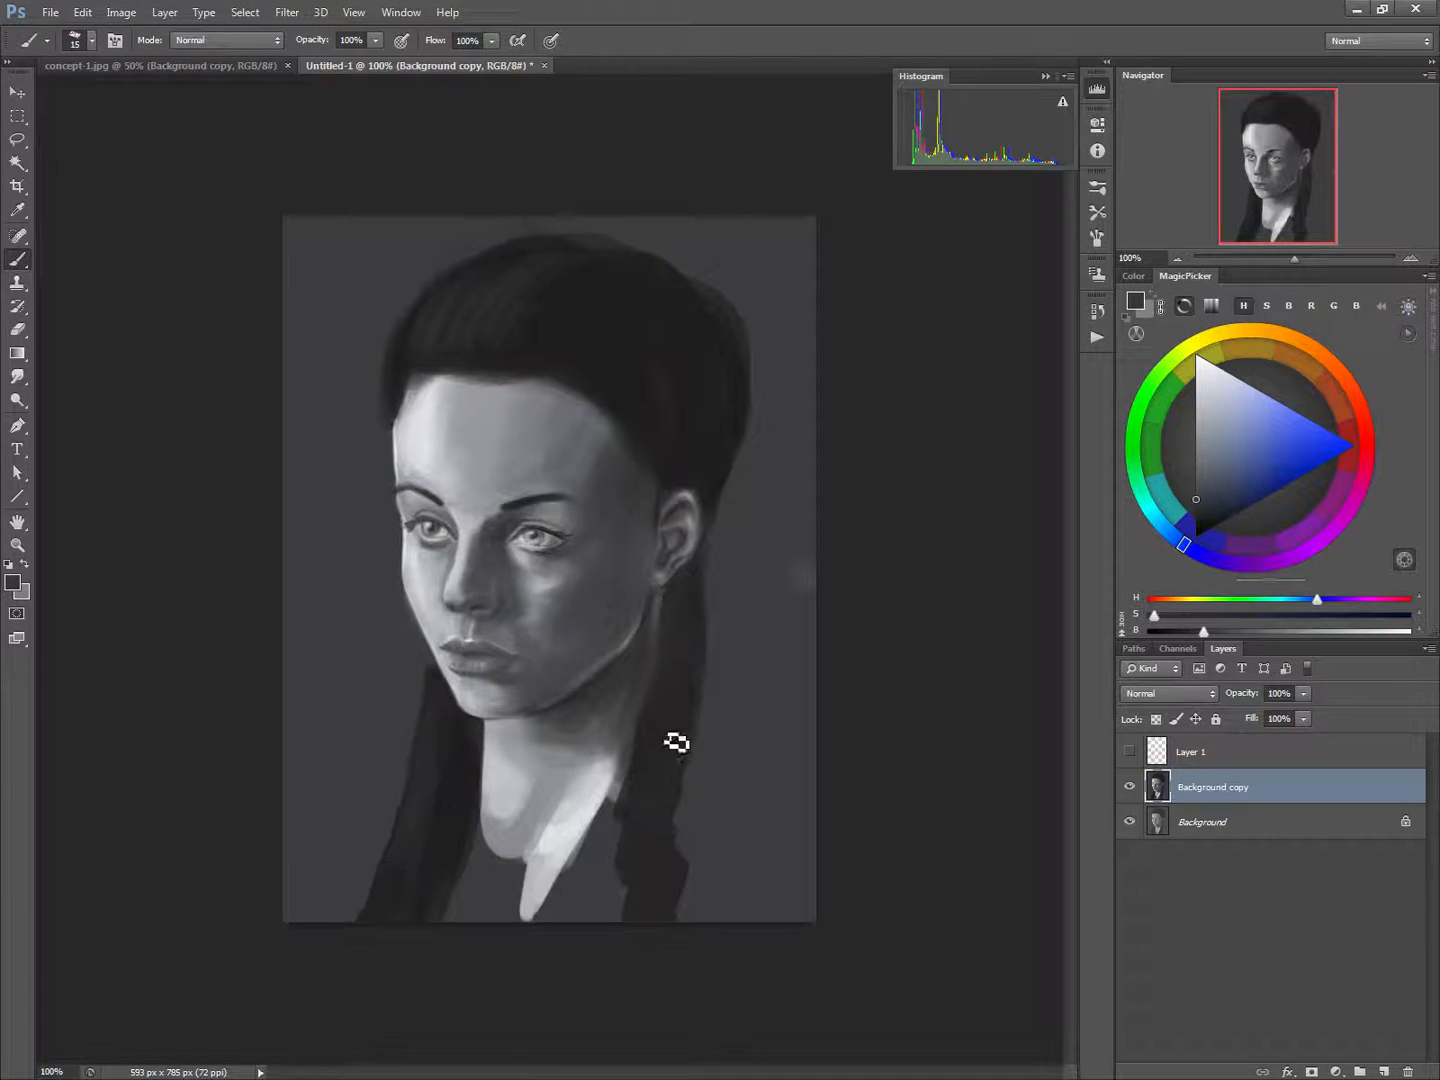
drag(670, 698, 636, 841)
drag(640, 771, 632, 892)
Paint lighter strands over the light-side front of the hair with mid grey sampled from the forehead
alt+click(502, 421)
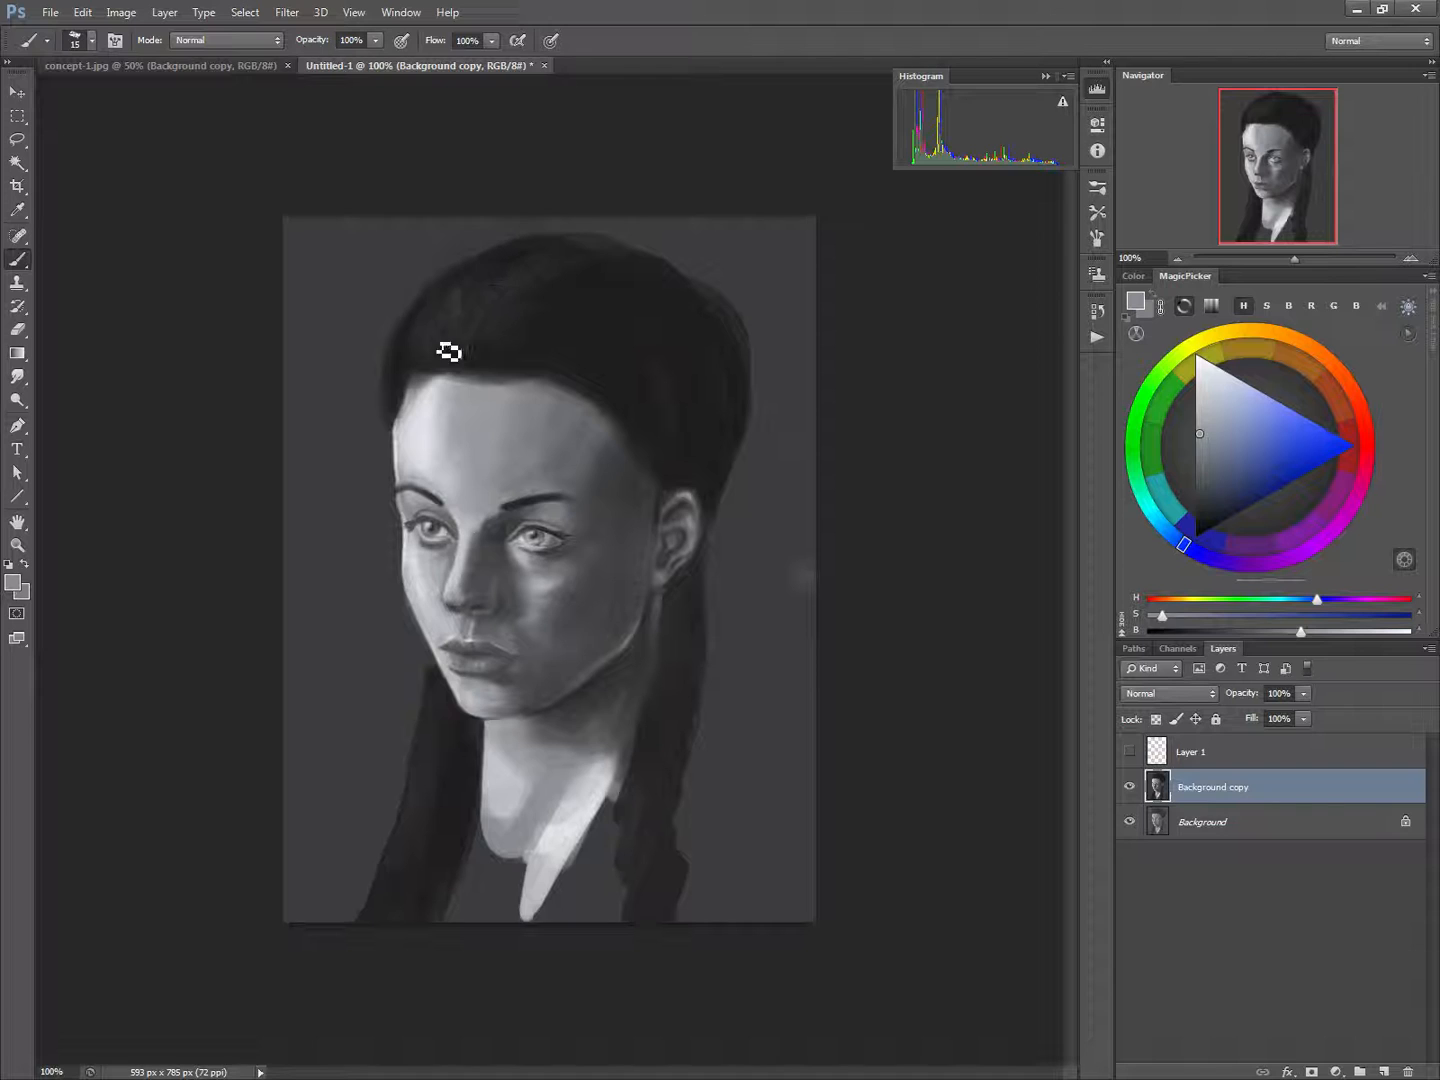
mouse_move(473, 283)
mouse_down()
mouse_move(436, 356)
mouse_move(467, 286)
mouse_move(436, 316)
mouse_move(426, 362)
mouse_up()
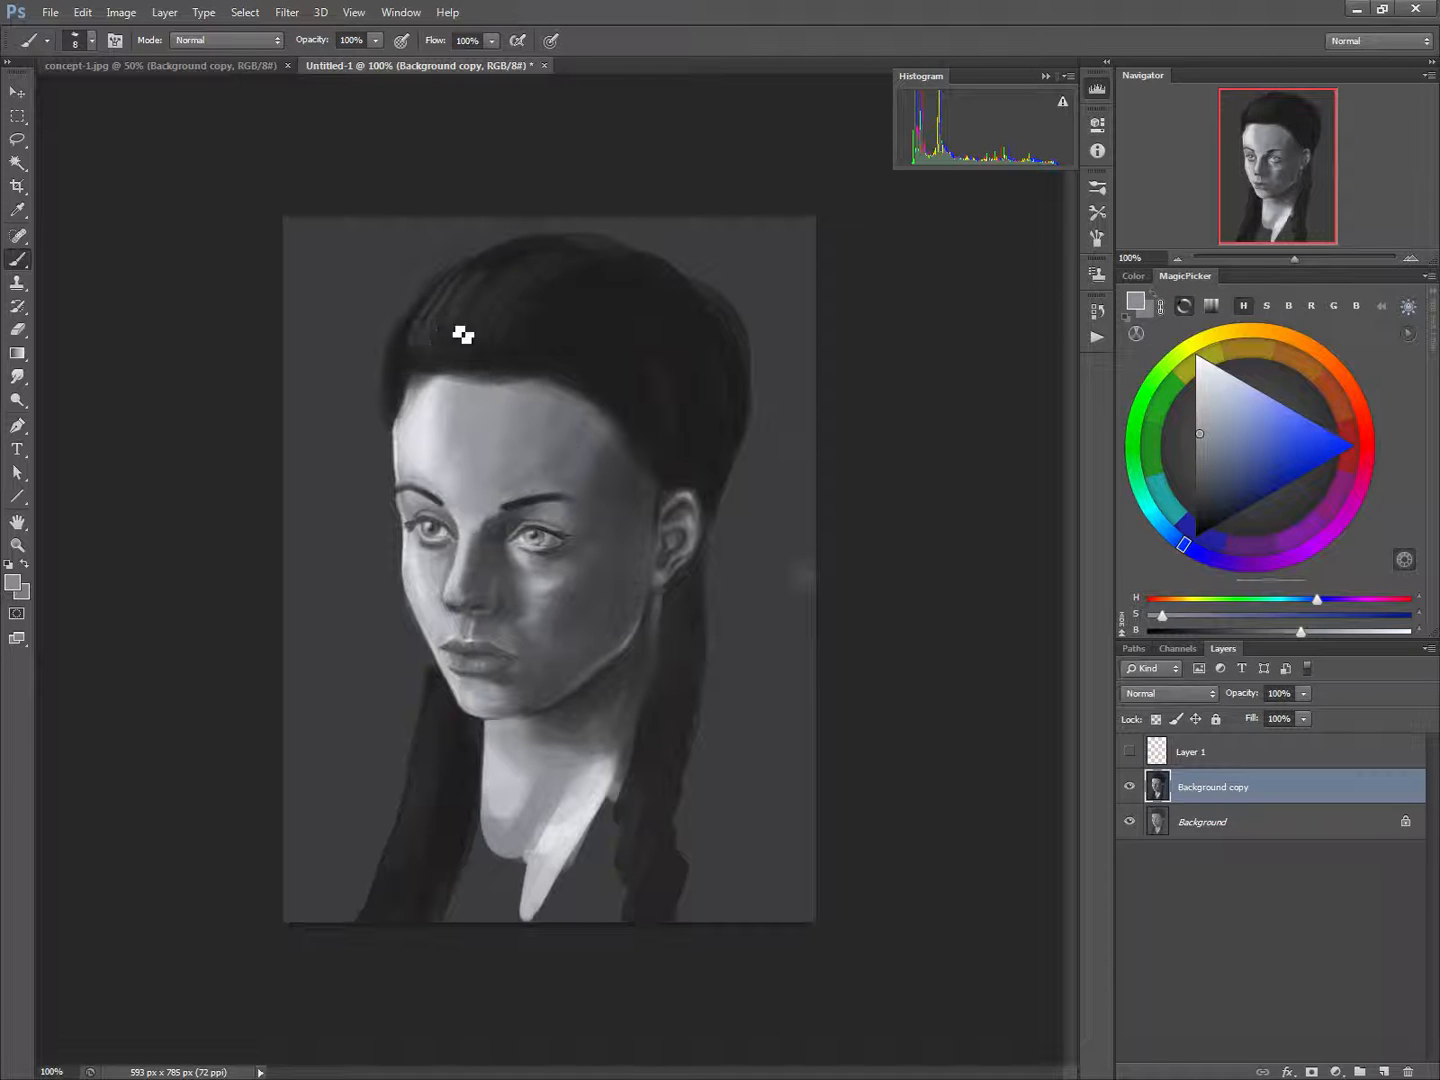